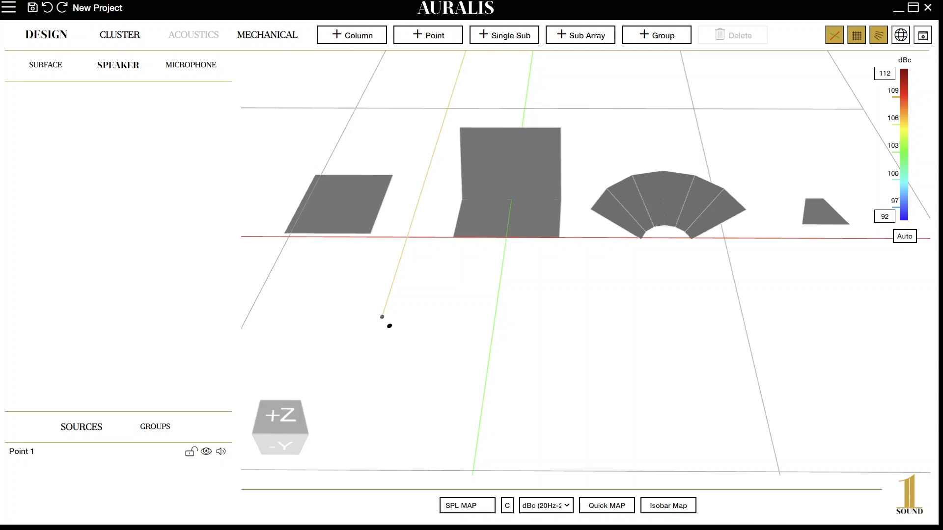
# Review the import and export options and the General, Calculation and Workspace preferences without changing anything.
pyautogui.click(9, 7)
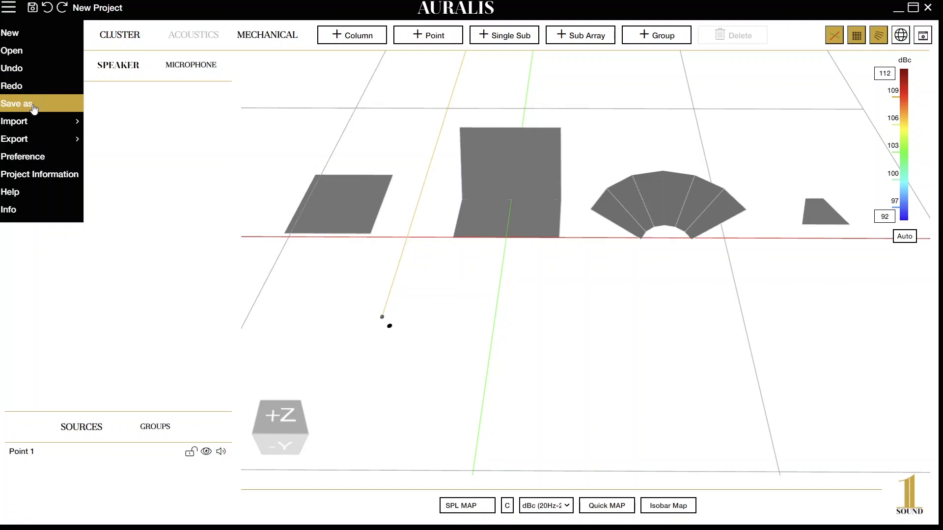
pyautogui.moveTo(76, 121)
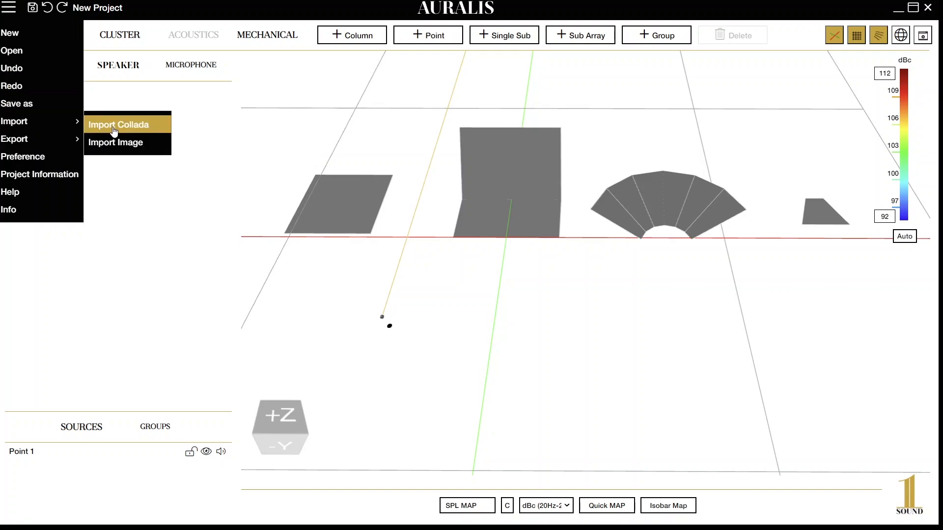
pyautogui.moveTo(64, 145)
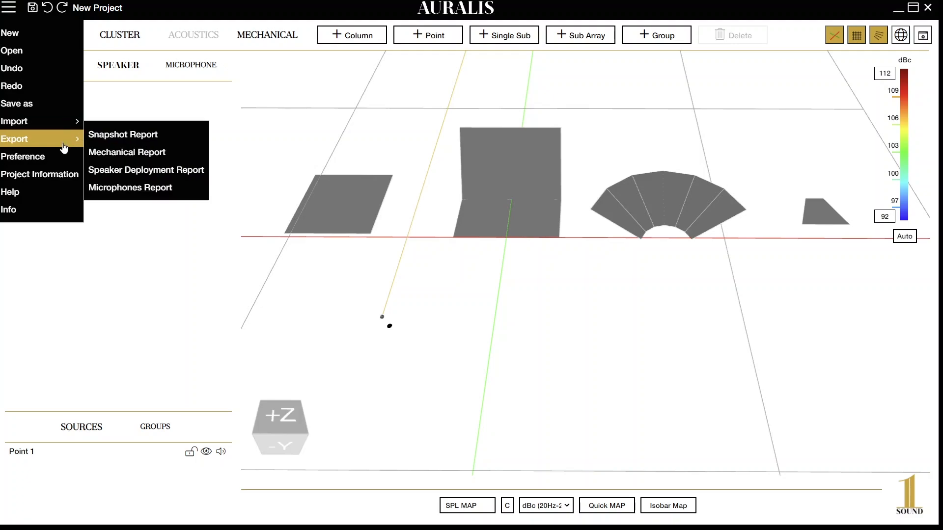
pyautogui.click(43, 158)
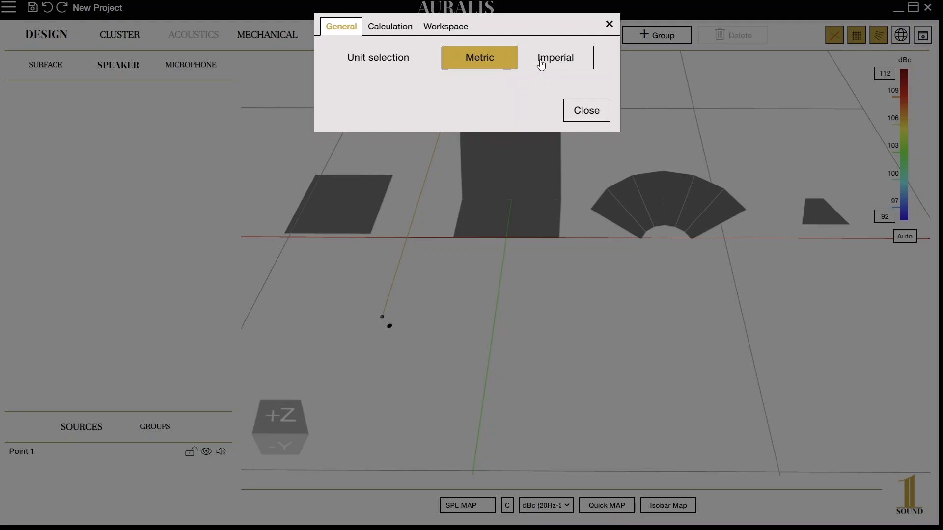
pyautogui.click(390, 27)
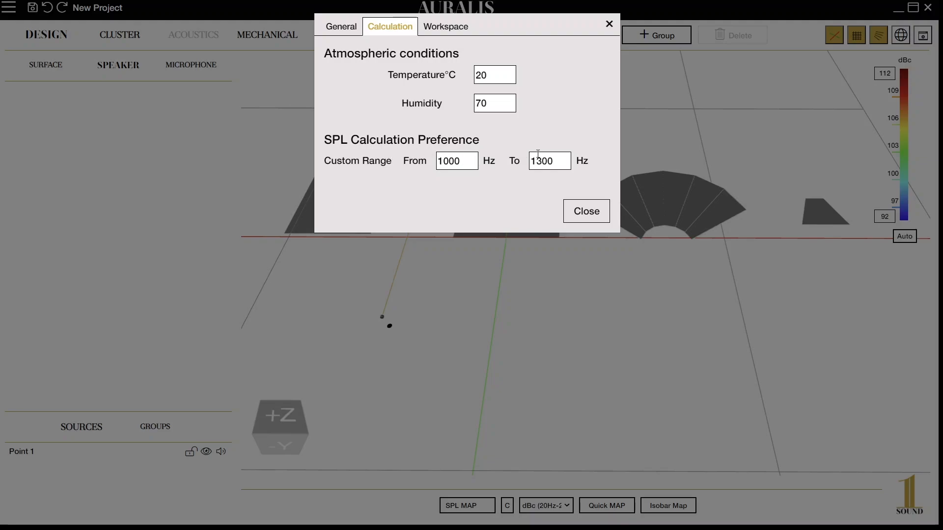
pyautogui.click(446, 26)
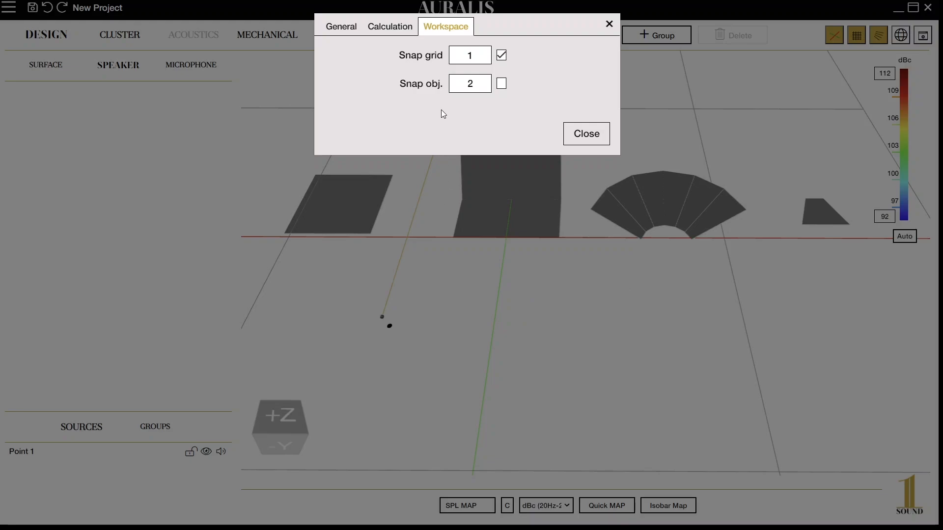
pyautogui.click(587, 133)
# Look through the project information fields and the software version information, closing both windows.
pyautogui.click(10, 7)
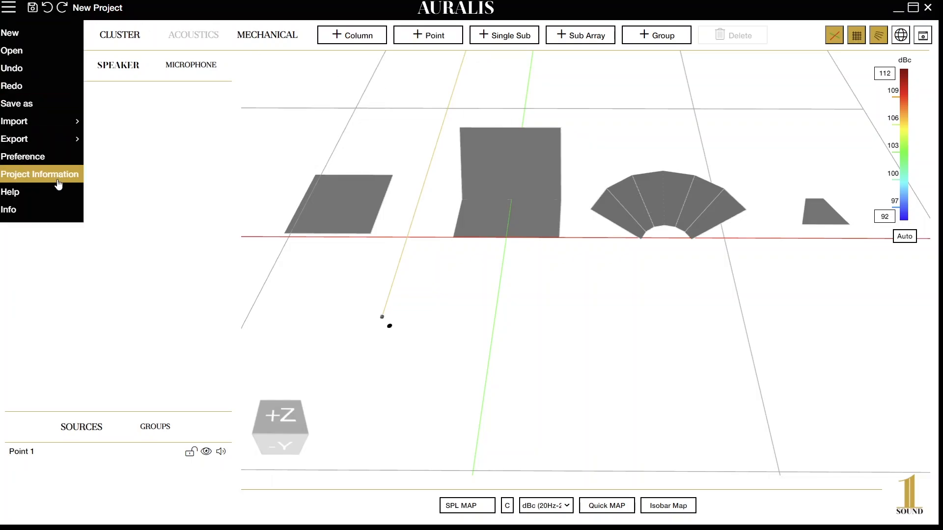
pyautogui.click(57, 180)
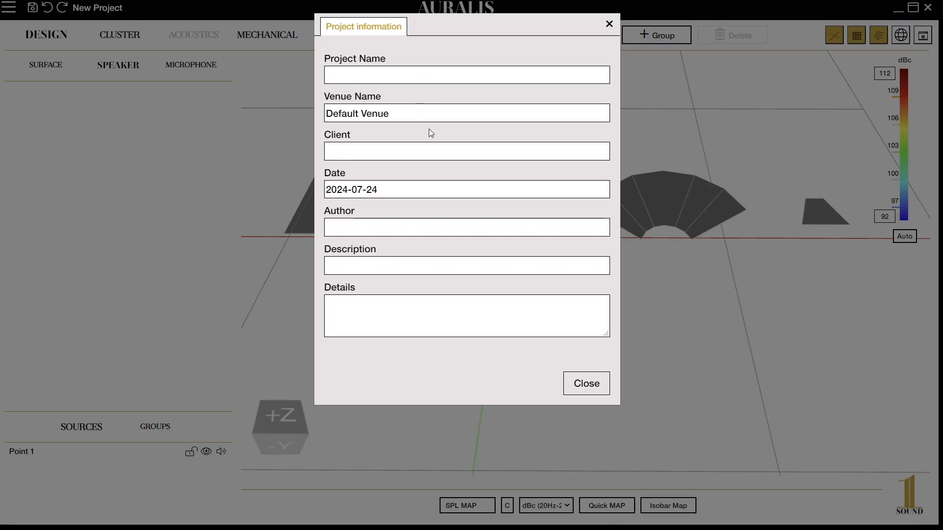
pyautogui.click(613, 28)
pyautogui.click(9, 8)
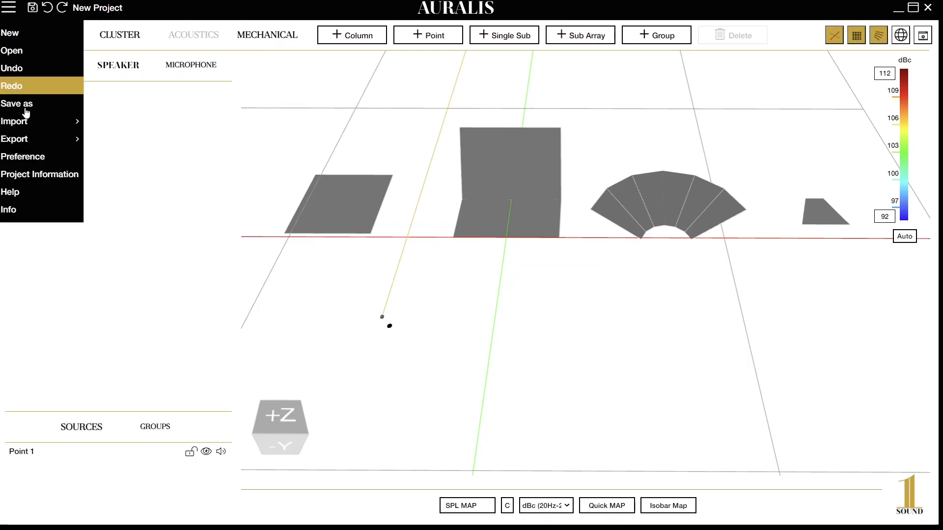
pyautogui.click(23, 209)
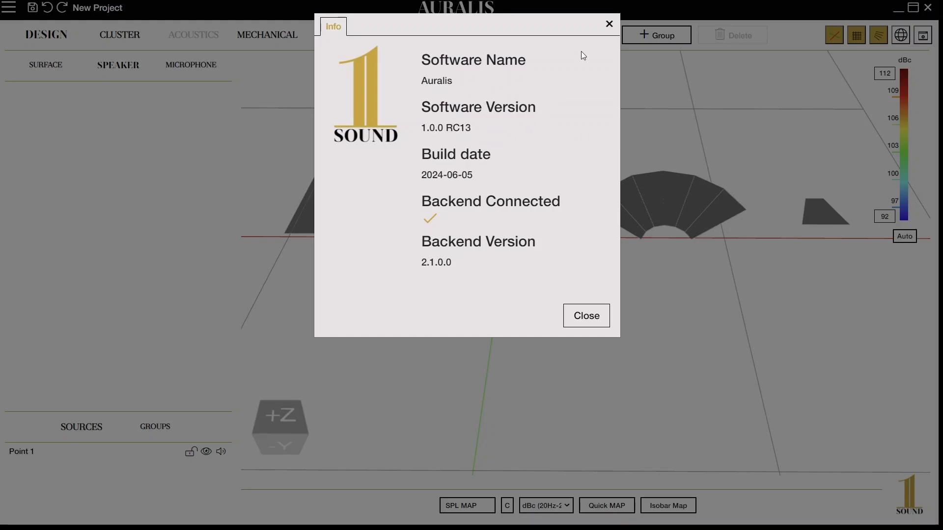
pyautogui.click(611, 25)
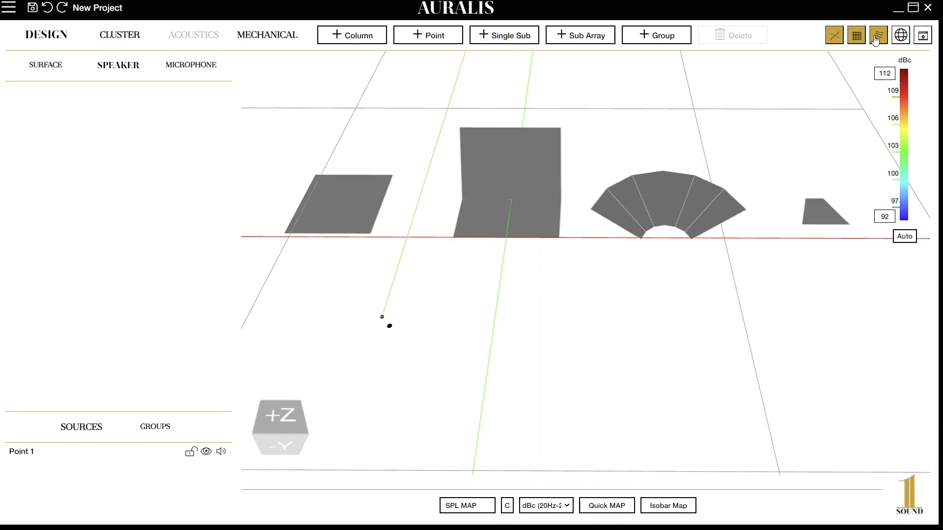
# Hide the axes, toggle the grid and ray display off and on, and try the World/Local orientation switch.
pyautogui.click(833, 44)
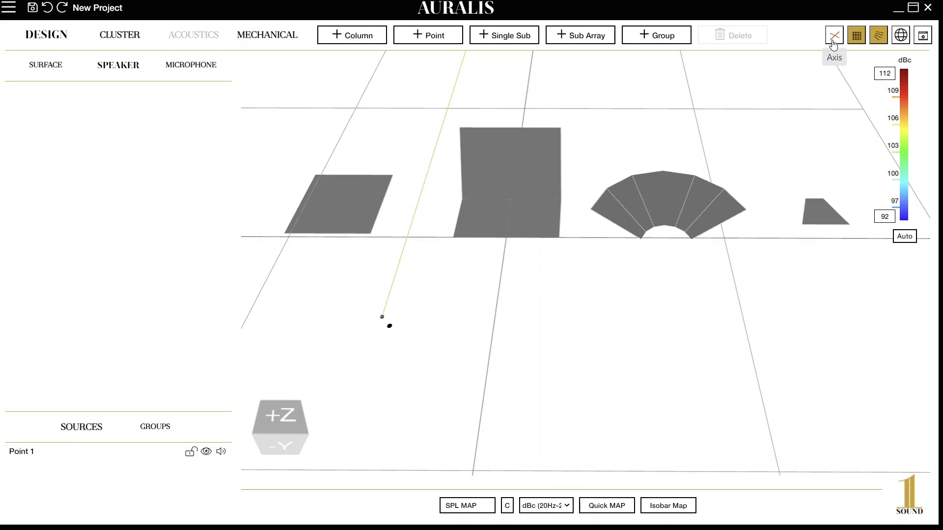
pyautogui.click(858, 37)
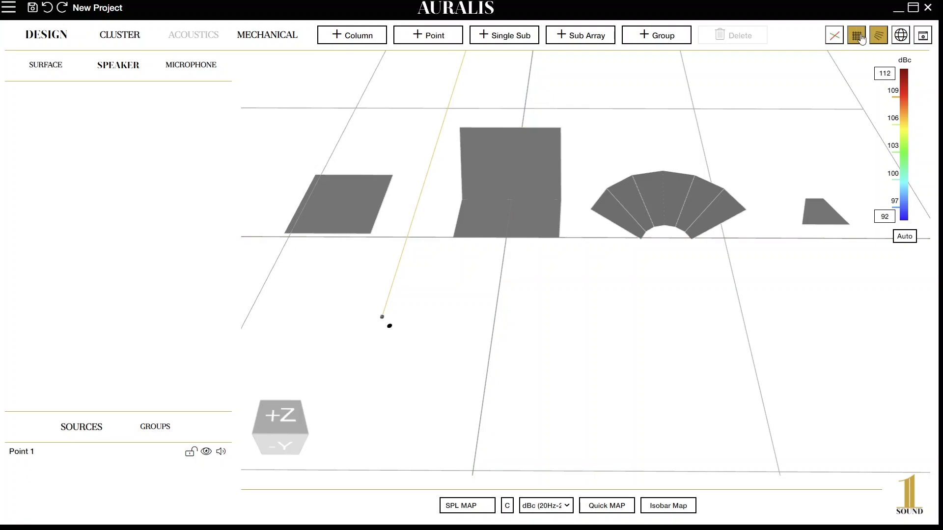
pyautogui.click(859, 38)
pyautogui.click(882, 38)
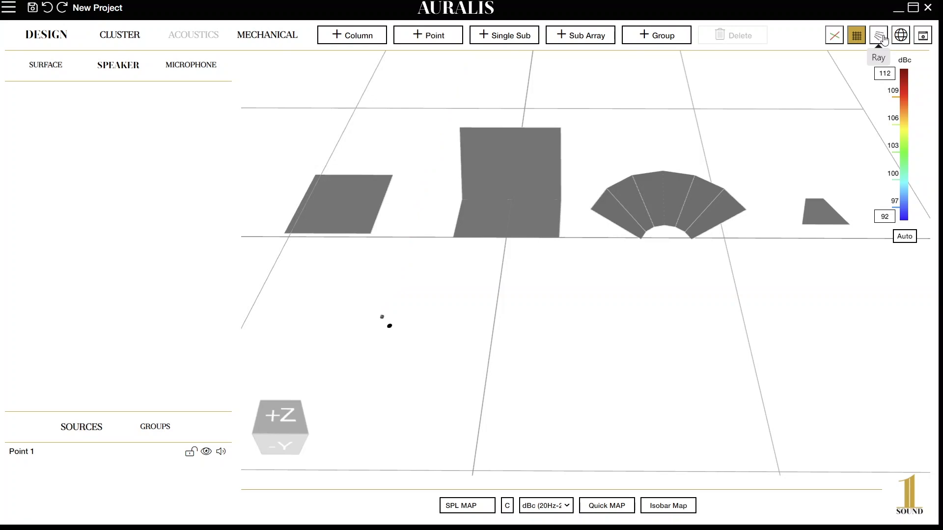
pyautogui.click(880, 38)
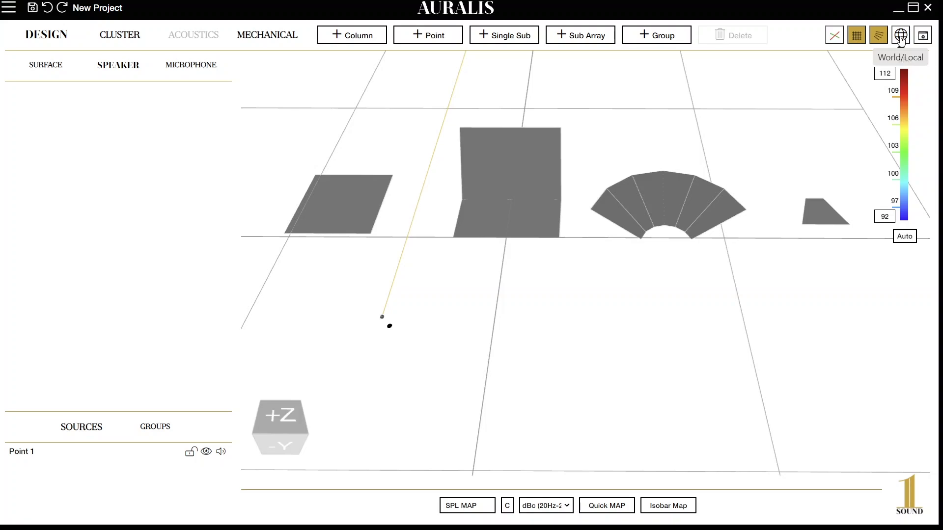
pyautogui.click(901, 40)
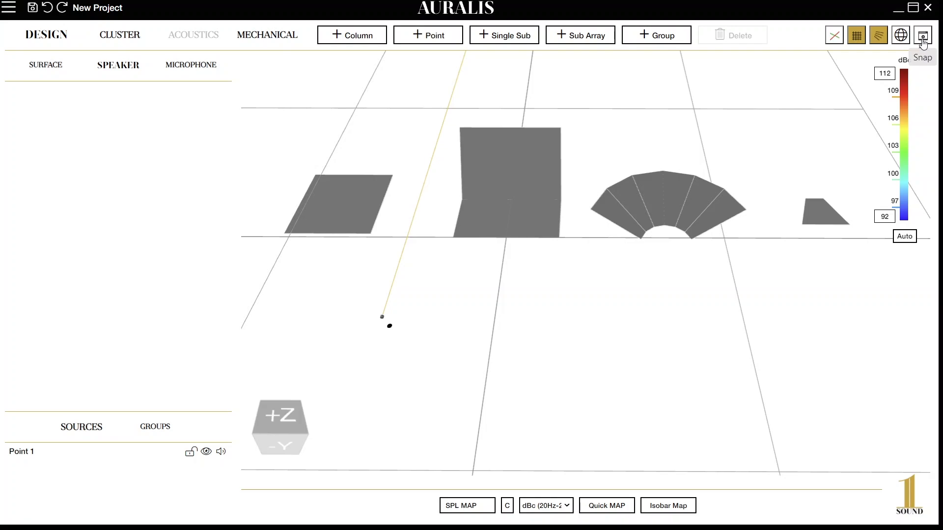
# Add a plane surface to the venue.
pyautogui.moveTo(695, 198); pyautogui.dragTo(620, 151)
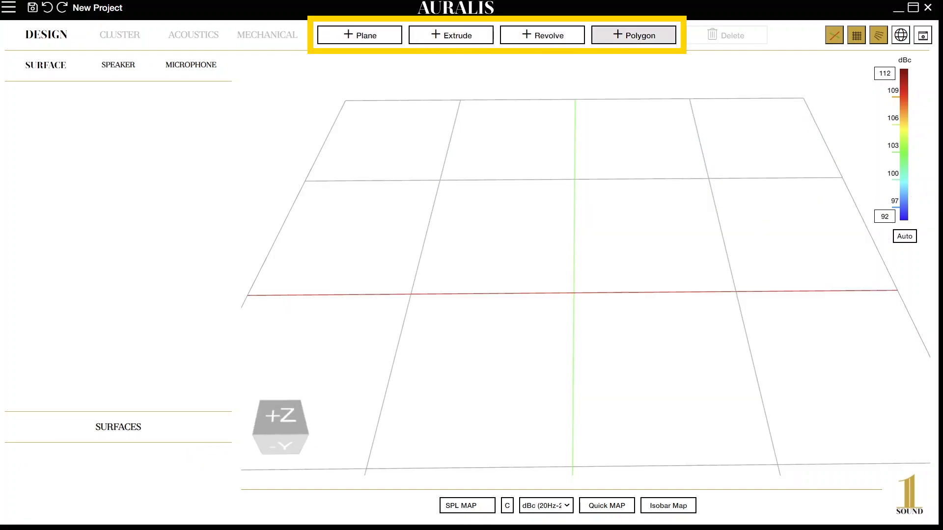
pyautogui.click(373, 42)
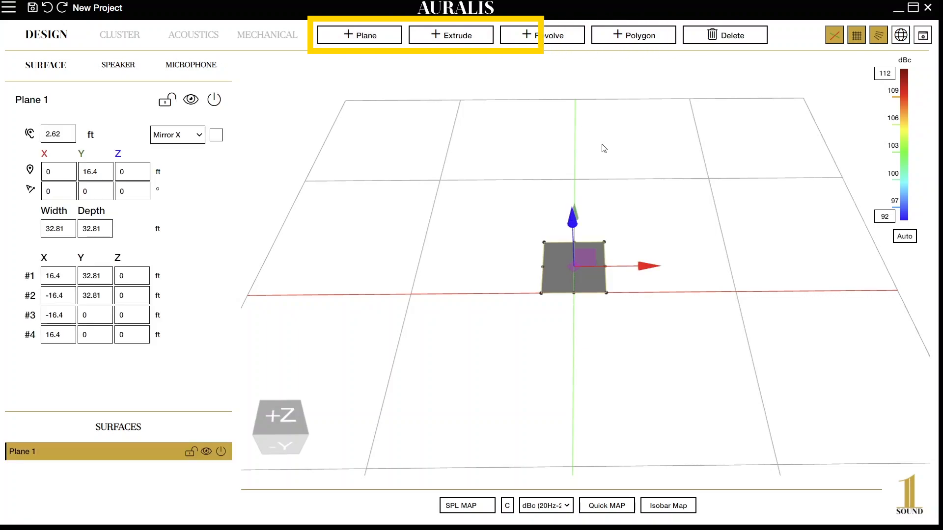
pyautogui.moveTo(739, 189); pyautogui.dragTo(491, 198)
pyautogui.moveTo(694, 213); pyautogui.dragTo(623, 183)
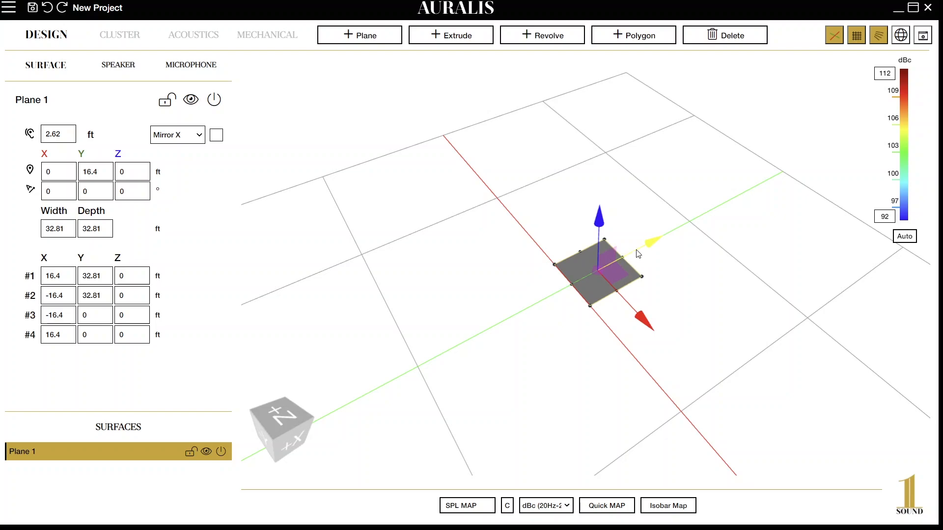
# Move the plane along single axes, within two-axis planes and freely, ending at about X 12, Y 1, Z 29 ft.
pyautogui.moveTo(653, 246)
pyautogui.mouseDown()
pyautogui.moveTo(681, 226)
pyautogui.moveTo(650, 252)
pyautogui.moveTo(654, 246)
pyautogui.mouseUp()
pyautogui.moveTo(691, 317); pyautogui.dragTo(706, 315)
pyautogui.moveTo(645, 305)
pyautogui.mouseDown()
pyautogui.moveTo(703, 346)
pyautogui.moveTo(641, 296)
pyautogui.mouseUp()
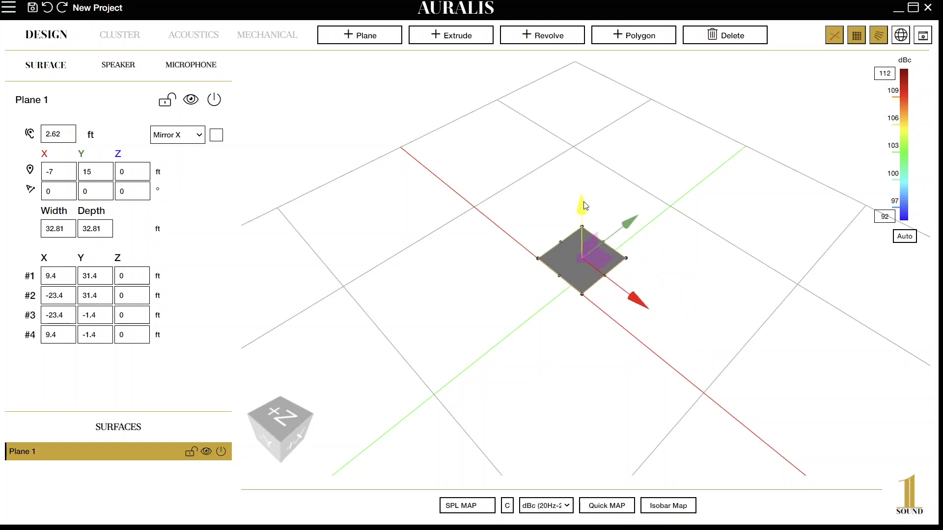
pyautogui.moveTo(575, 210); pyautogui.dragTo(575, 213)
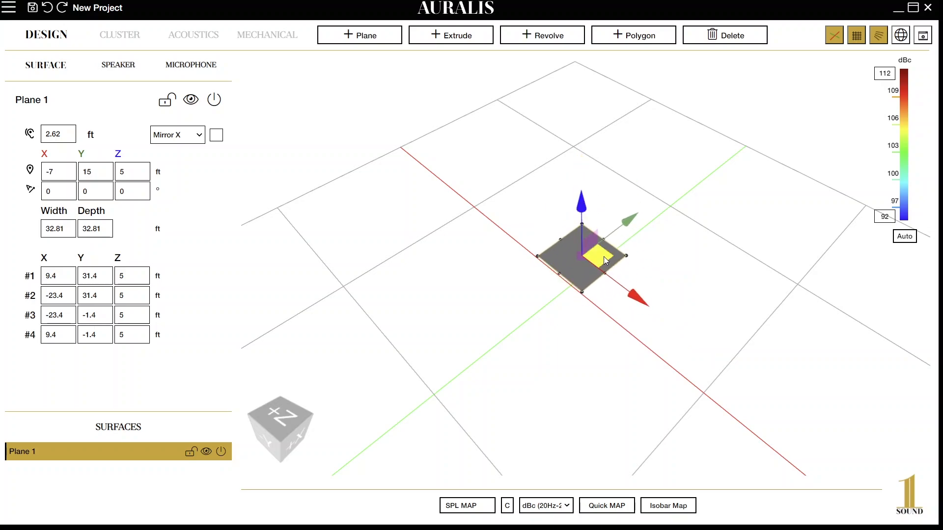
pyautogui.moveTo(606, 260); pyautogui.dragTo(596, 242)
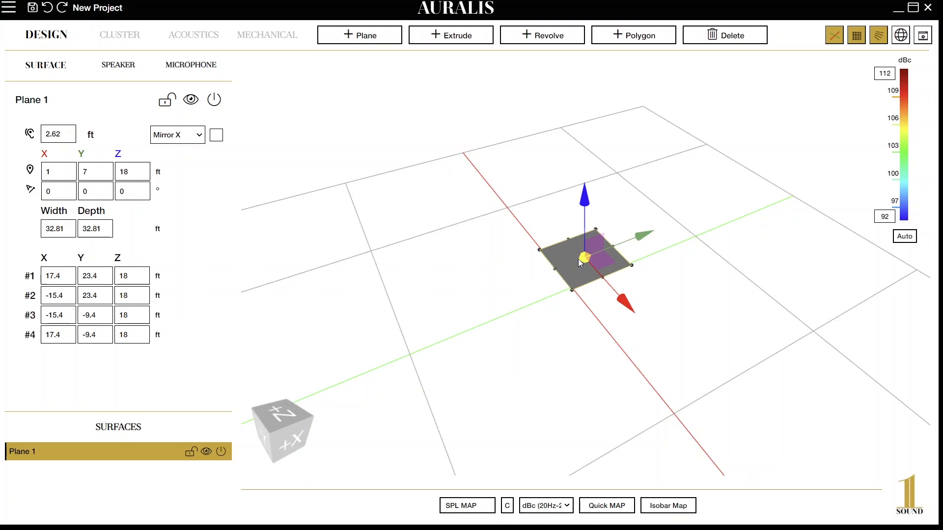
pyautogui.moveTo(579, 258)
pyautogui.mouseDown()
pyautogui.moveTo(520, 202)
pyautogui.moveTo(583, 256)
pyautogui.mouseUp()
# Open the plane's name for editing.
pyautogui.moveTo(500, 227); pyautogui.dragTo(749, 226)
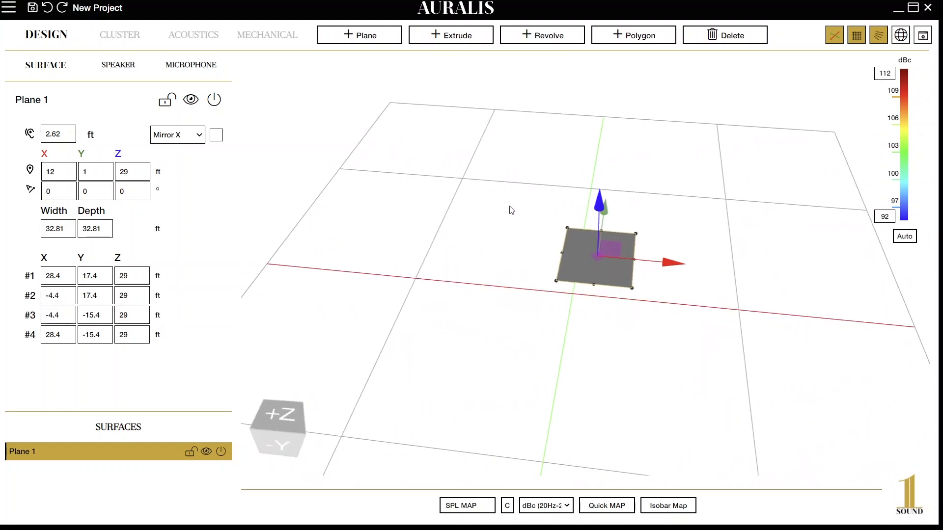
pyautogui.moveTo(252, 154); pyautogui.dragTo(294, 148)
pyautogui.doubleClick(101, 100)
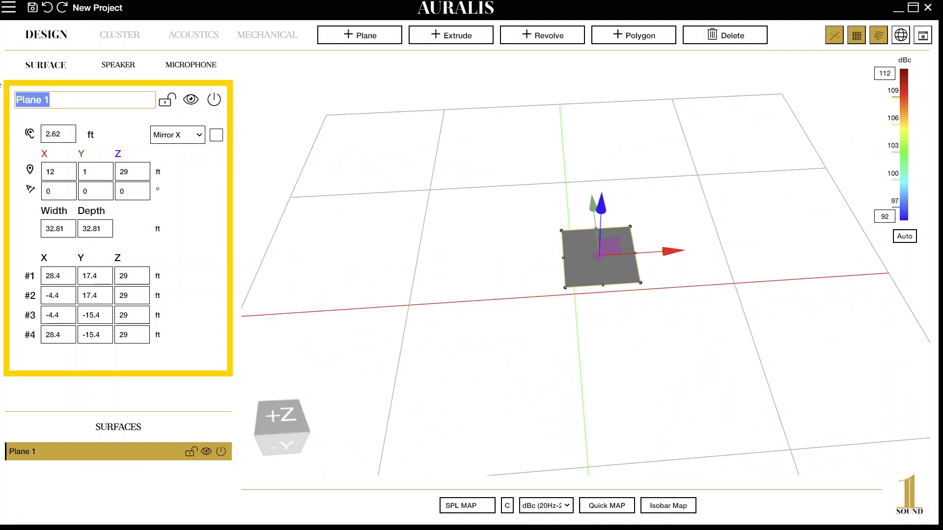
pyautogui.click(142, 100)
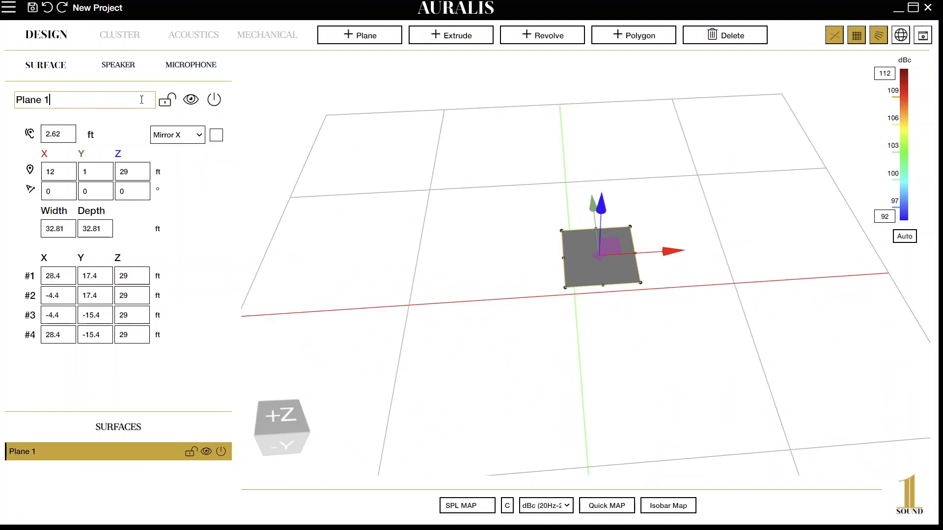
# Toggle the plane's visibility and active state off and back on, and open its listening height for editing.
pyautogui.click(192, 101)
pyautogui.click(191, 101)
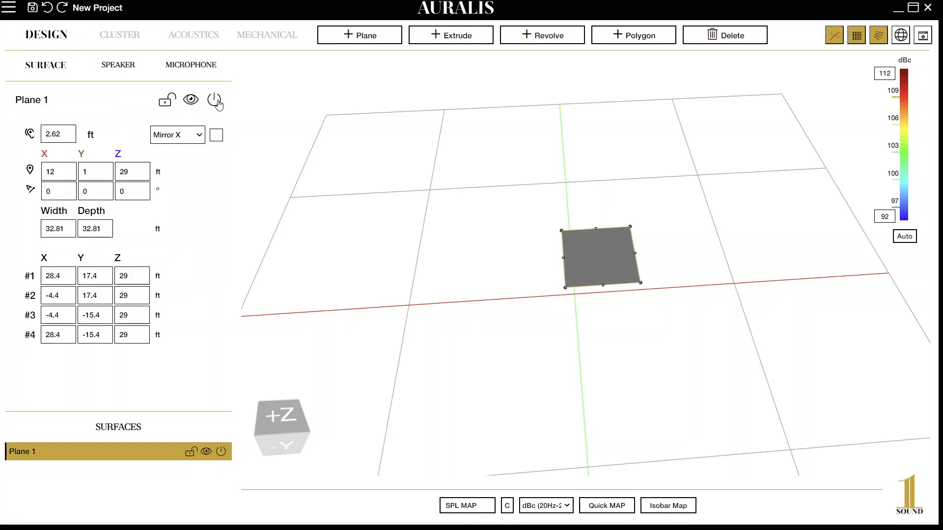
pyautogui.click(216, 102)
pyautogui.click(216, 101)
pyautogui.moveTo(66, 132); pyautogui.dragTo(42, 132)
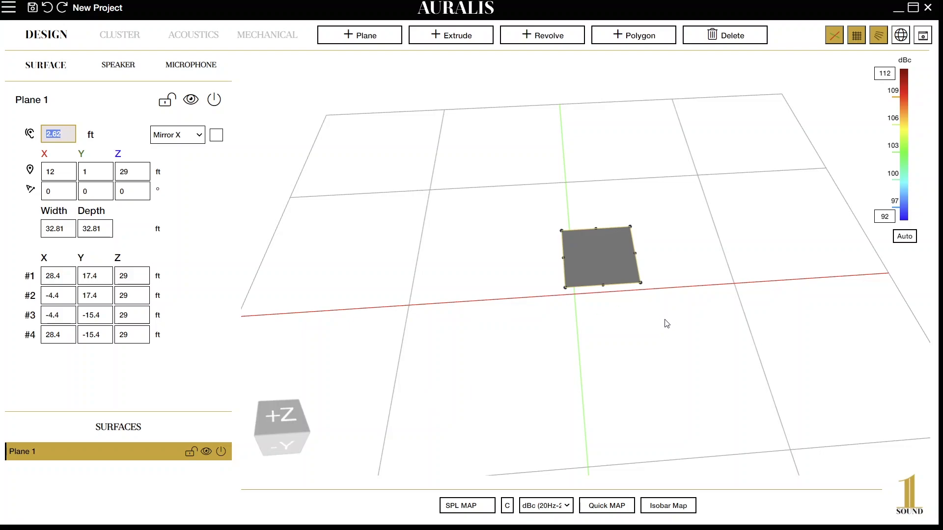
# Create a Mirror X copy of the plane, remove the copy and reselect the plane.
pyautogui.moveTo(633, 381); pyautogui.dragTo(530, 305)
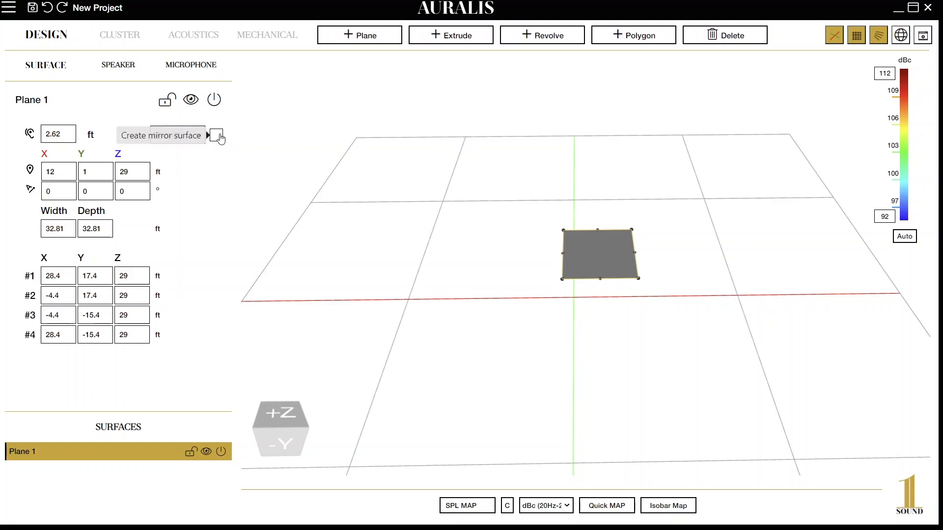
pyautogui.moveTo(605, 262); pyautogui.dragTo(610, 261, button='middle')
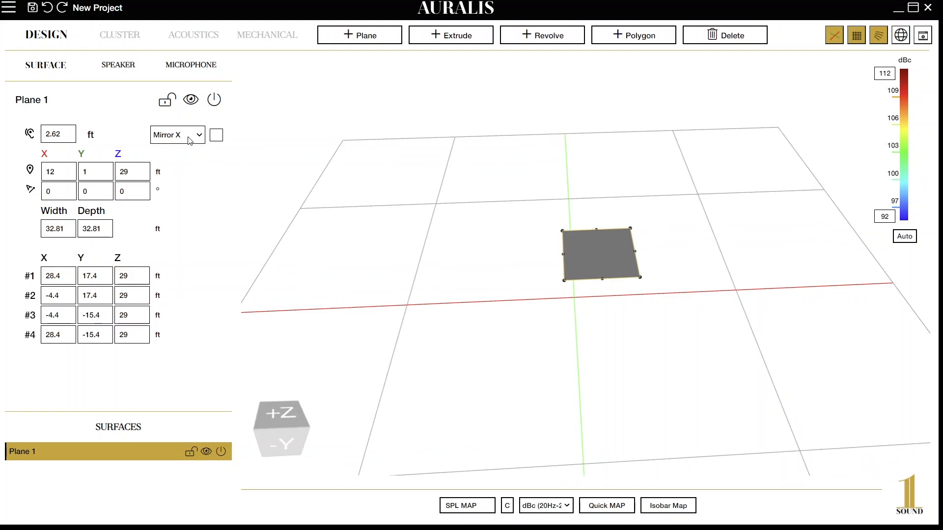
pyautogui.click(216, 135)
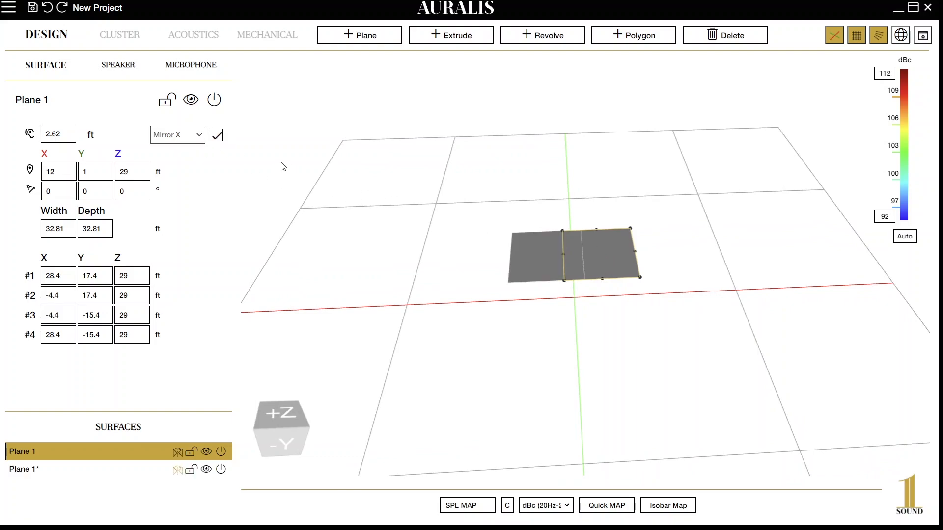
pyautogui.click(216, 136)
pyautogui.click(577, 102)
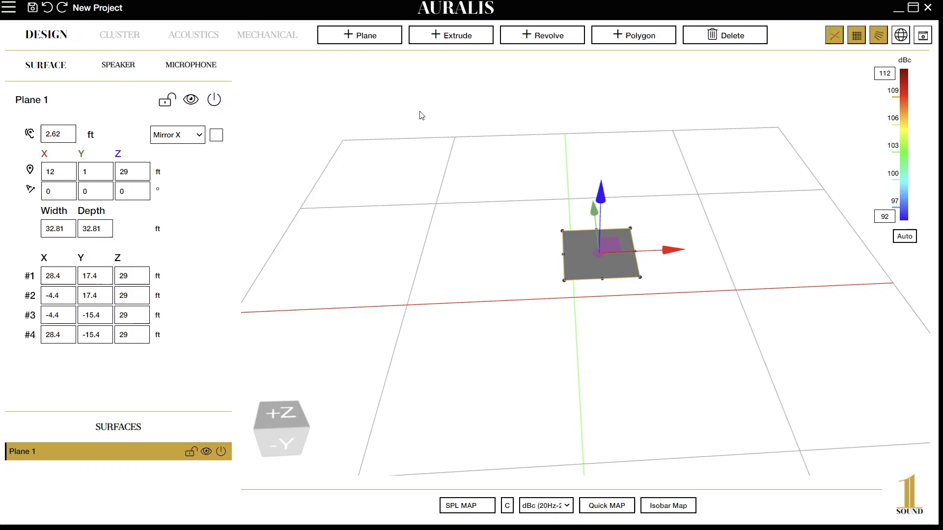
# Change the plane's mirror option to Mirror Y, create the mirrored surface and remove it again.
pyautogui.click(193, 139)
pyautogui.click(195, 154)
pyautogui.click(216, 137)
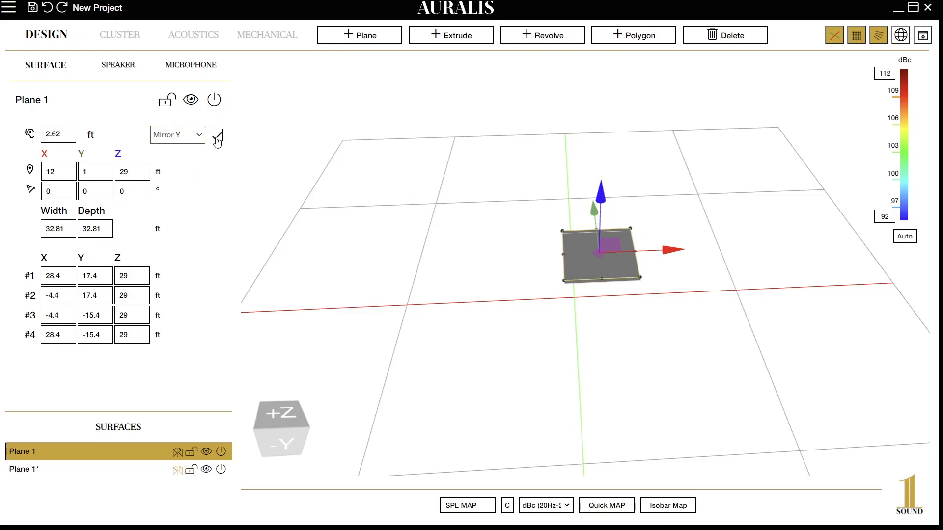
pyautogui.click(217, 136)
pyautogui.click(583, 100)
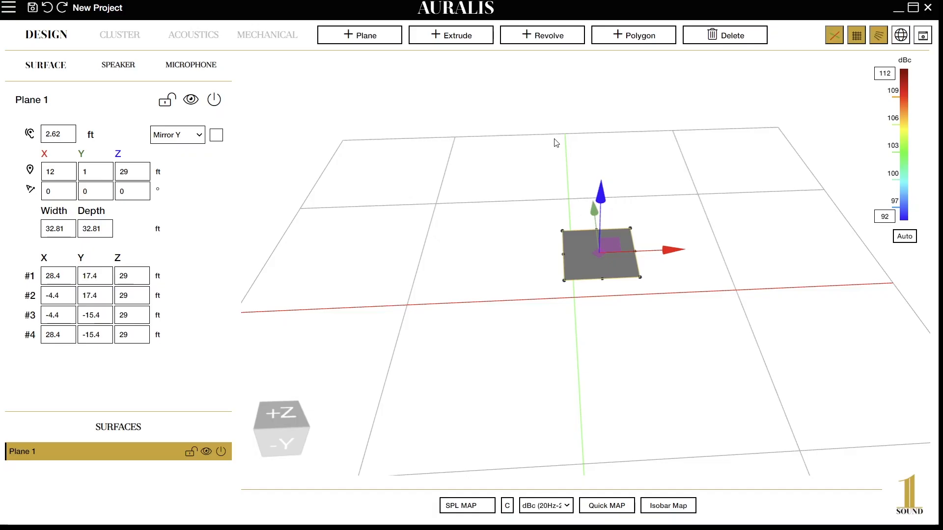
# Set the plane's X rotation to 20 degrees and inspect the tilted surface from another angle.
pyautogui.click(45, 171)
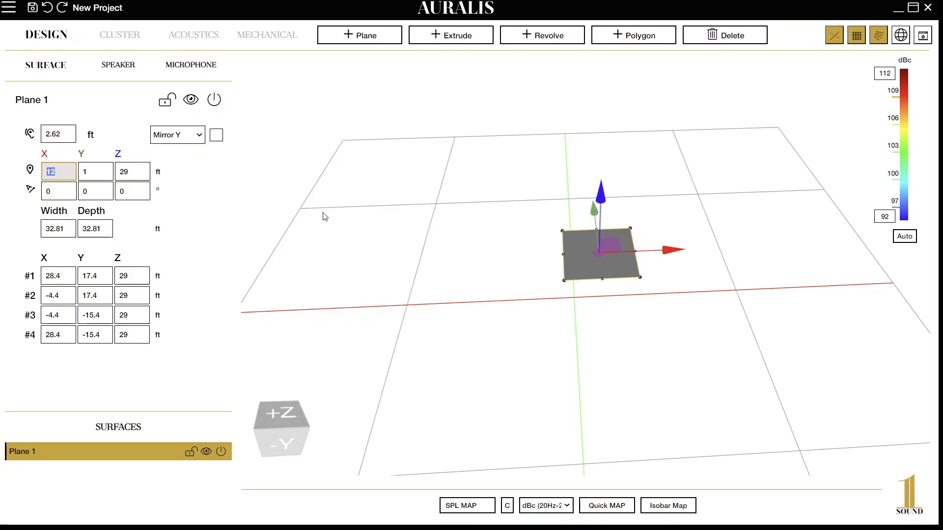
pyautogui.click(64, 197)
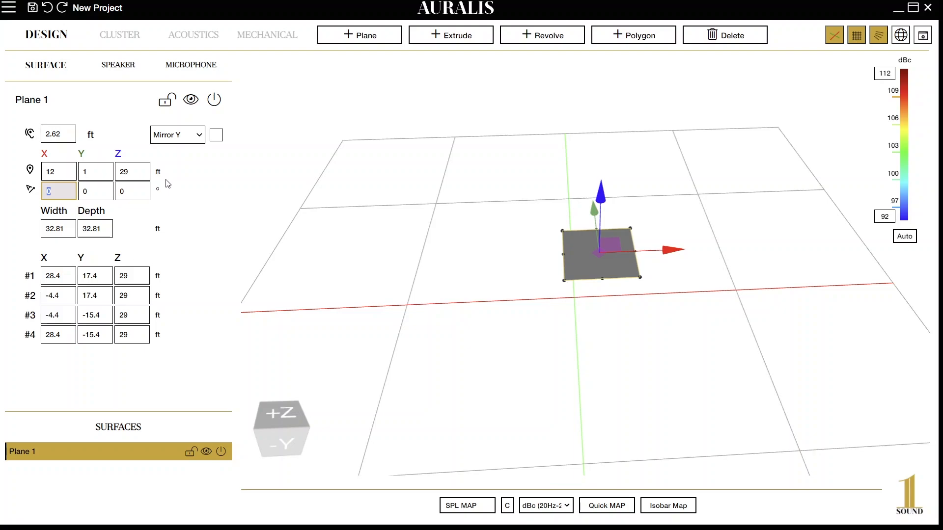
pyautogui.write('20')
pyautogui.press('Return')
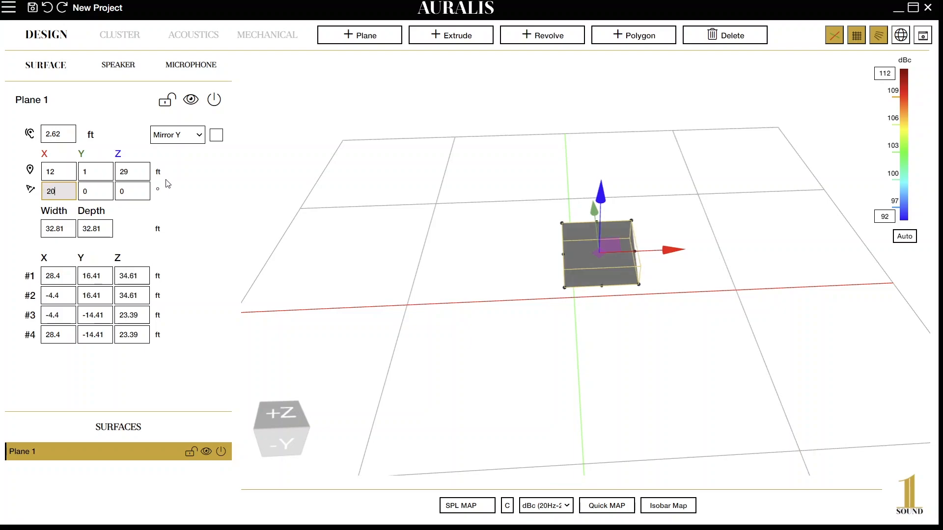
pyautogui.moveTo(706, 230); pyautogui.dragTo(603, 247)
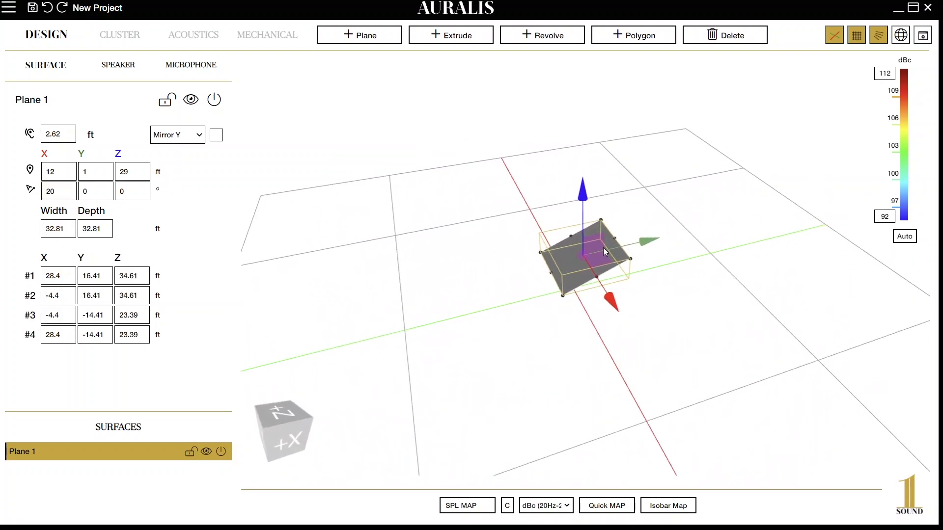
pyautogui.moveTo(371, 185); pyautogui.dragTo(751, 285)
# Set the plane's Y rotation to 20 degrees.
pyautogui.click(94, 191)
pyautogui.write('2')
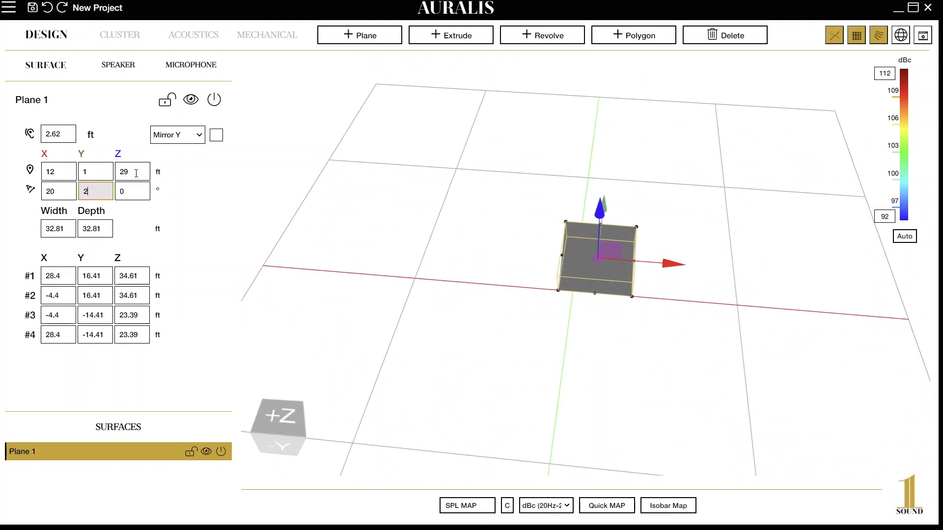
pyautogui.write('0')
pyautogui.moveTo(446, 254); pyautogui.dragTo(204, 195)
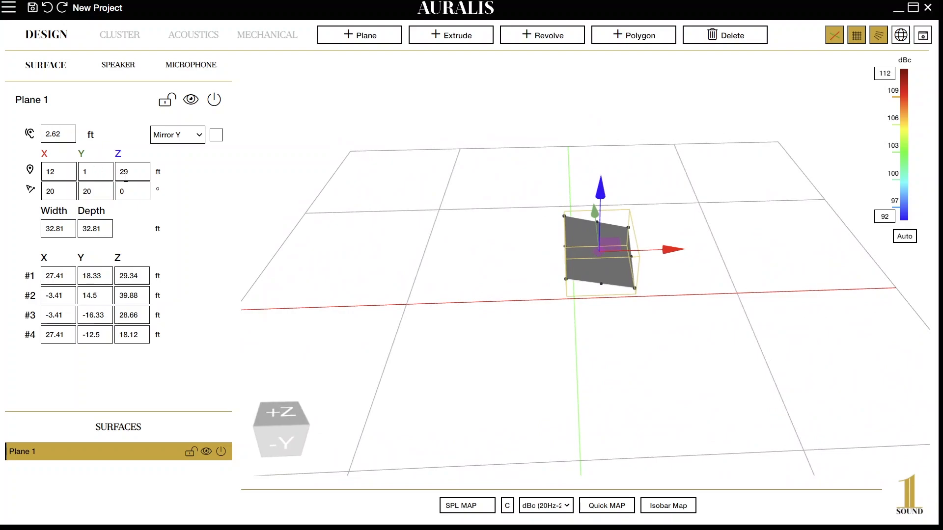
# Lower the plane's Z rotation in one-degree increments to -15 degrees and raise it back up to -5 degrees.
pyautogui.click(147, 193)
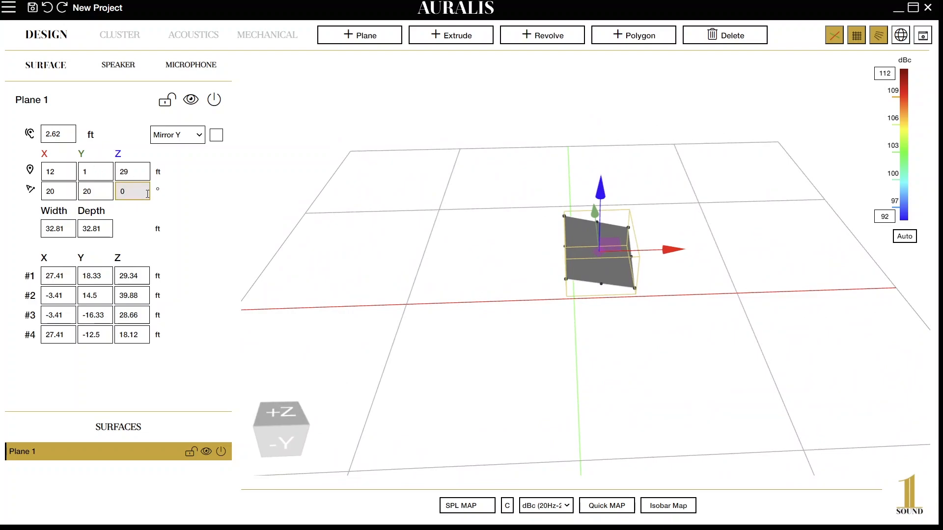
pyautogui.press('Down')
pyautogui.press('Down')
pyautogui.press('Down')
pyautogui.press('Down')
pyautogui.press('Down')
pyautogui.press('Down')
pyautogui.press('Down')
pyautogui.press('Down')
pyautogui.press('Down')
pyautogui.press('Down')
pyautogui.press('Down')
pyautogui.press('Down')
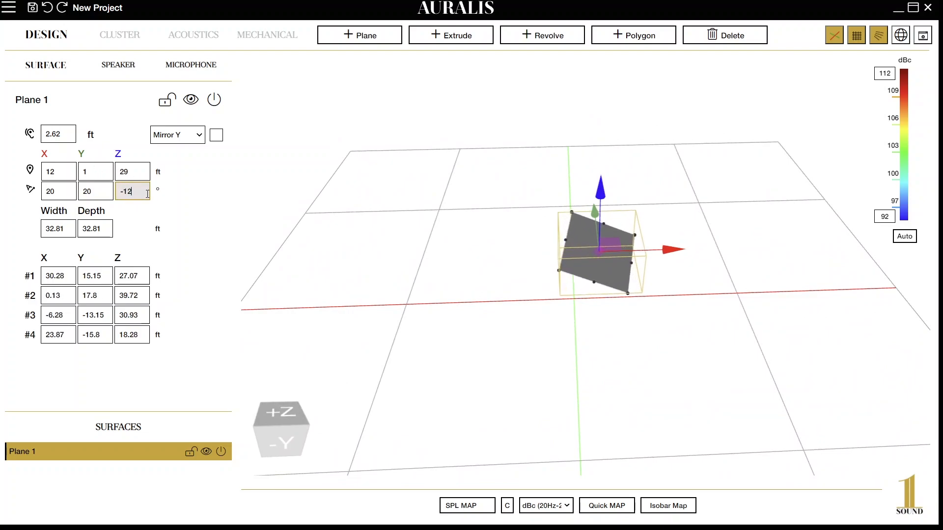
pyautogui.press('Down')
pyautogui.press('Down')
pyautogui.press('Down')
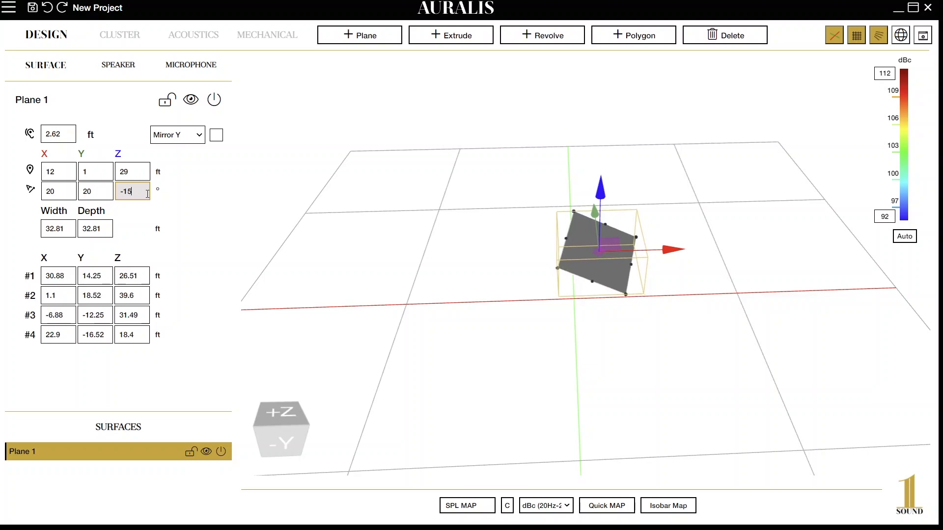
pyautogui.press('Up')
pyautogui.press('Up')
pyautogui.press('Up')
pyautogui.press('Up')
pyautogui.press('Up')
pyautogui.press('Up')
pyautogui.press('Up')
pyautogui.press('Up')
pyautogui.press('Up')
pyautogui.press('Up')
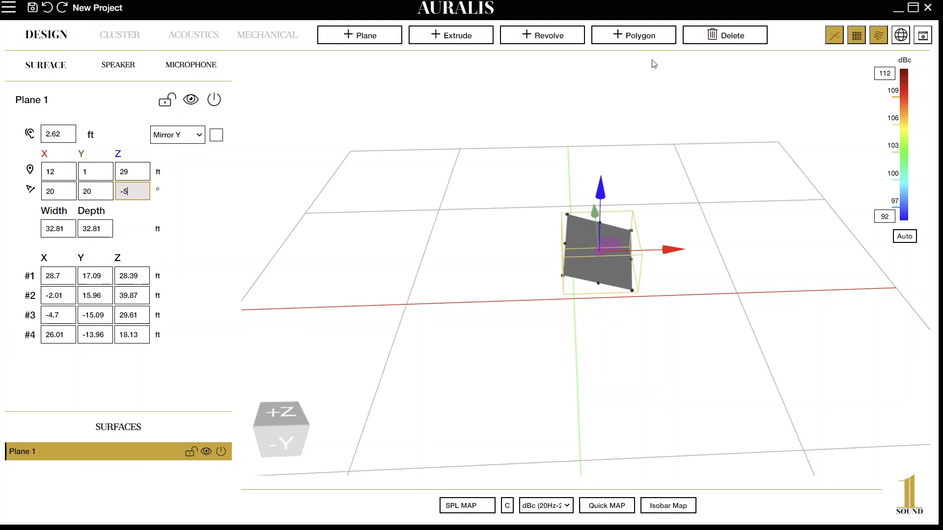
# Delete the plane and add a polygon surface.
pyautogui.press('Delete')
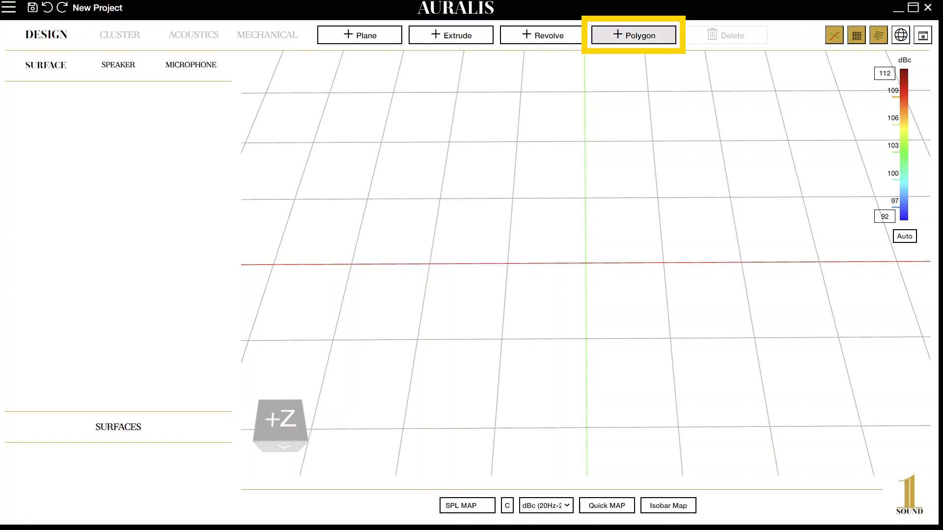
pyautogui.click(634, 35)
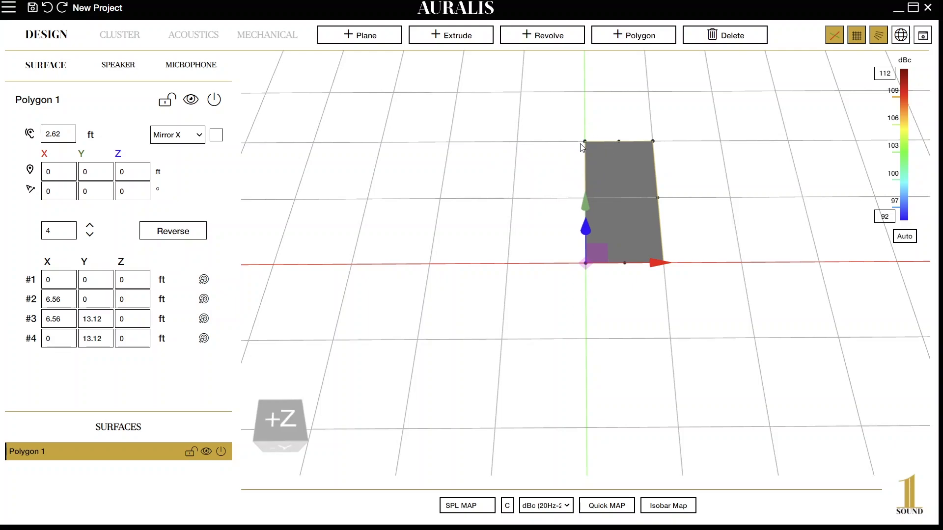
pyautogui.moveTo(553, 141); pyautogui.dragTo(577, 137)
pyautogui.moveTo(614, 225); pyautogui.dragTo(553, 272, button='right')
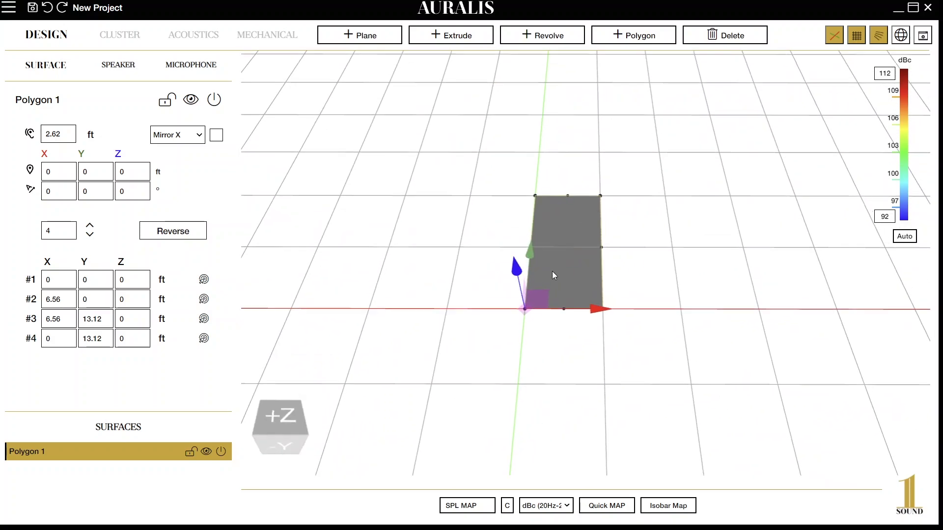
pyautogui.scroll(5, 565, 251)
pyautogui.scroll(-3, 553, 243)
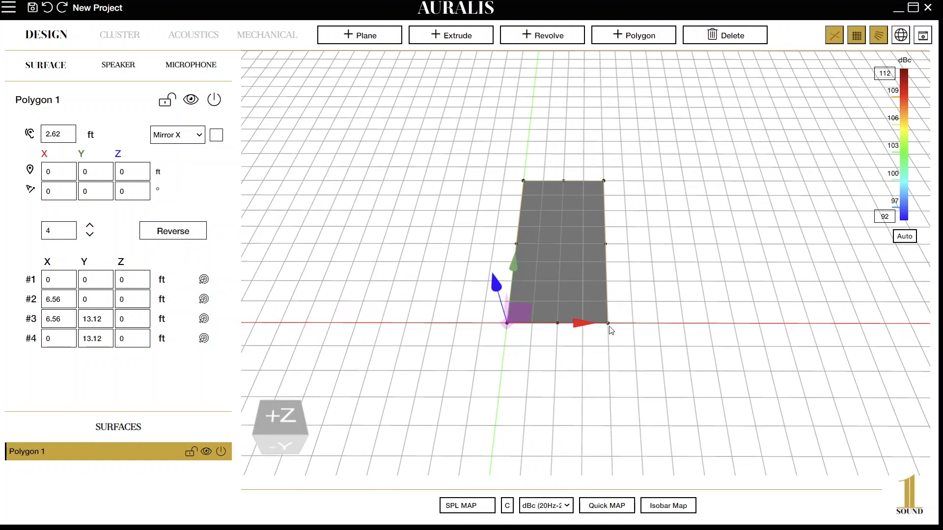
# Set the X coordinate of the polygon's point #1 to -5 ft.
pyautogui.doubleClick(64, 277)
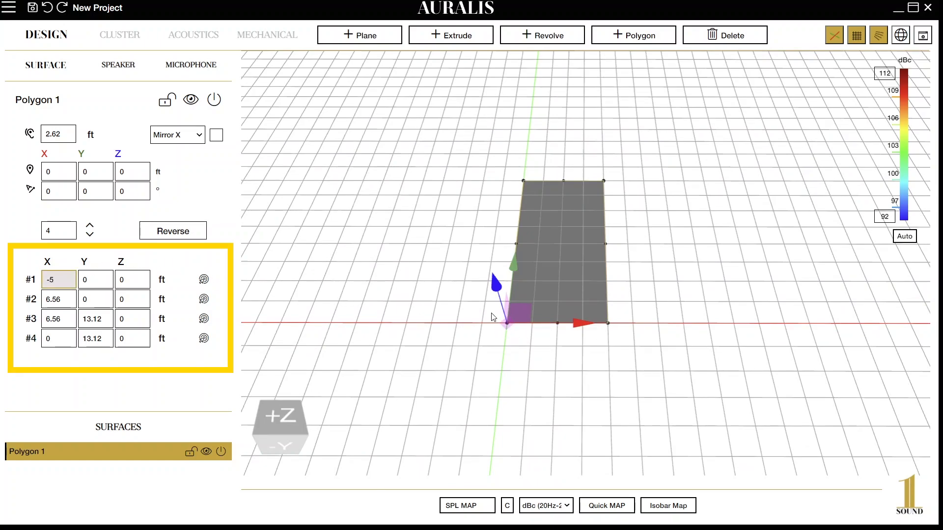
pyautogui.press('Return')
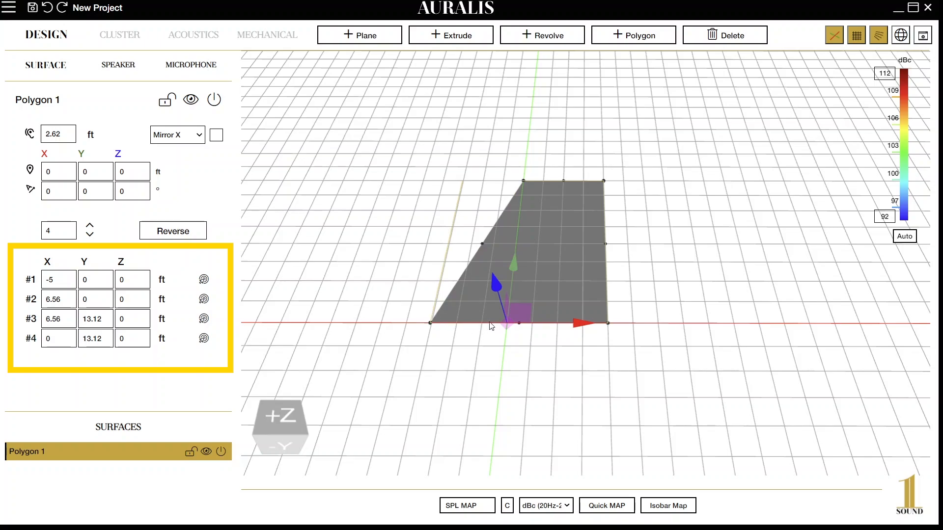
# Try a Z coordinate of 5 ft on the polygon's point #1 and return it to 0.
pyautogui.doubleClick(123, 279)
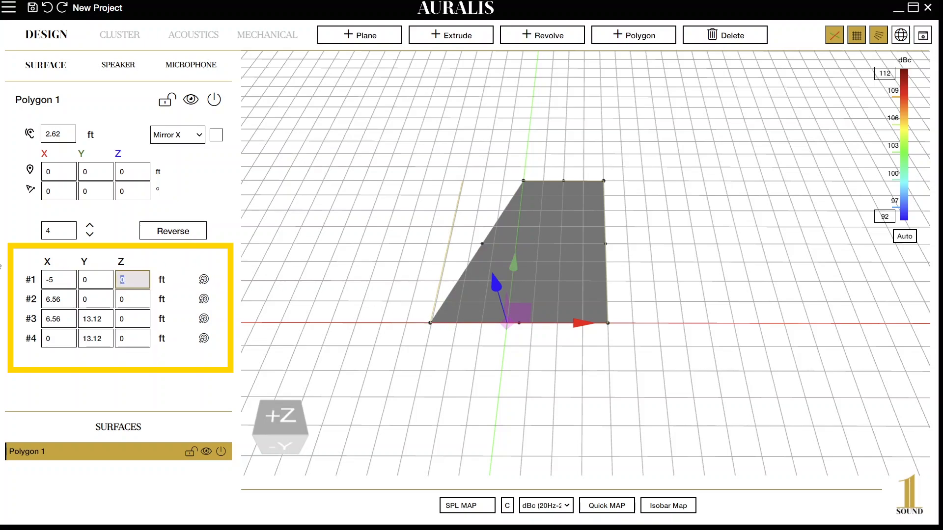
pyautogui.write('5')
pyautogui.press('Return')
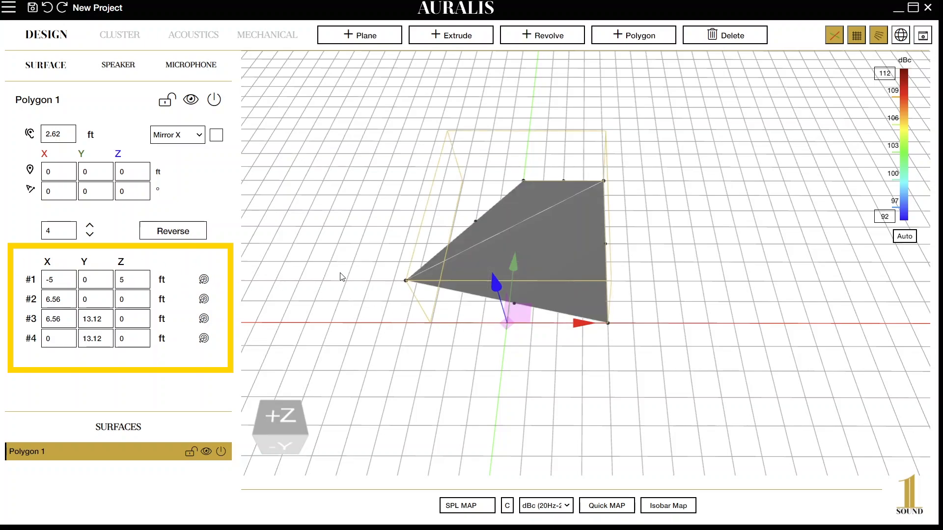
pyautogui.doubleClick(126, 273)
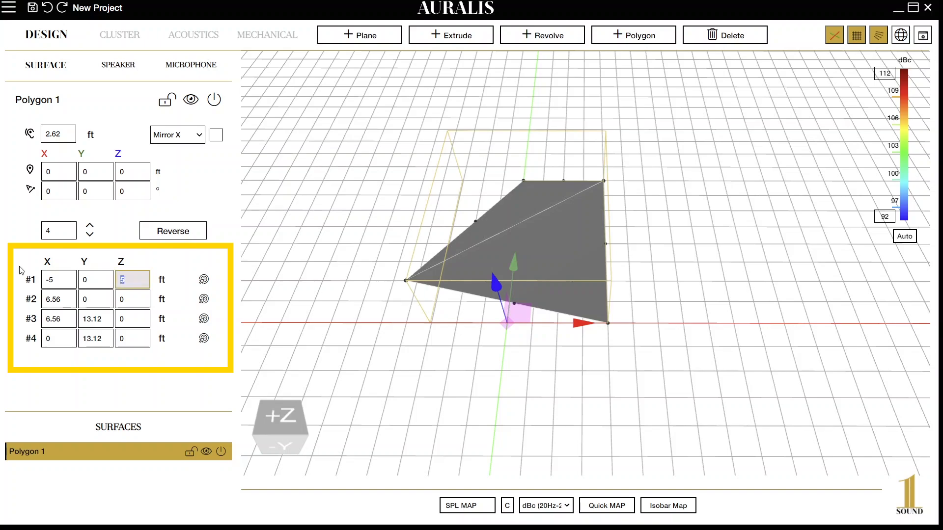
pyautogui.write('0')
pyautogui.press('Return')
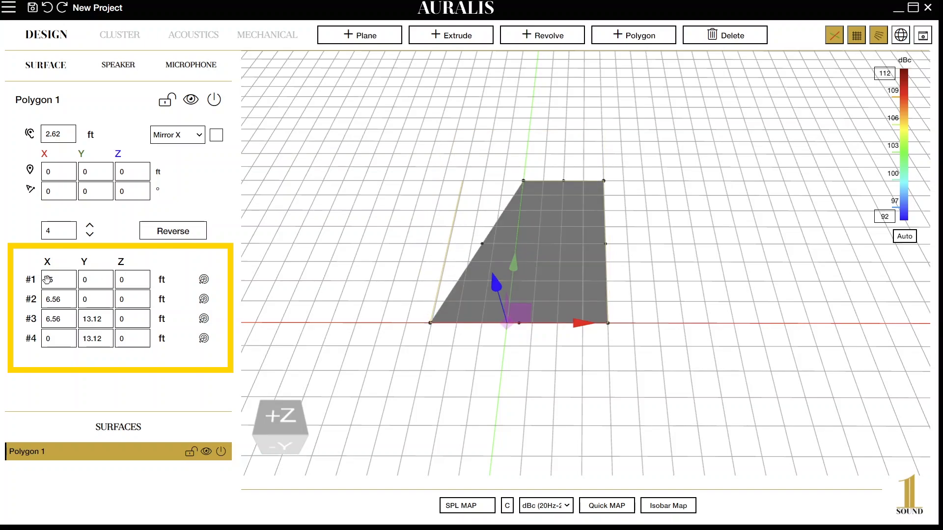
# Set the X coordinate of the polygon's point #2 to 12 ft.
pyautogui.doubleClick(74, 299)
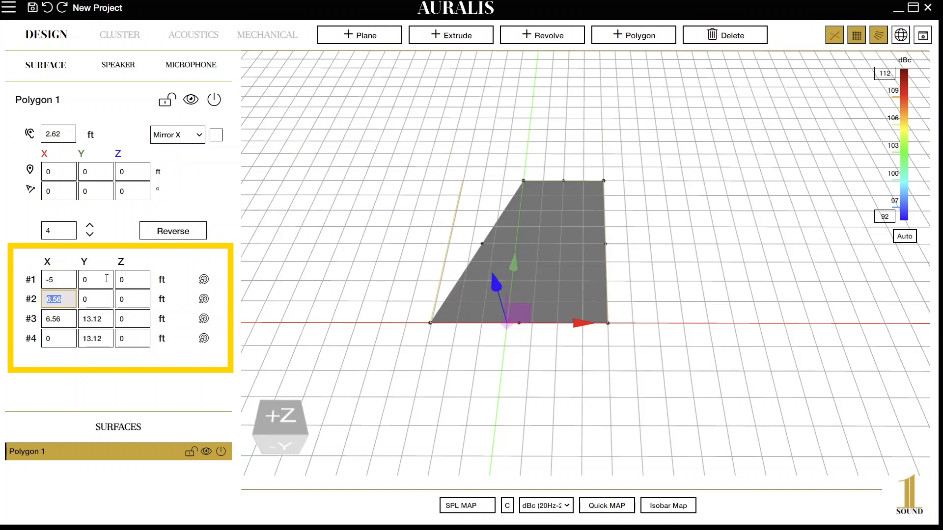
pyautogui.write('12')
pyautogui.press('Return')
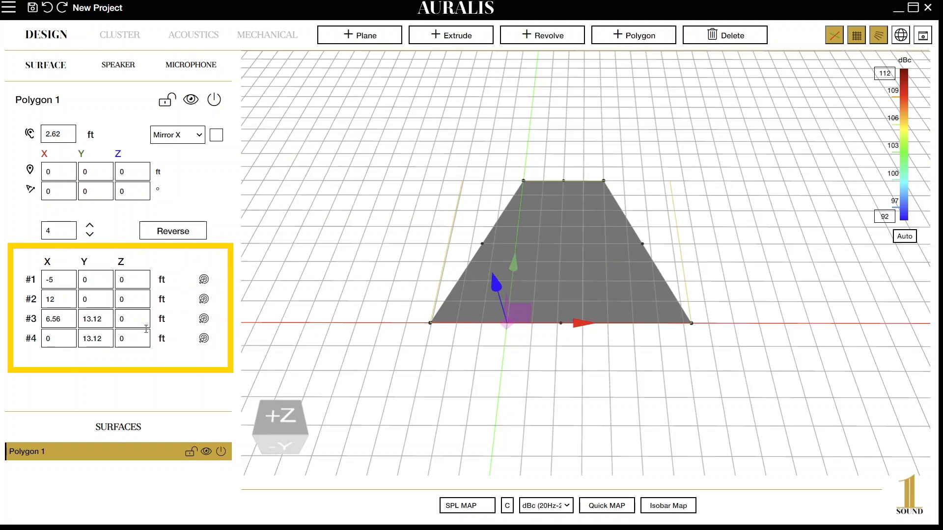
# Try a Z coordinate of 5 ft on the polygon's point #2 and return it to 0.
pyautogui.doubleClick(142, 300)
pyautogui.write('5')
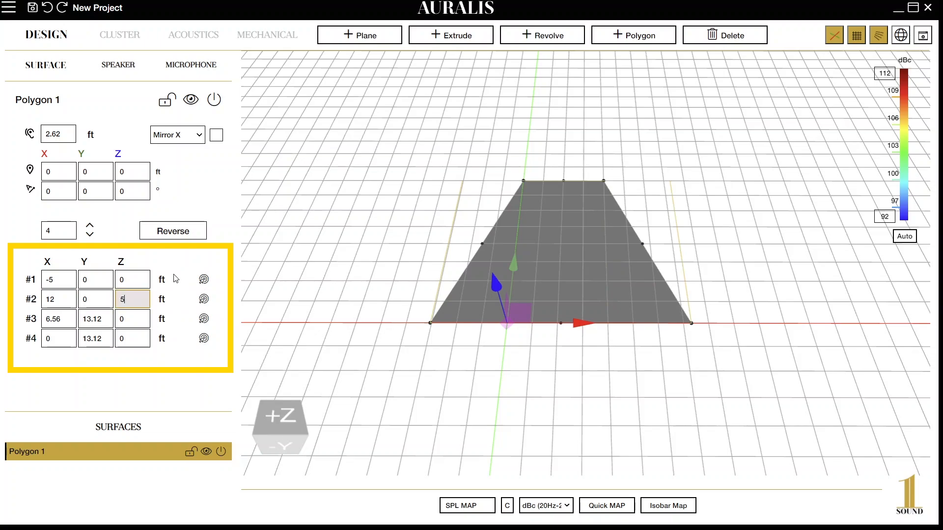
pyautogui.press('Return')
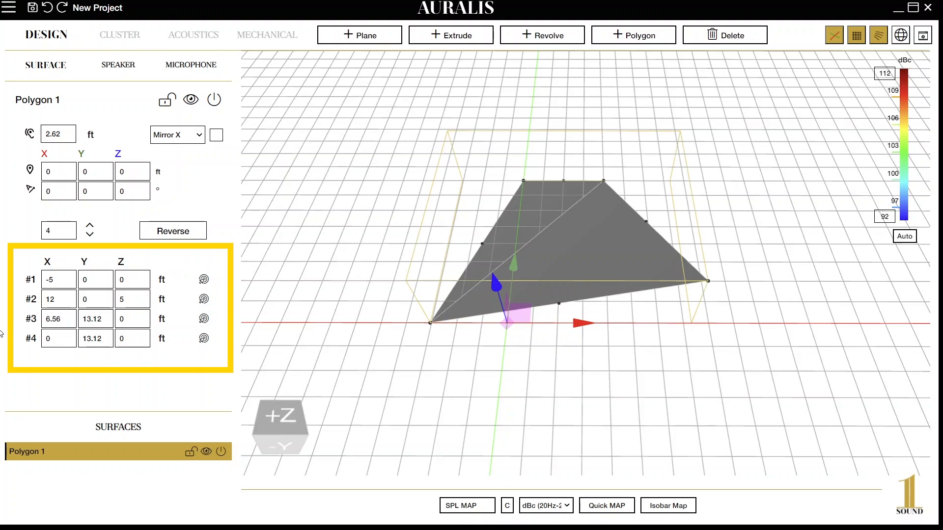
pyautogui.click(127, 291)
pyautogui.write('0')
pyautogui.press('Return')
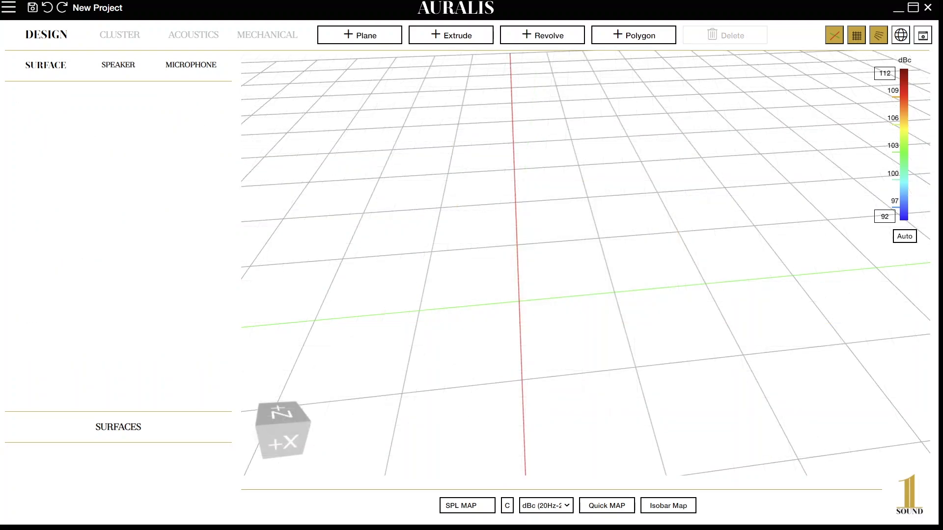
# Add an extrude surface to the empty scene.
pyautogui.click(450, 35)
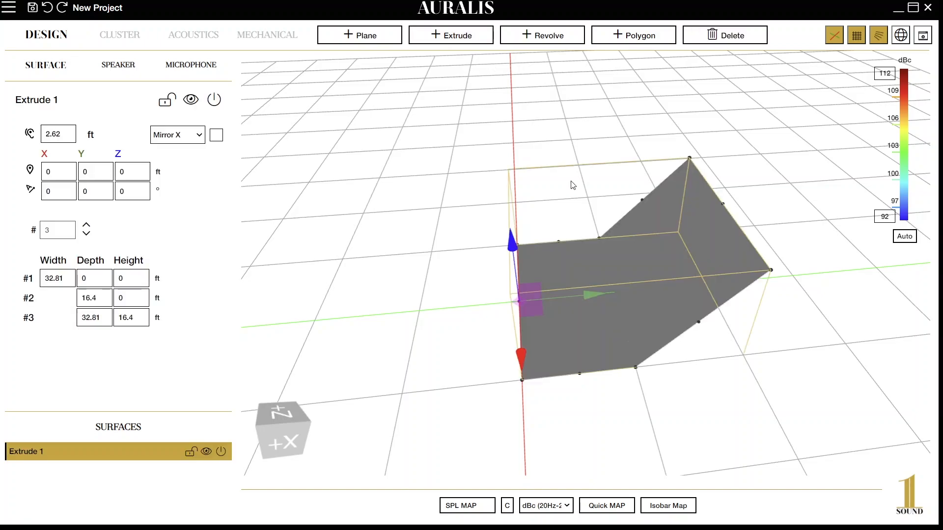
pyautogui.moveTo(719, 377); pyautogui.dragTo(665, 310)
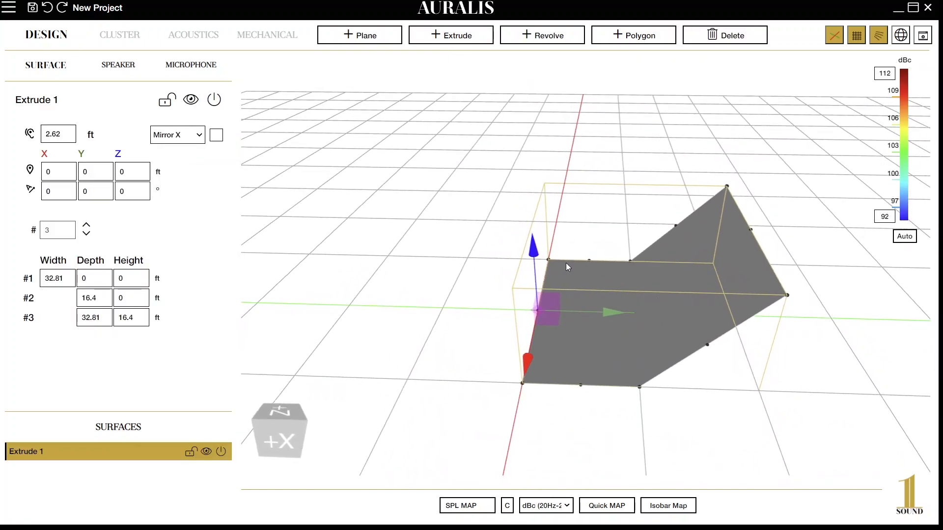
pyautogui.moveTo(428, 235); pyautogui.dragTo(435, 259)
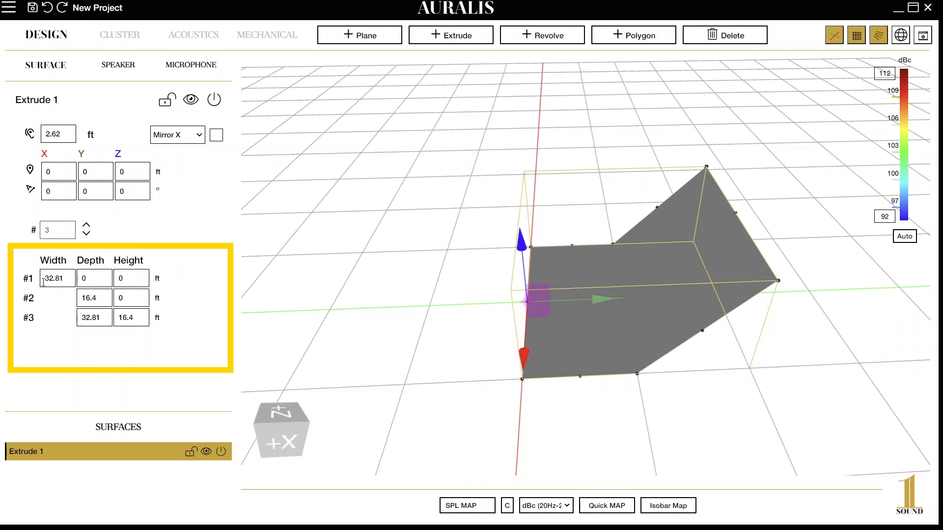
# Set the extrude surface's width to 45 ft and the depth of its row #1 to -10 ft.
pyautogui.doubleClick(62, 280)
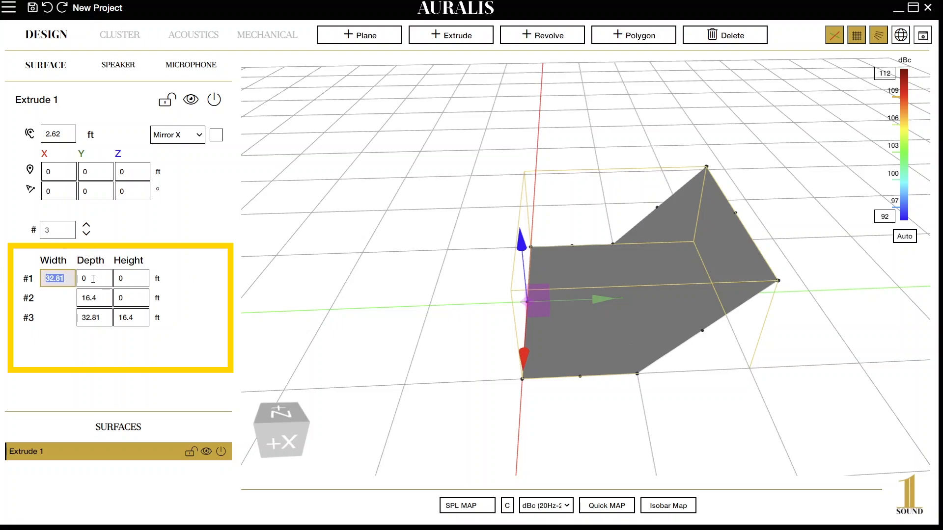
pyautogui.write('45')
pyautogui.press('Return')
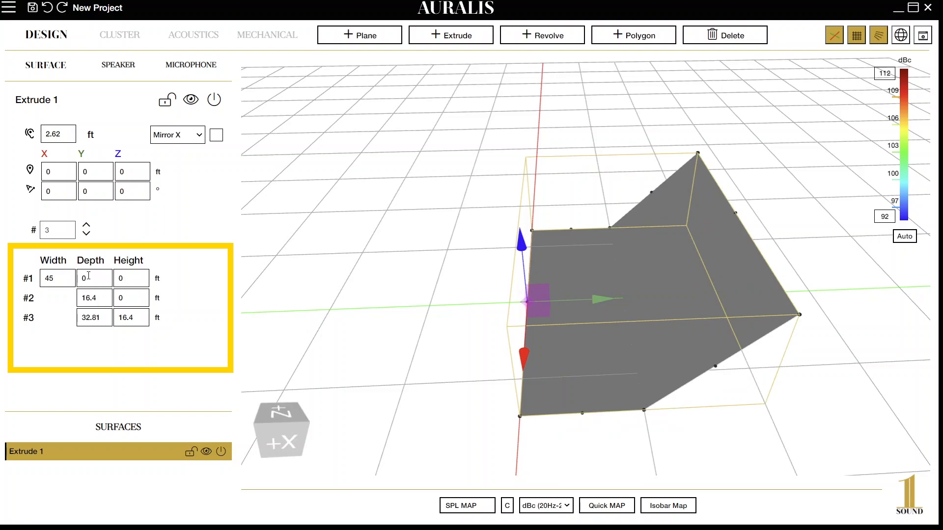
pyautogui.click(93, 272)
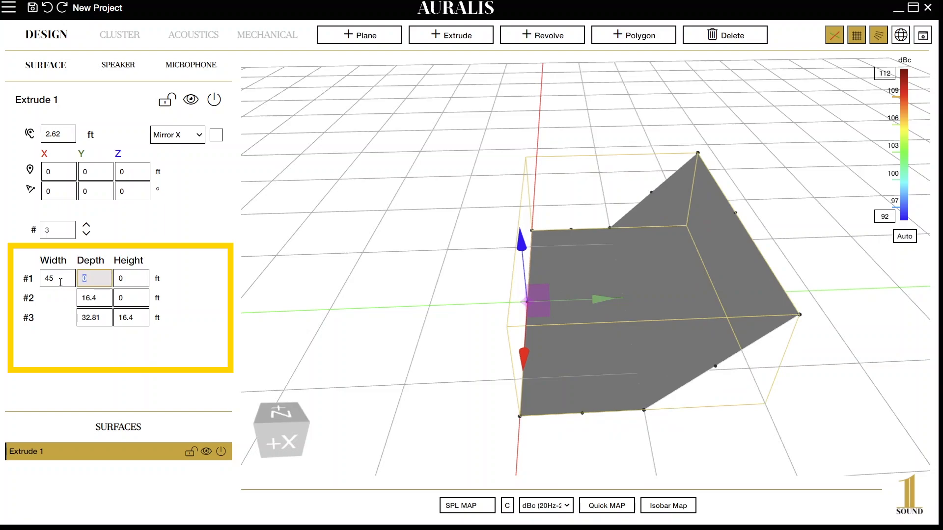
pyautogui.write('-10')
pyautogui.press('Return')
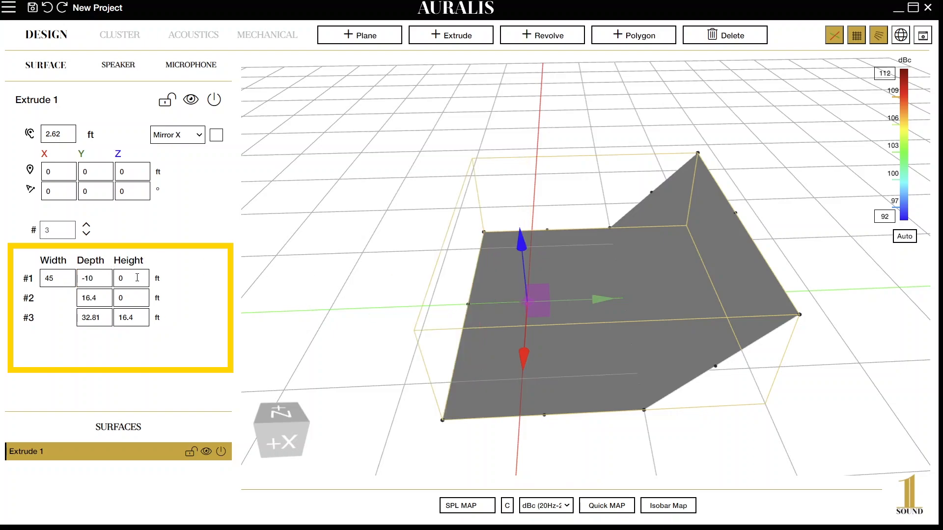
# Set the height of the extrude surface's row #1 to 5 ft and check its profile from the side.
pyautogui.click(121, 277)
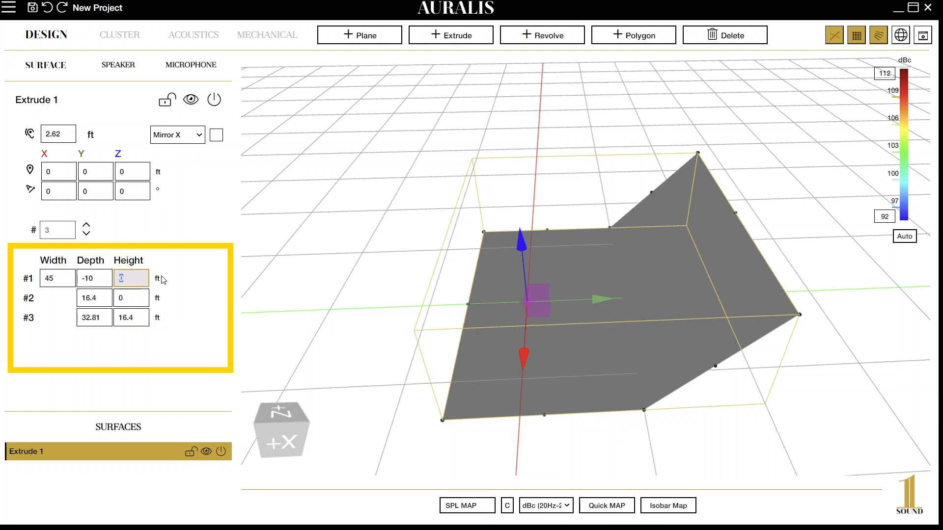
pyautogui.write('5')
pyautogui.press('Return')
pyautogui.moveTo(417, 311); pyautogui.dragTo(472, 181)
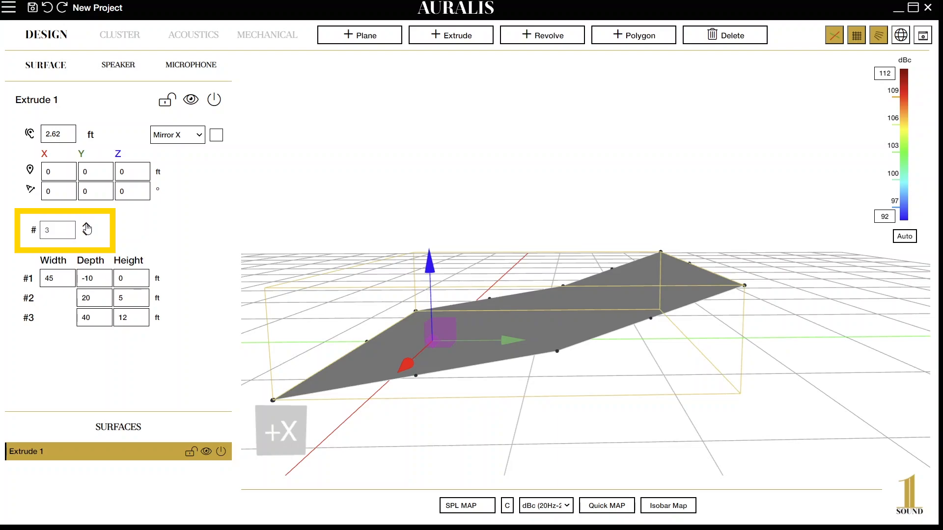
# Increase the extrude surface's number of profile points to 4.
pyautogui.click(87, 225)
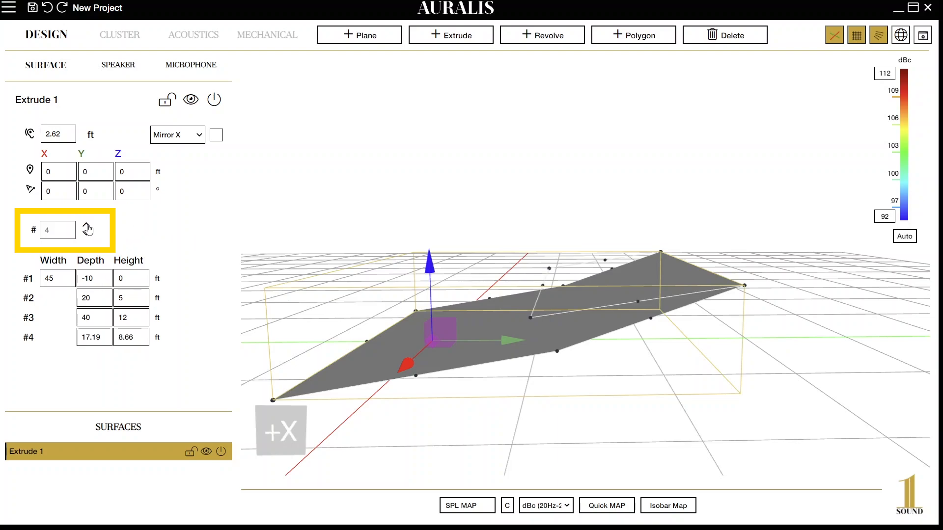
# Set the height of the extrude surface's row #4 to 18 ft and its depth to 60 ft.
pyautogui.click(142, 341)
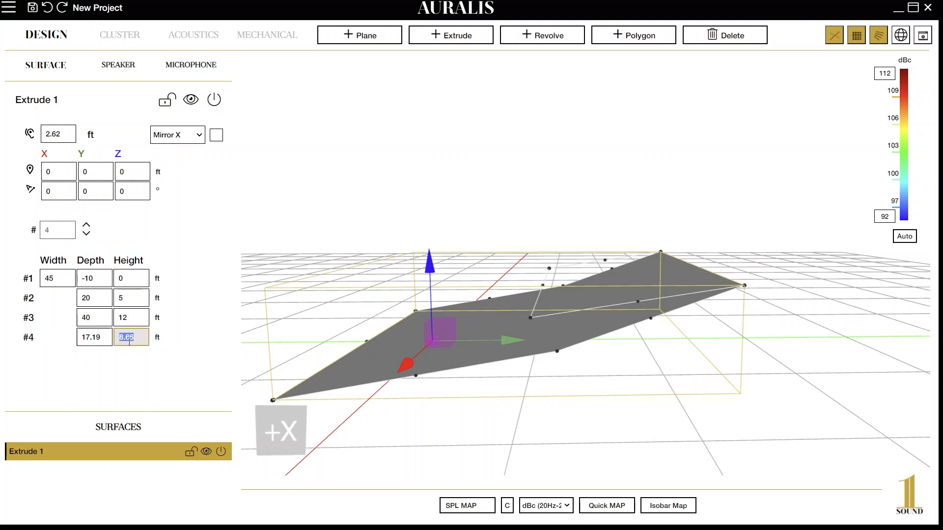
pyautogui.write('28')
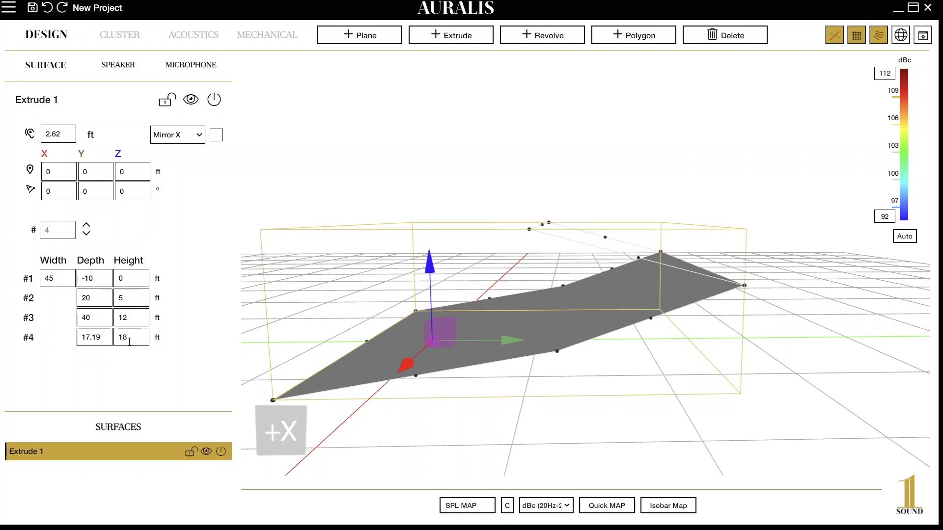
pyautogui.hotkey('shift', 'Tab')
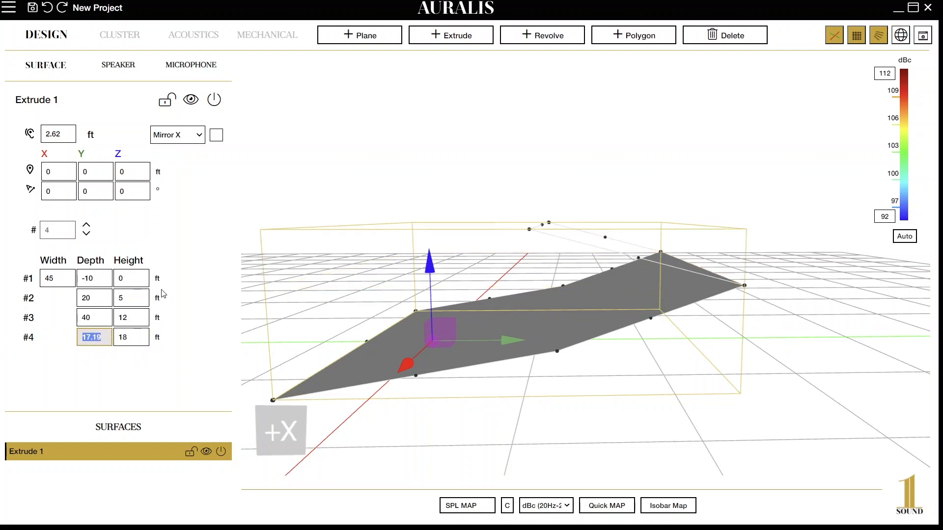
pyautogui.write('60')
pyautogui.press('Return')
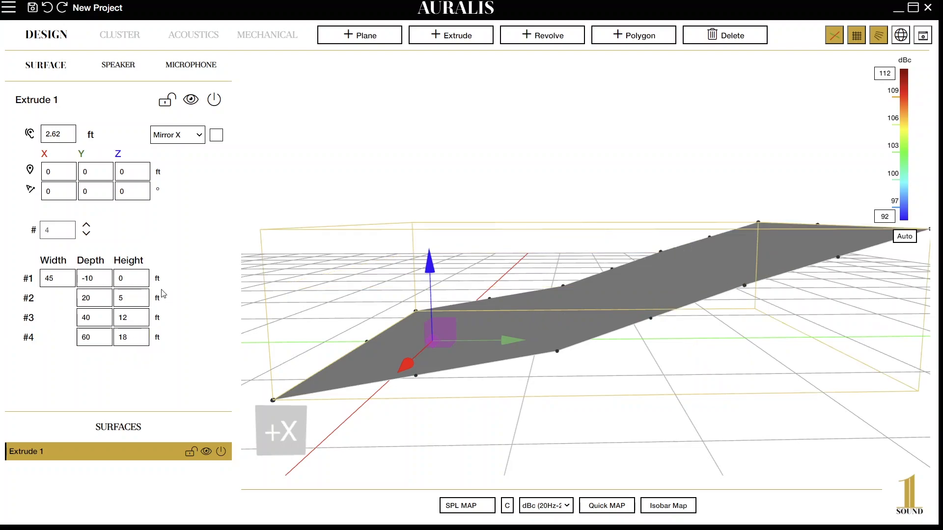
pyautogui.moveTo(629, 228); pyautogui.dragTo(669, 370)
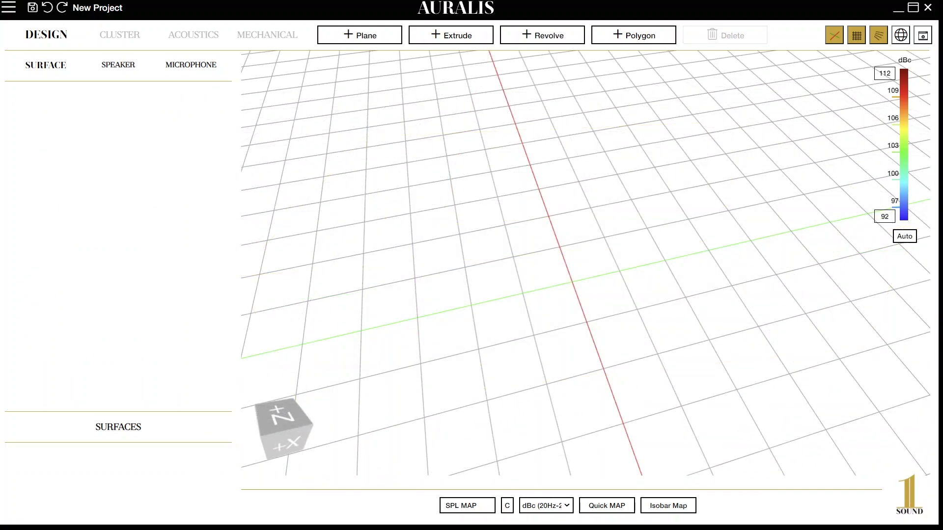
# Add a revolve surface to the empty scene and examine its shape from different angles.
pyautogui.click(543, 35)
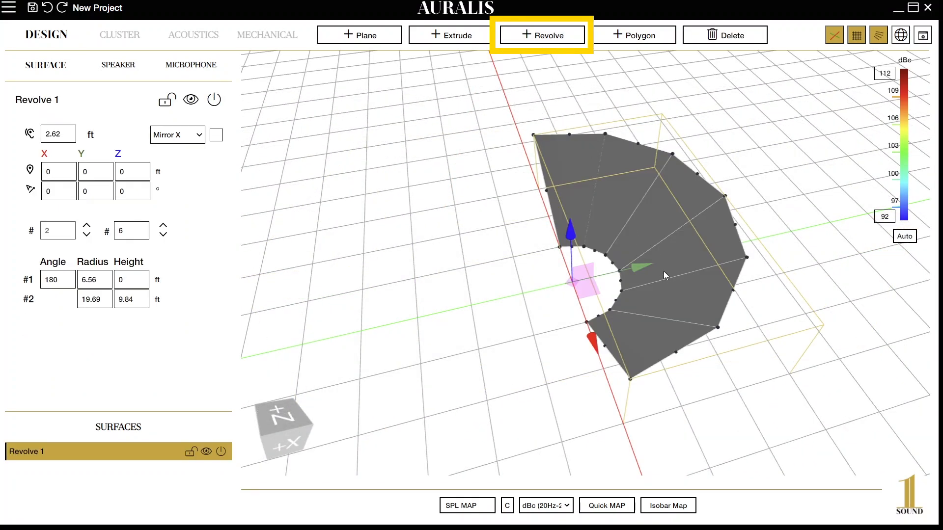
pyautogui.moveTo(649, 233); pyautogui.dragTo(651, 255)
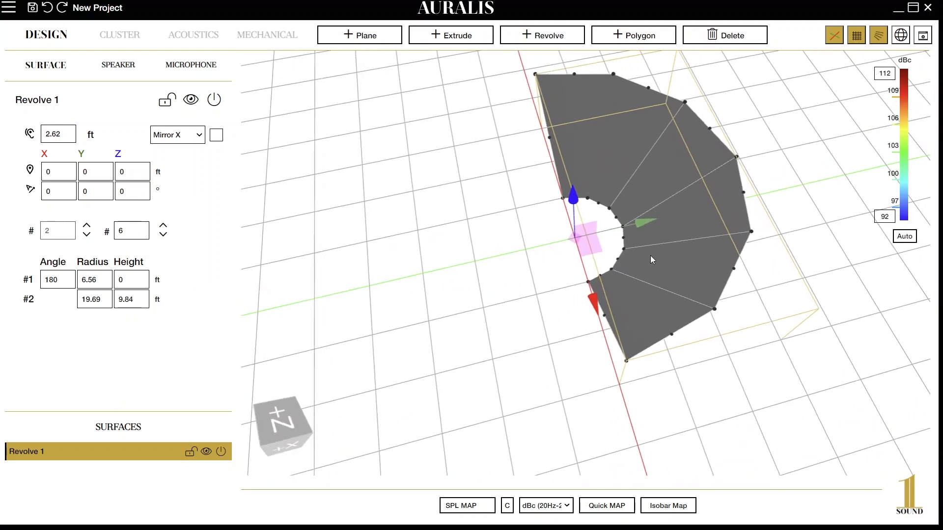
pyautogui.moveTo(496, 294); pyautogui.dragTo(550, 201)
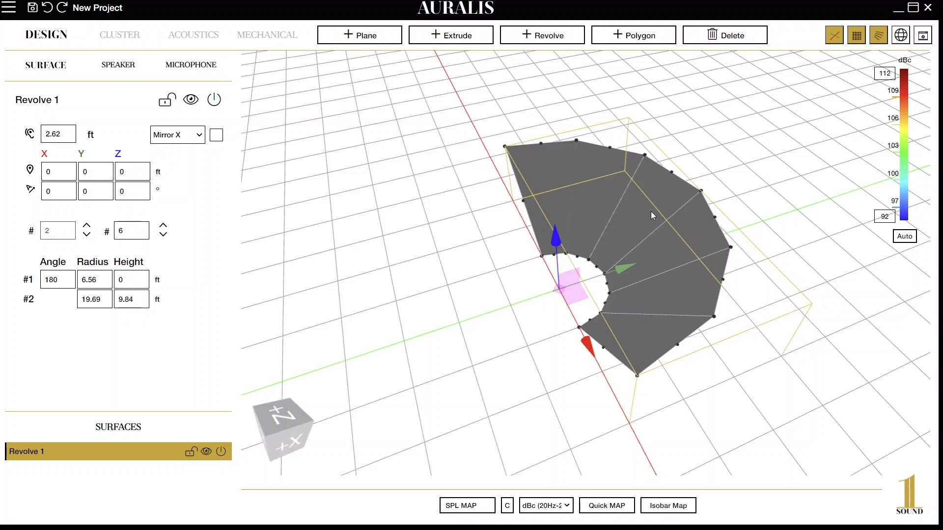
# Set the revolve surface's angle to 145 degrees and the radius of its row #1 to 10 ft.
pyautogui.doubleClick(67, 279)
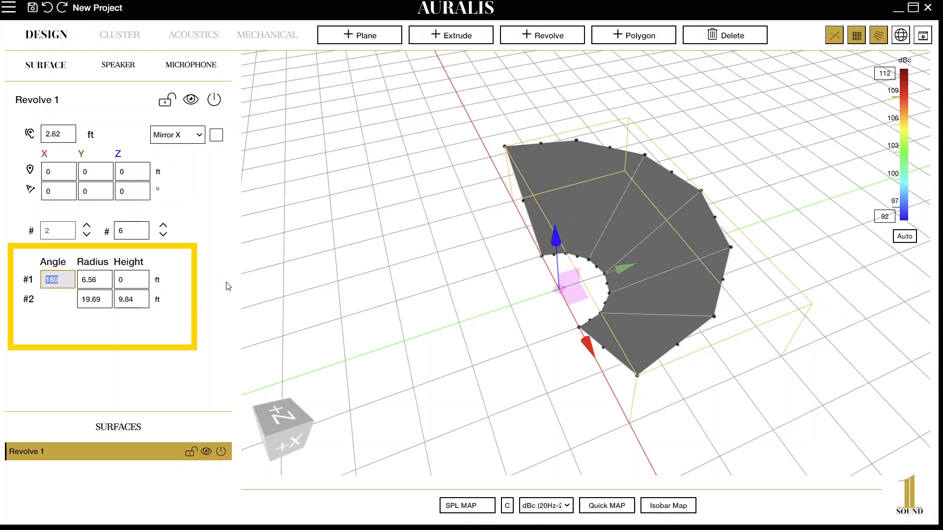
pyautogui.write('145')
pyautogui.press('Return')
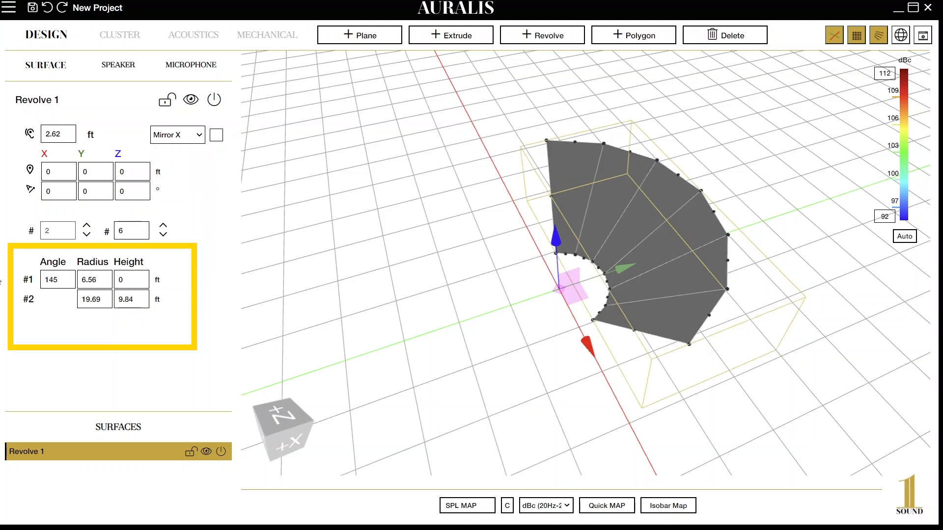
pyautogui.doubleClick(101, 281)
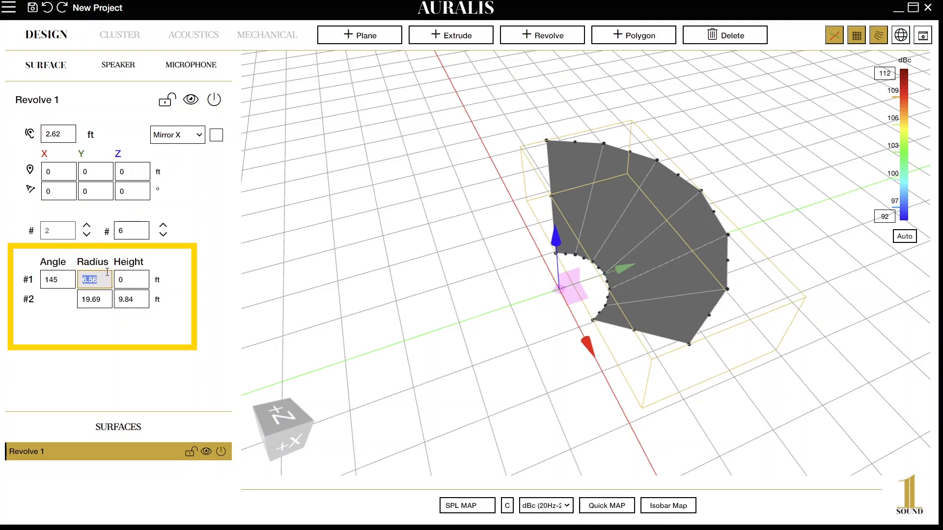
pyautogui.write('10')
pyautogui.press('Return')
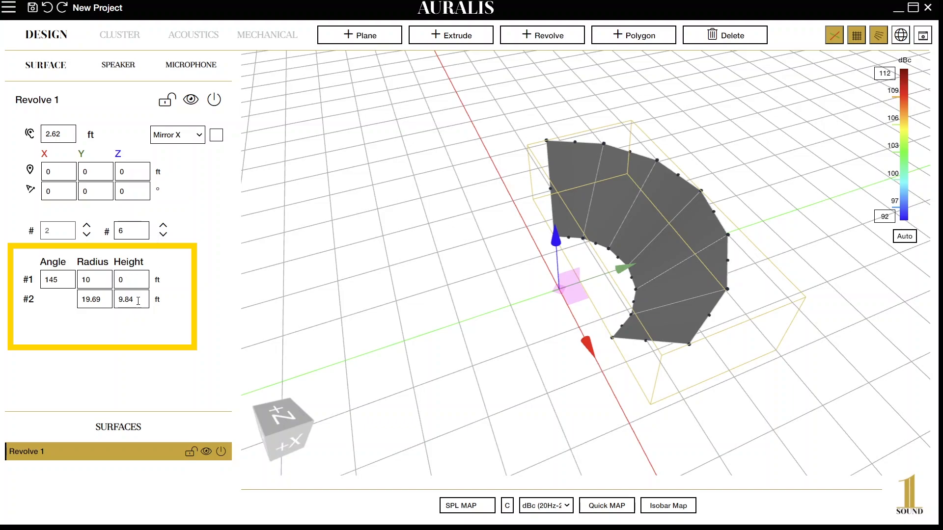
# Set the height of the revolve surface's row #2 to 15 ft and its radius to 45 ft.
pyautogui.click(117, 297)
pyautogui.moveTo(652, 226); pyautogui.dragTo(597, 273)
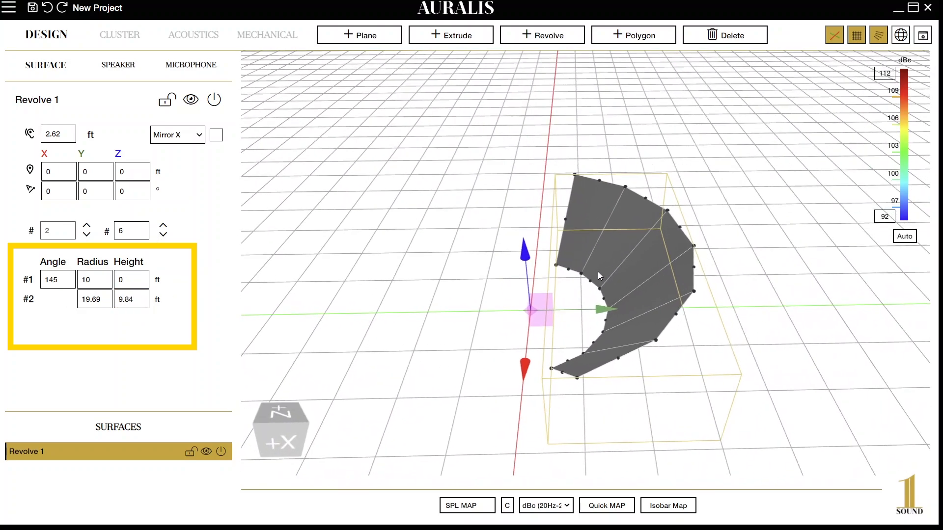
pyautogui.moveTo(141, 298); pyautogui.dragTo(63, 296)
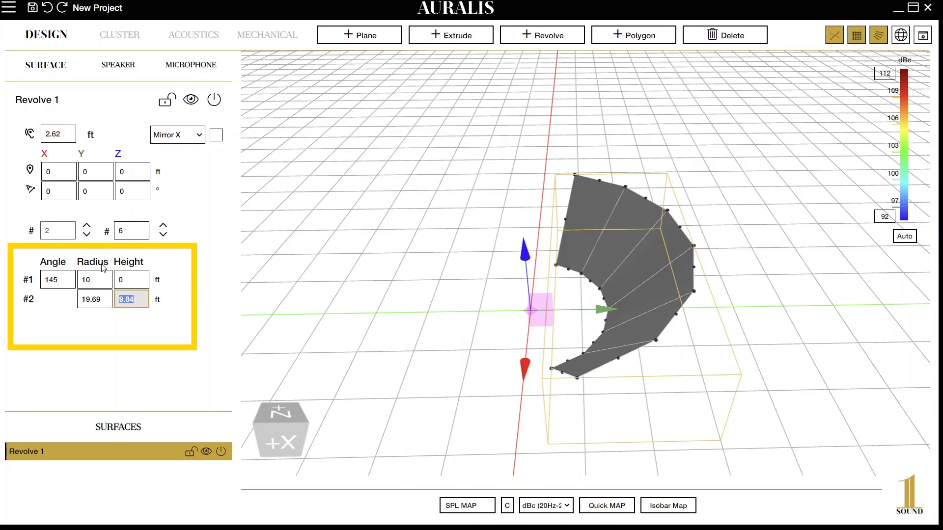
pyautogui.write('15')
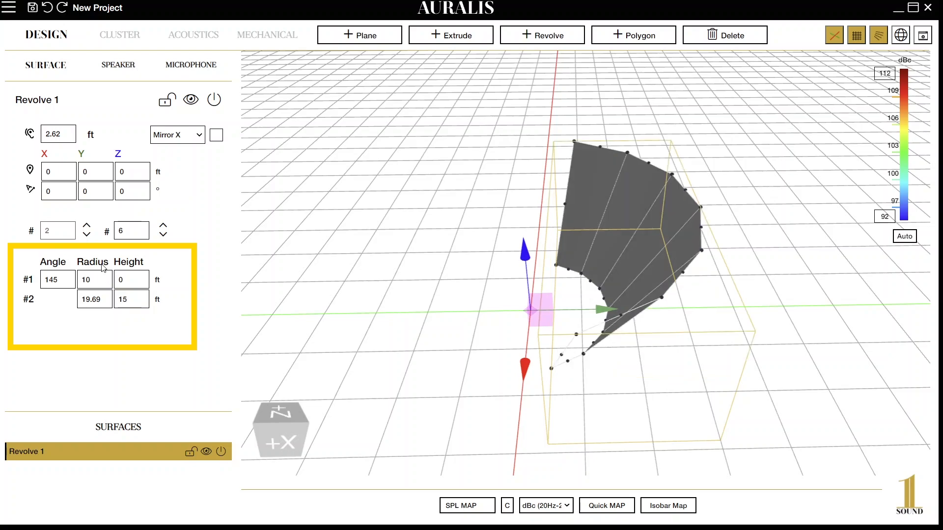
pyautogui.moveTo(144, 301); pyautogui.dragTo(19, 296)
pyautogui.write('45')
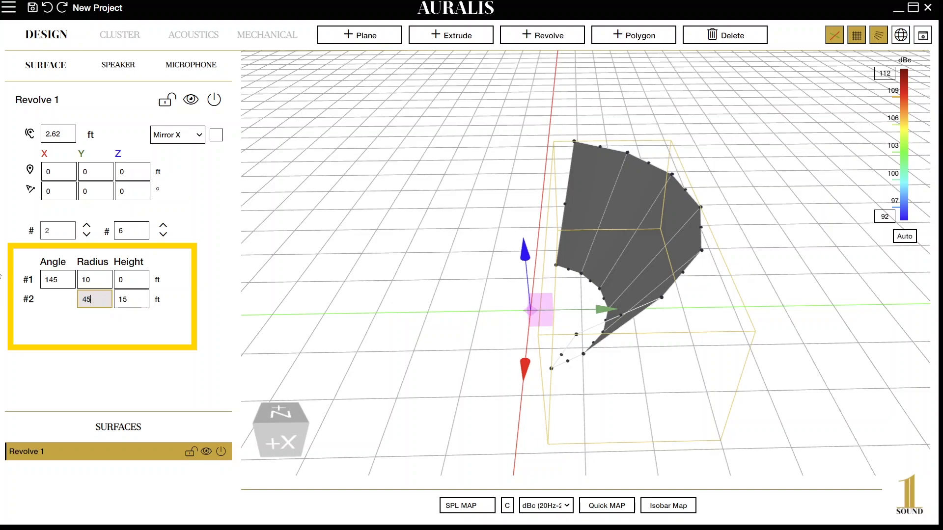
pyautogui.press('Return')
pyautogui.moveTo(349, 224)
pyautogui.mouseDown()
pyautogui.moveTo(902, 282)
pyautogui.moveTo(695, 232)
pyautogui.moveTo(488, 253)
pyautogui.moveTo(502, 211)
pyautogui.moveTo(557, 314)
pyautogui.moveTo(535, 183)
pyautogui.moveTo(545, 264)
pyautogui.mouseUp()
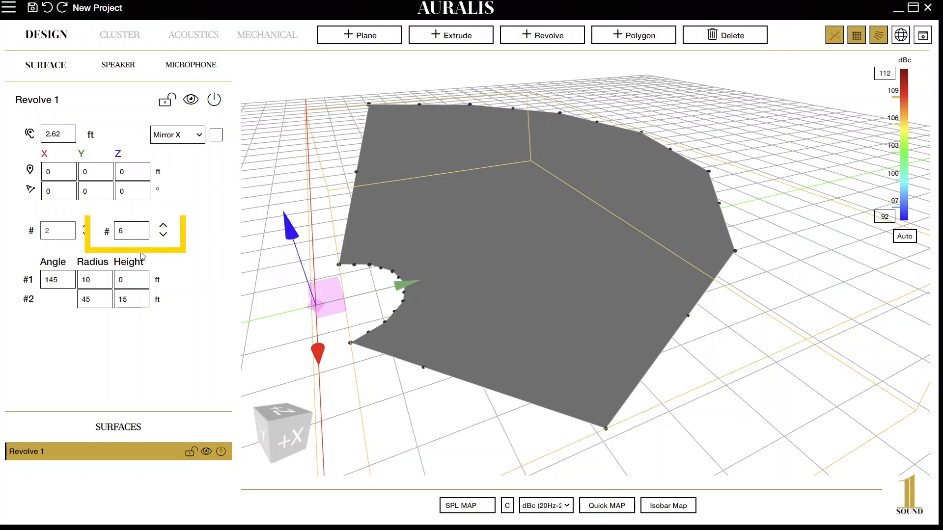
# Try 7 segments on the revolve surface, going back to 6, and increase its number of profile rows to 3.
pyautogui.click(164, 228)
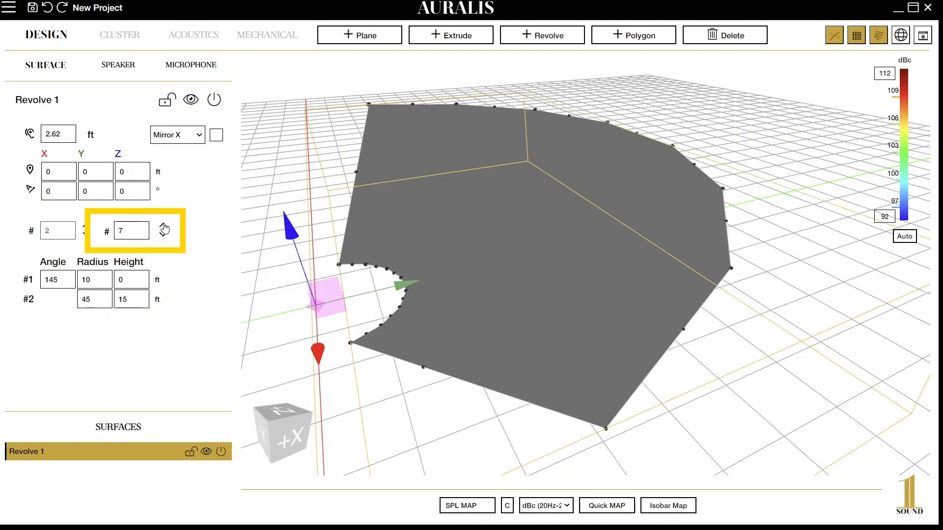
pyautogui.click(162, 236)
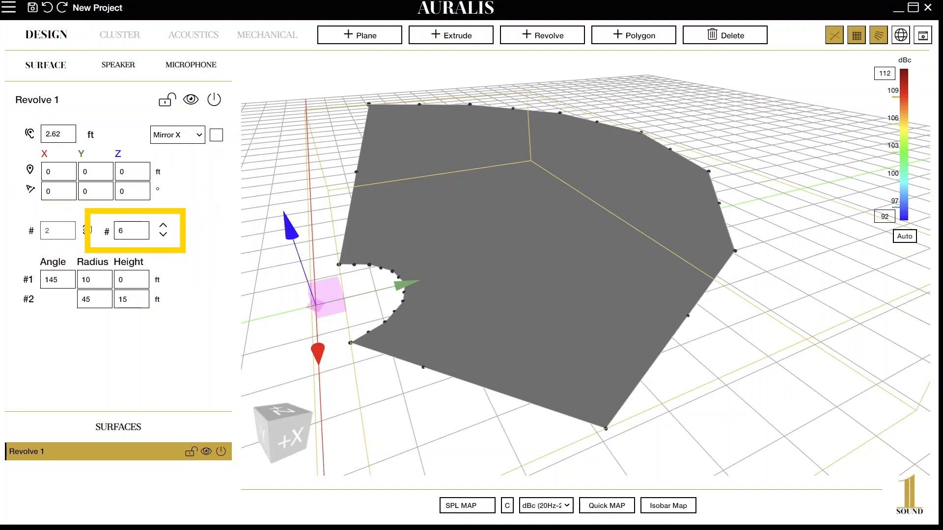
pyautogui.click(87, 227)
pyautogui.moveTo(645, 170); pyautogui.dragTo(621, 147)
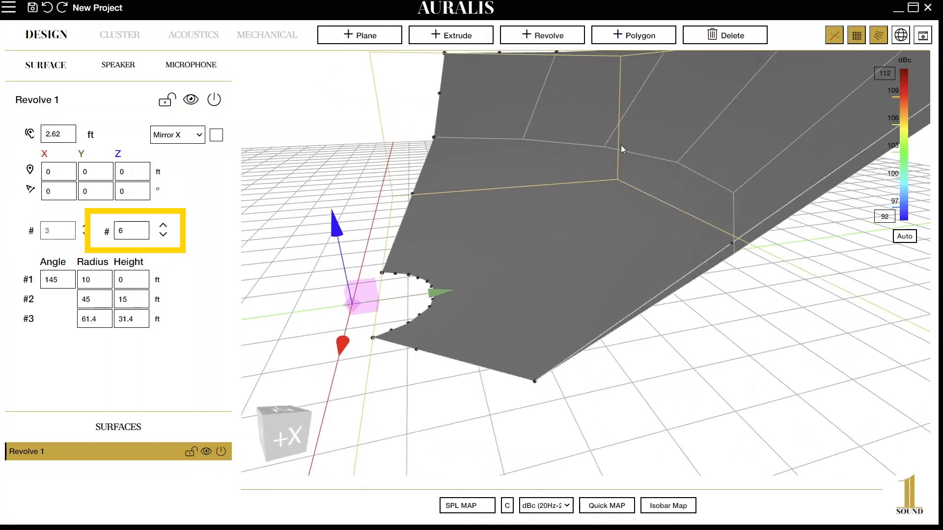
pyautogui.scroll(-3, 620, 149)
pyautogui.moveTo(613, 167); pyautogui.dragTo(530, 277, button='right')
pyautogui.scroll(-4, 533, 276)
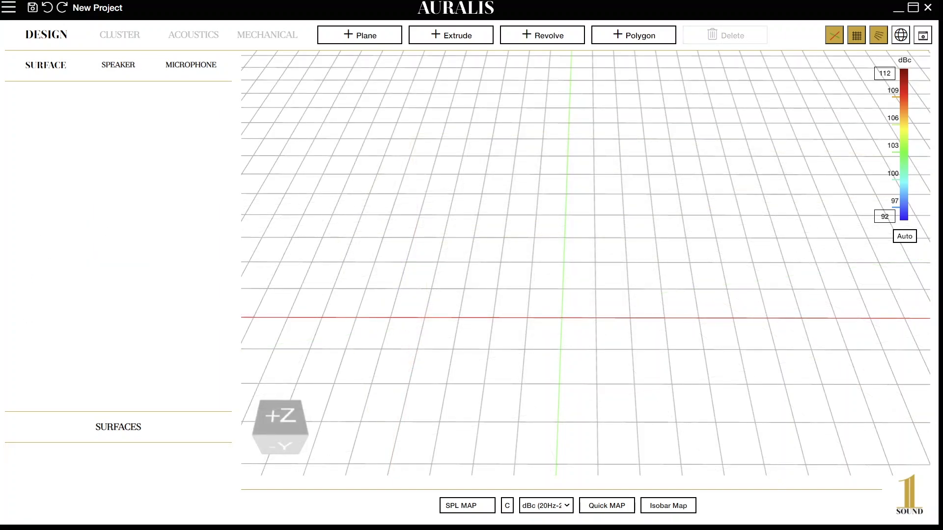
# Import the restaurant floor plan as an image into the empty scene.
pyautogui.click(9, 7)
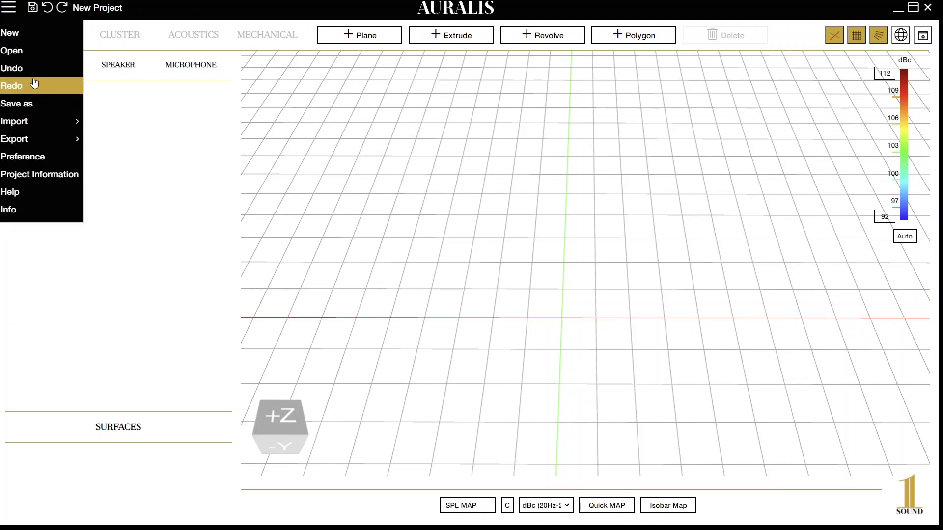
pyautogui.moveTo(62, 122)
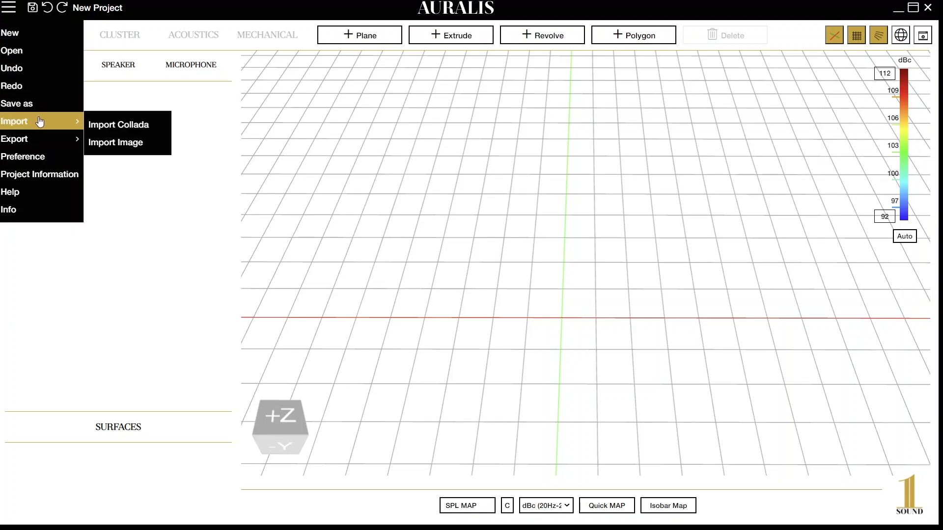
pyautogui.click(124, 146)
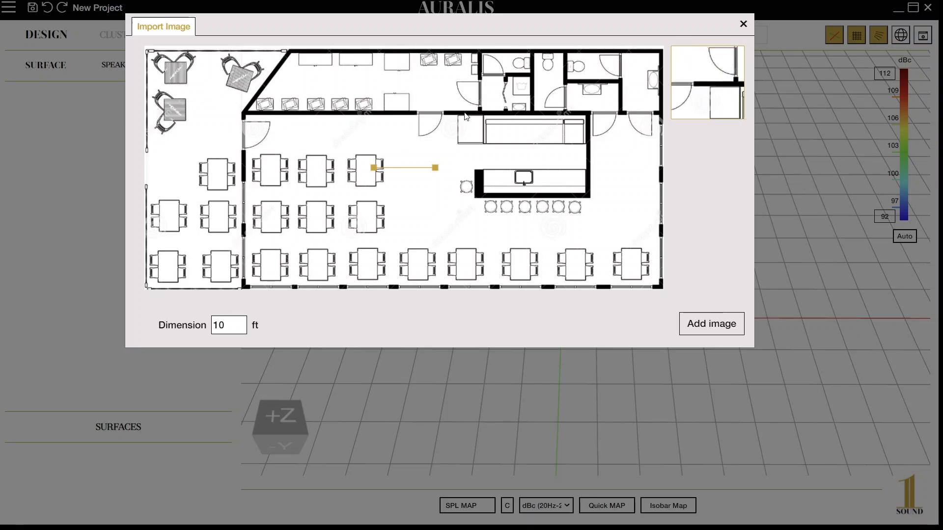
# Calibrate the floor plan's scale by spanning the reference line across the door opening in the middle wall, with a dimension of 3 ft.
pyautogui.moveTo(374, 168); pyautogui.dragTo(419, 114)
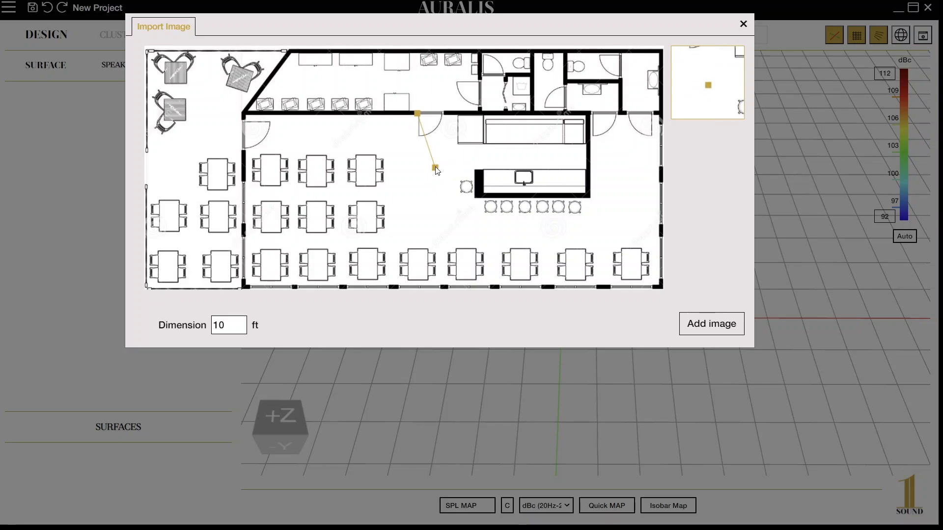
pyautogui.moveTo(435, 168); pyautogui.dragTo(444, 115)
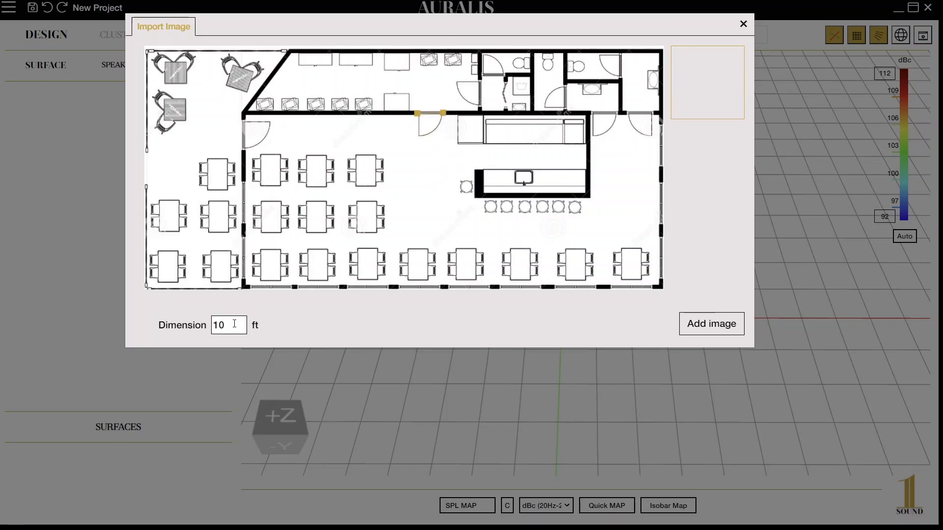
pyautogui.moveTo(234, 324); pyautogui.dragTo(81, 311)
pyautogui.write('3')
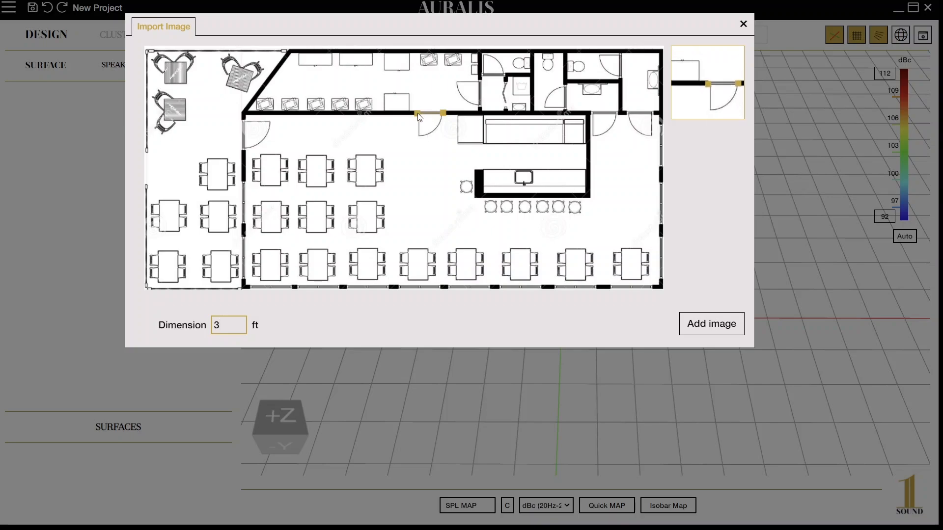
# Add the calibrated floor plan image to the scene and view the whole map from above.
pyautogui.click(710, 324)
pyautogui.scroll(-5, 584, 243)
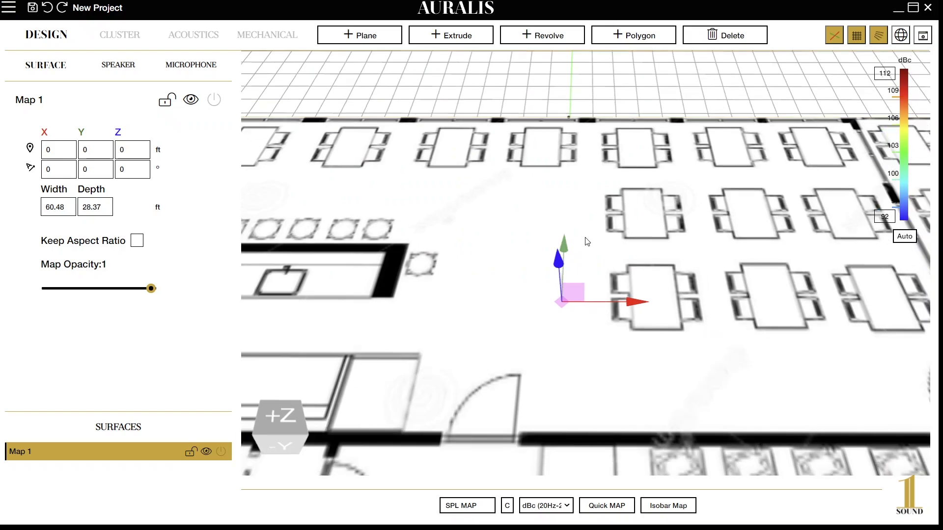
pyautogui.scroll(-6, 580, 253)
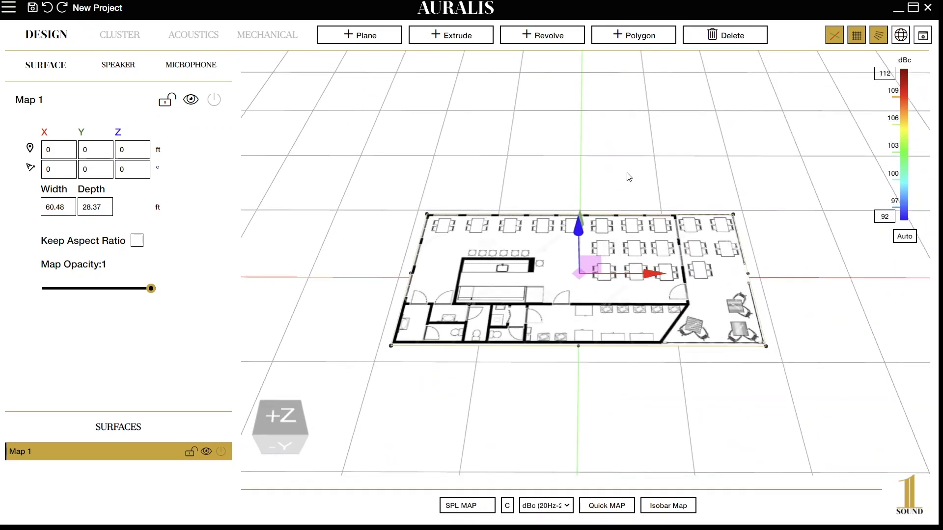
pyautogui.moveTo(628, 174); pyautogui.dragTo(643, 289)
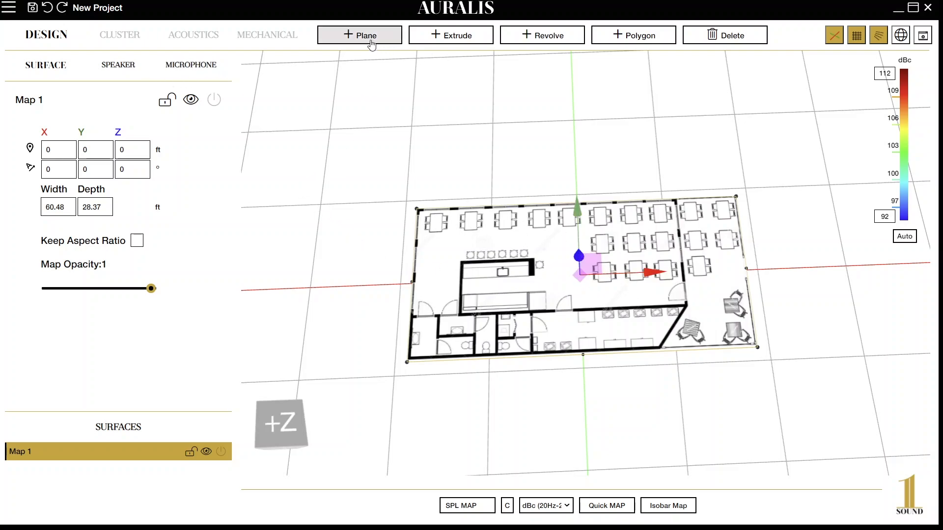
# Add a plane surface and set its width to 60.48 ft, copied from the floor plan map's width.
pyautogui.click(369, 40)
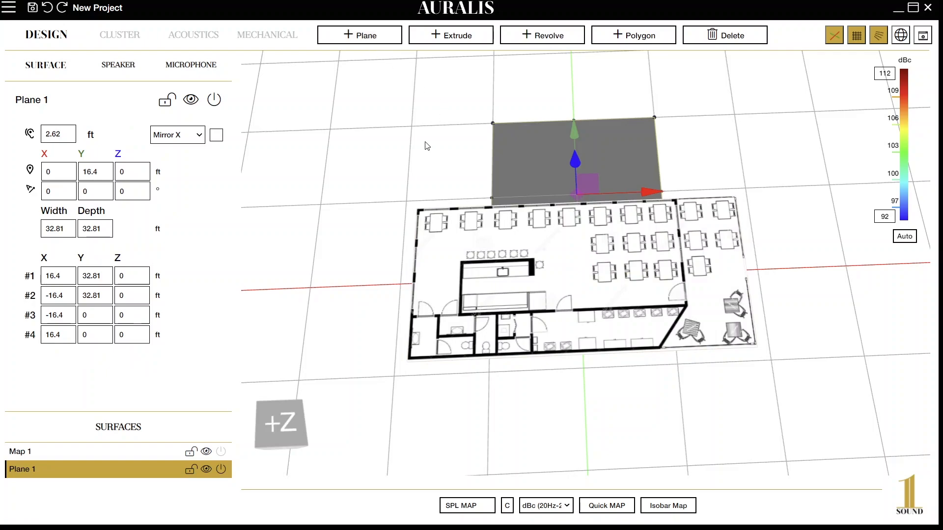
pyautogui.click(64, 457)
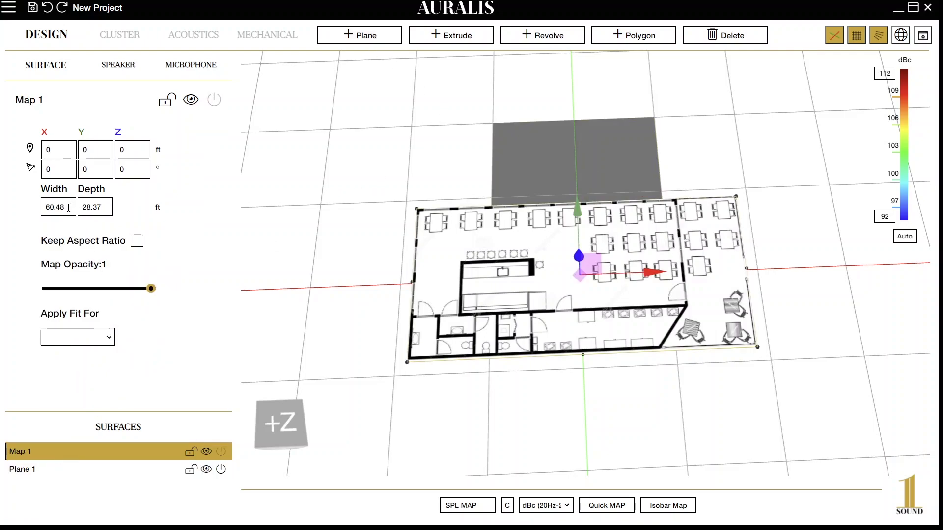
pyautogui.click(69, 206)
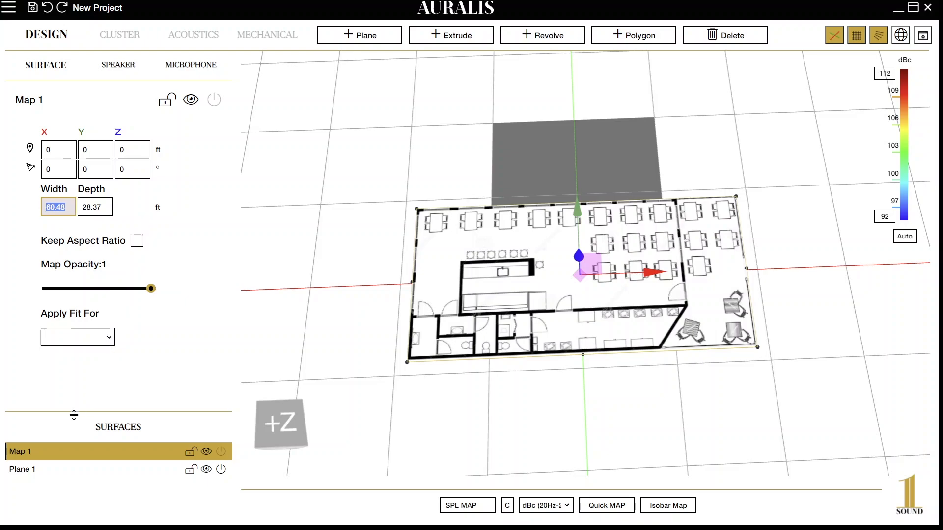
pyautogui.click(54, 470)
pyautogui.click(69, 227)
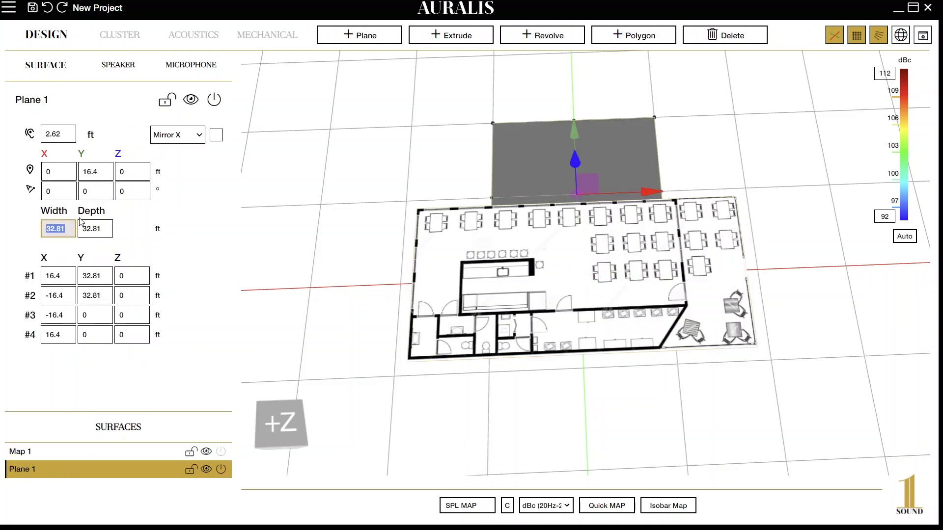
# Set the plane's depth to 28.37 ft, copied from the floor plan map, and its Y position to 0 ft.
pyautogui.click(66, 451)
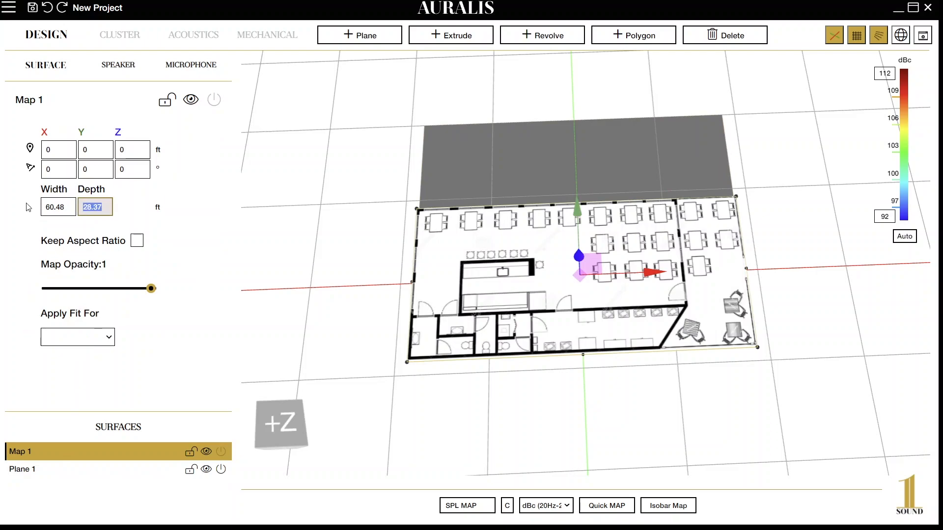
pyautogui.click(70, 468)
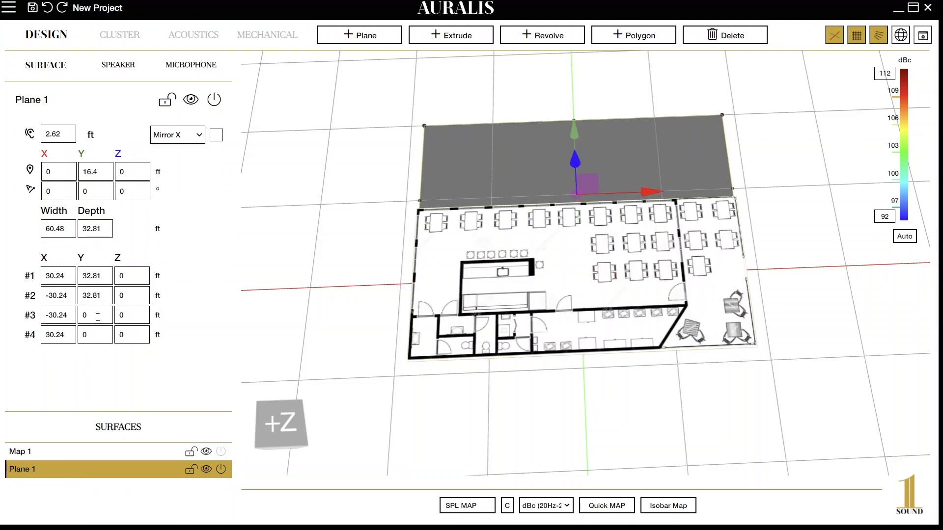
pyautogui.click(107, 230)
pyautogui.write('28.37')
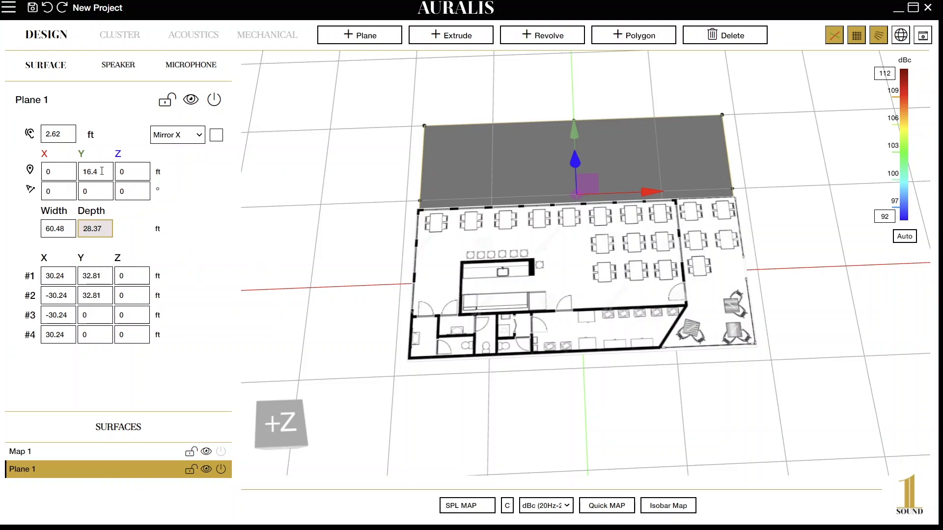
pyautogui.moveTo(83, 172); pyautogui.dragTo(273, 174)
pyautogui.write('0')
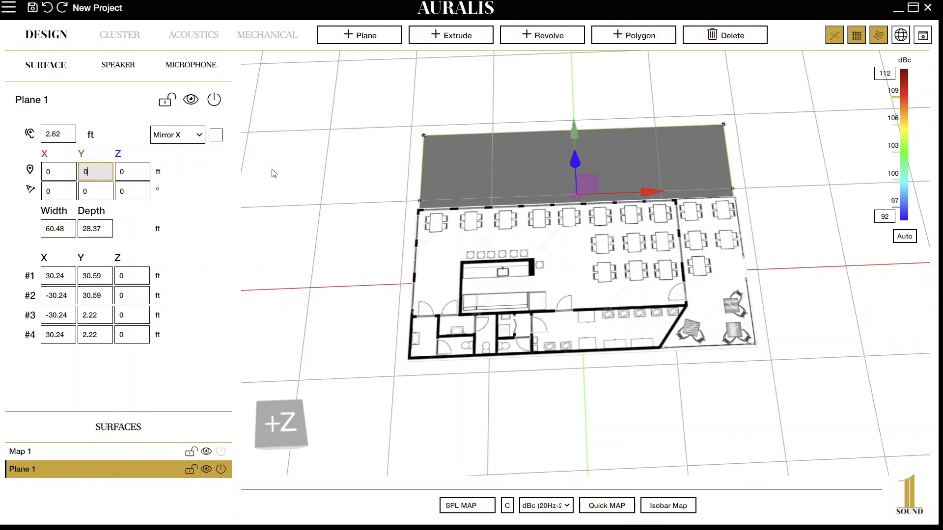
pyautogui.press('Return')
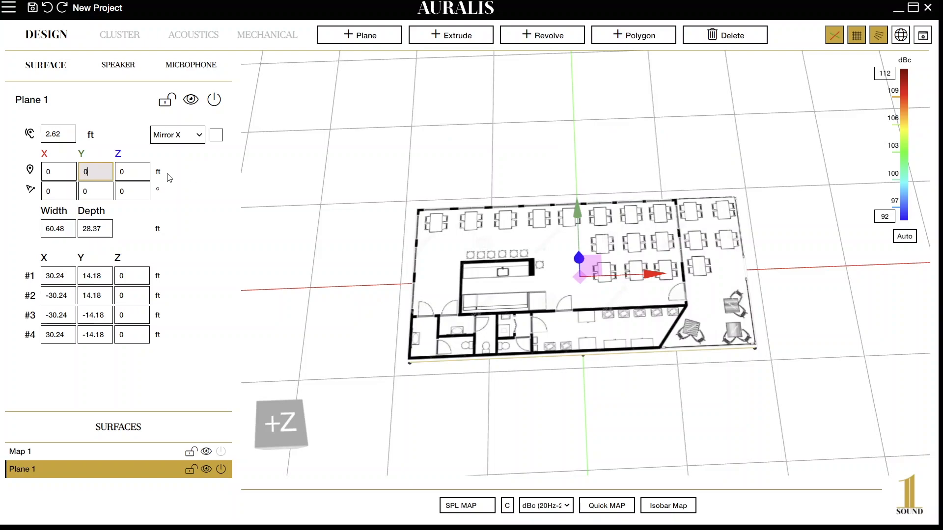
# Lower the floor plan map's opacity to 0.5 so the plane shows through it.
pyautogui.click(60, 454)
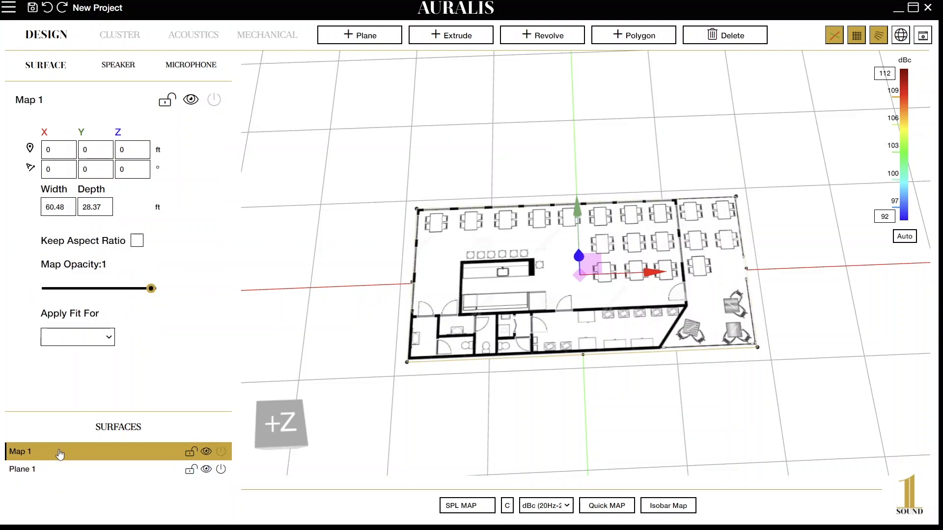
pyautogui.moveTo(151, 292)
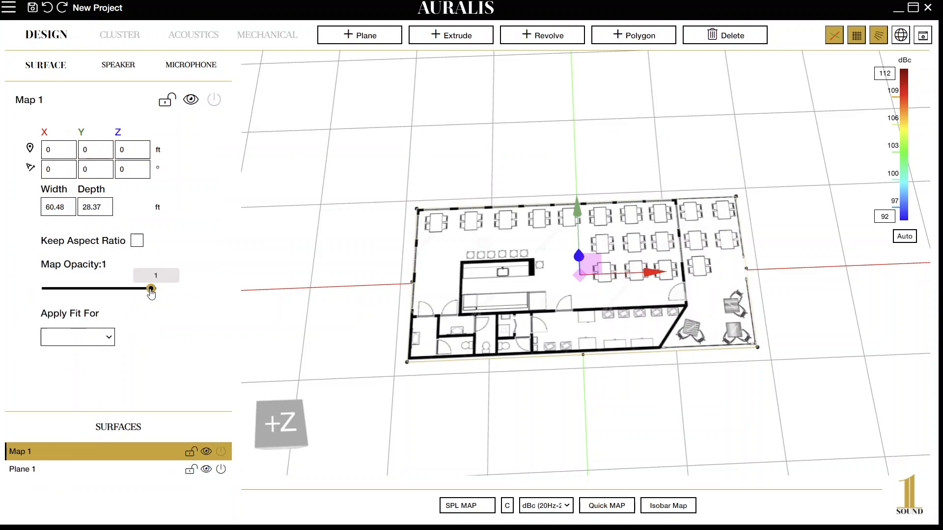
pyautogui.moveTo(152, 290); pyautogui.dragTo(93, 290)
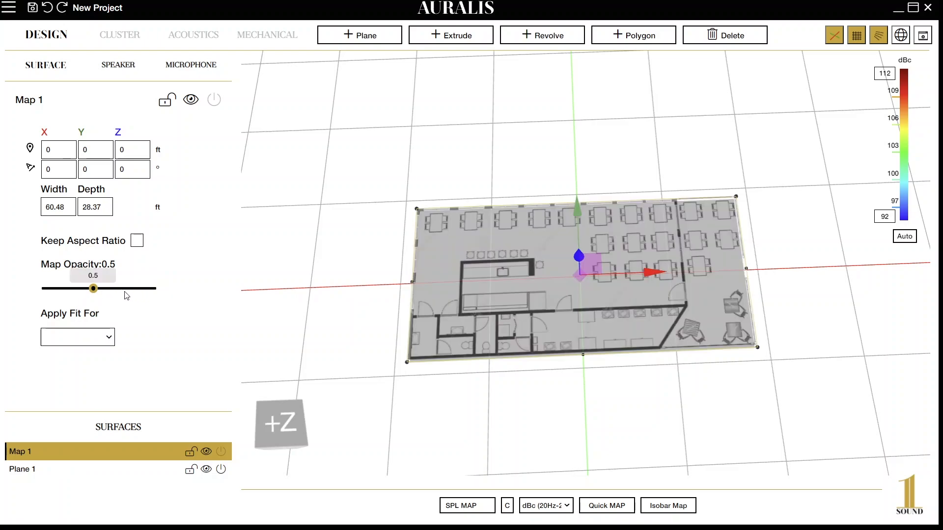
pyautogui.moveTo(93, 290)
pyautogui.mouseDown()
pyautogui.moveTo(70, 290)
pyautogui.moveTo(93, 290)
pyautogui.mouseUp()
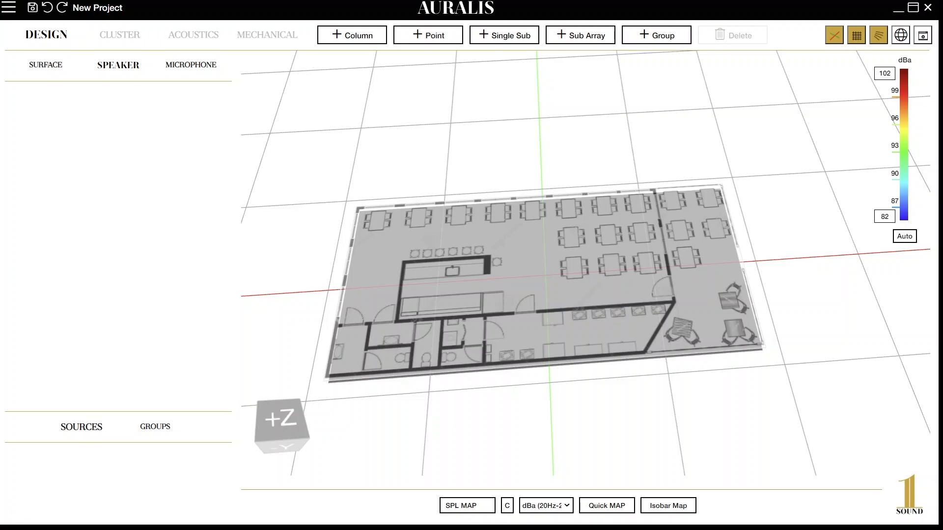
# Add a point source speaker to the scene and rename it C6 1.
pyautogui.moveTo(620, 245); pyautogui.dragTo(620, 264)
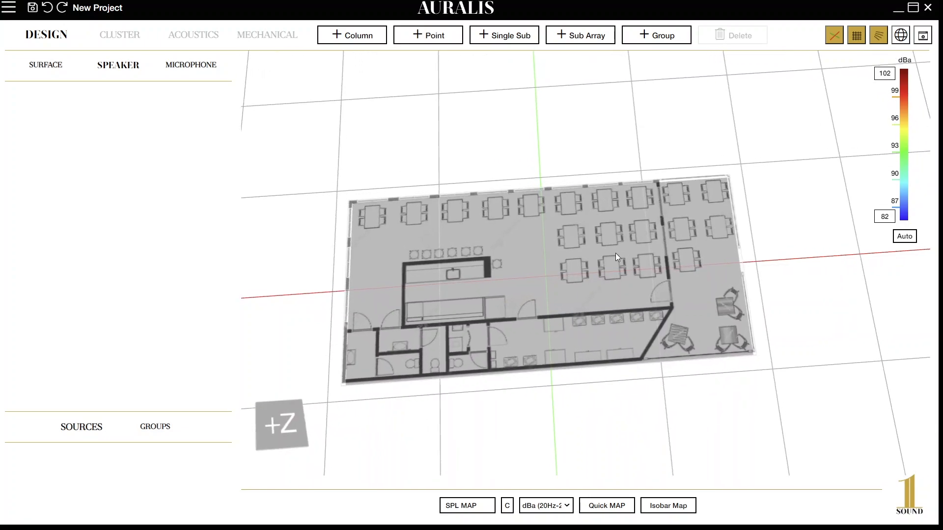
pyautogui.scroll(3, 617, 256)
pyautogui.moveTo(658, 201); pyautogui.dragTo(633, 230, button='right')
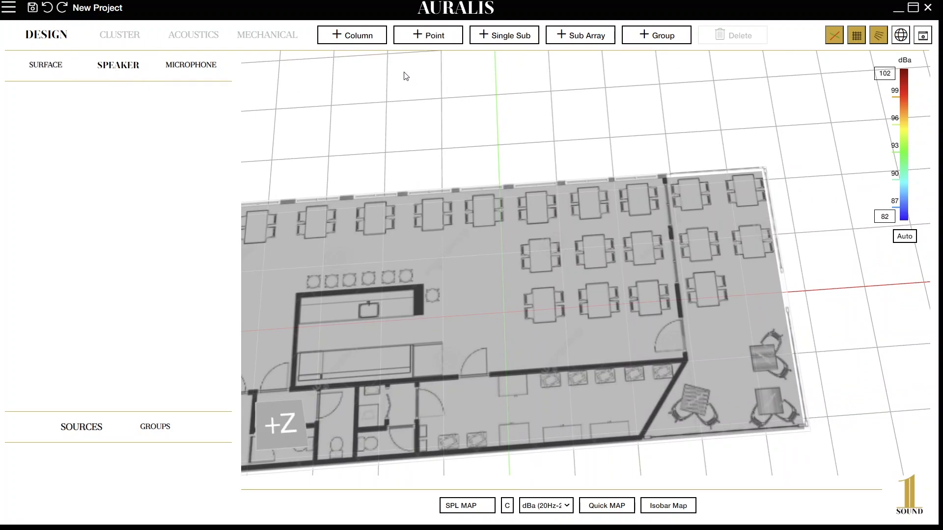
pyautogui.moveTo(529, 199); pyautogui.dragTo(509, 153)
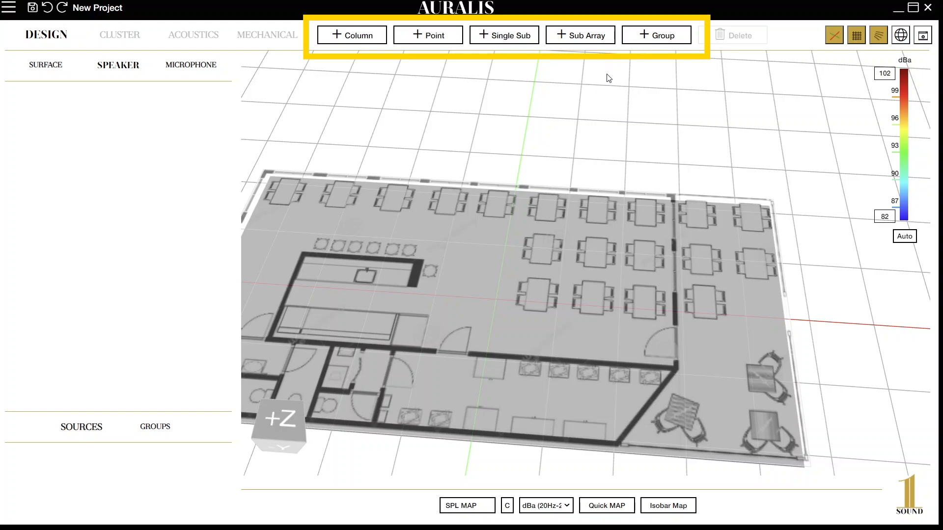
pyautogui.moveTo(610, 147); pyautogui.dragTo(617, 199)
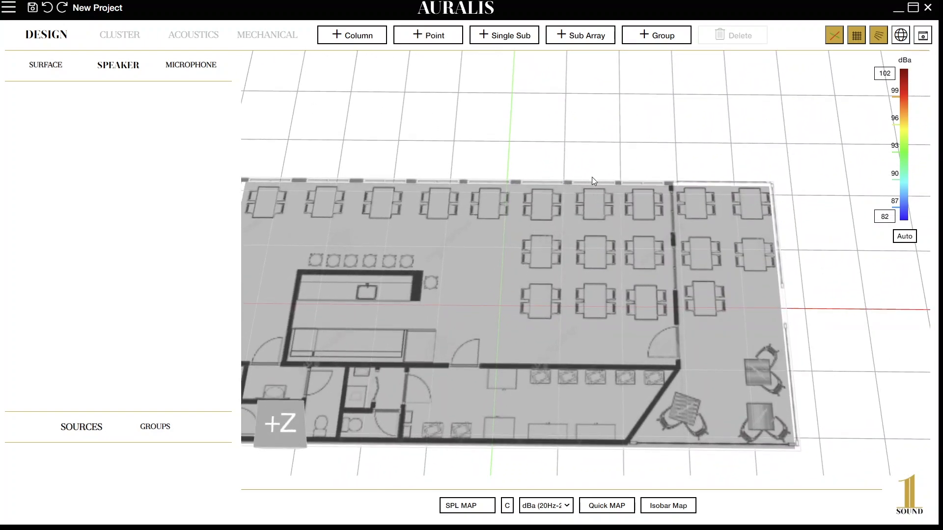
pyautogui.click(436, 39)
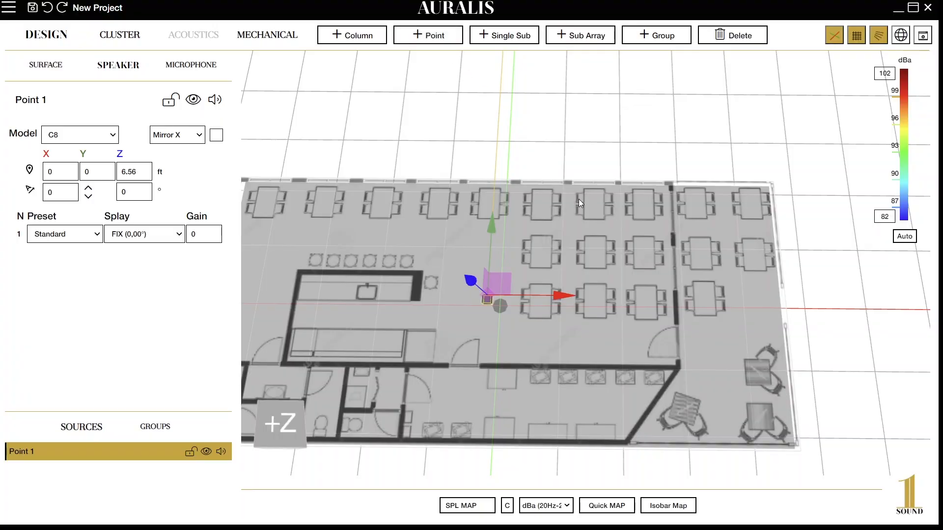
pyautogui.moveTo(590, 202); pyautogui.dragTo(478, 154)
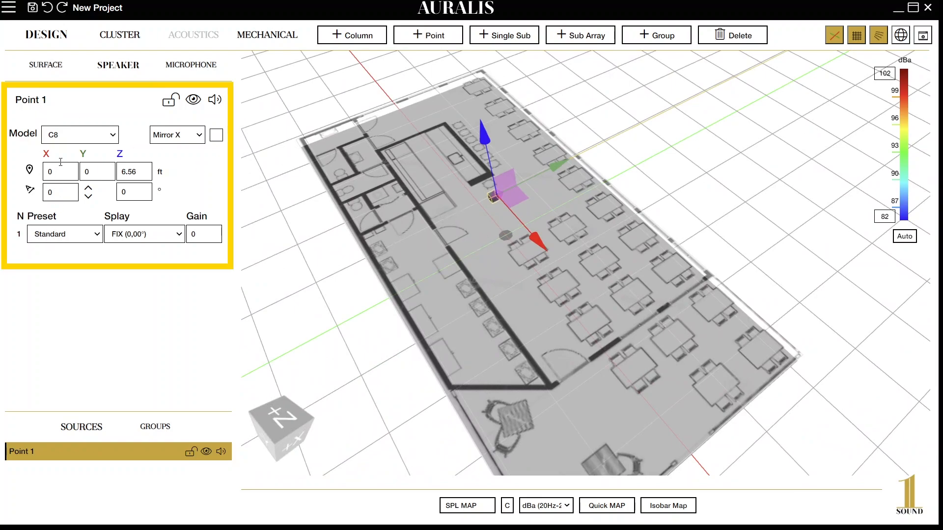
pyautogui.doubleClick(78, 99)
pyautogui.write('C6')
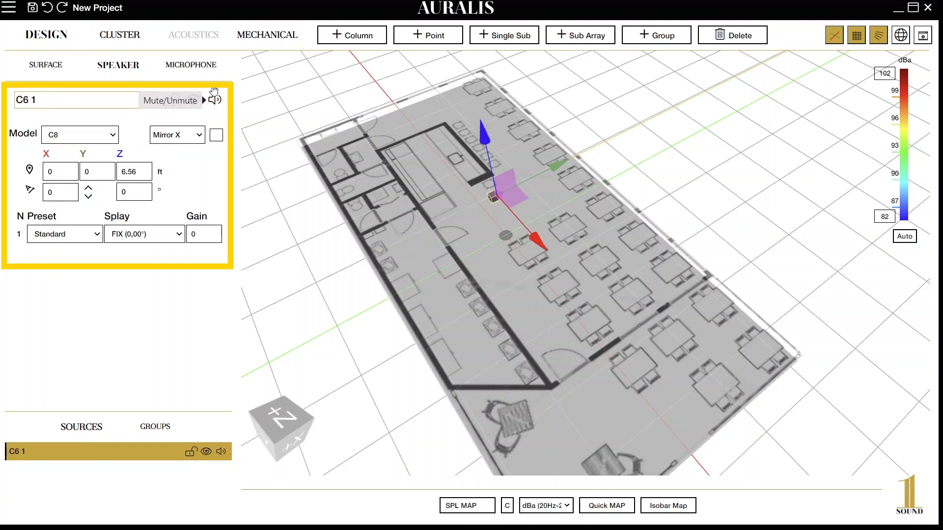
# Set the speaker's model to C6 and move it to the windowed long wall at about X 3.21 ft, Y 13.49 ft.
pyautogui.click(98, 140)
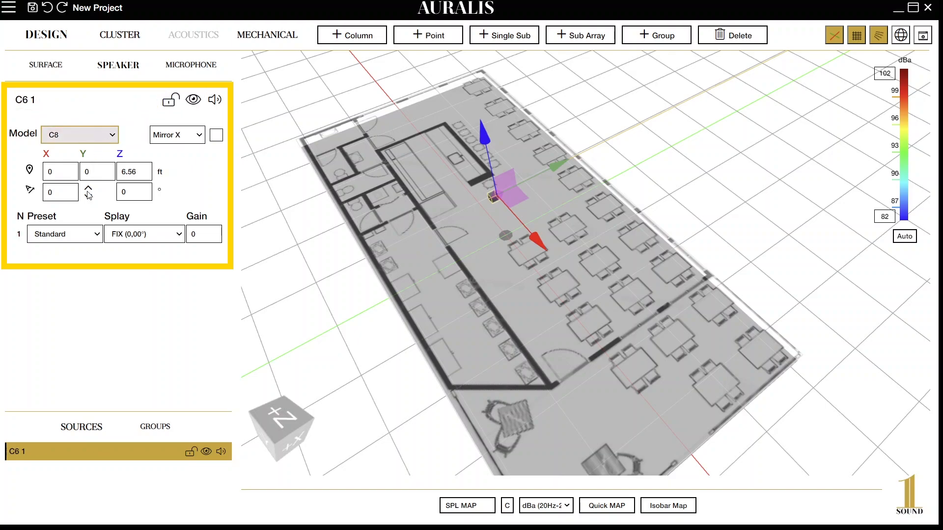
pyautogui.click(87, 192)
pyautogui.moveTo(520, 200); pyautogui.dragTo(640, 164)
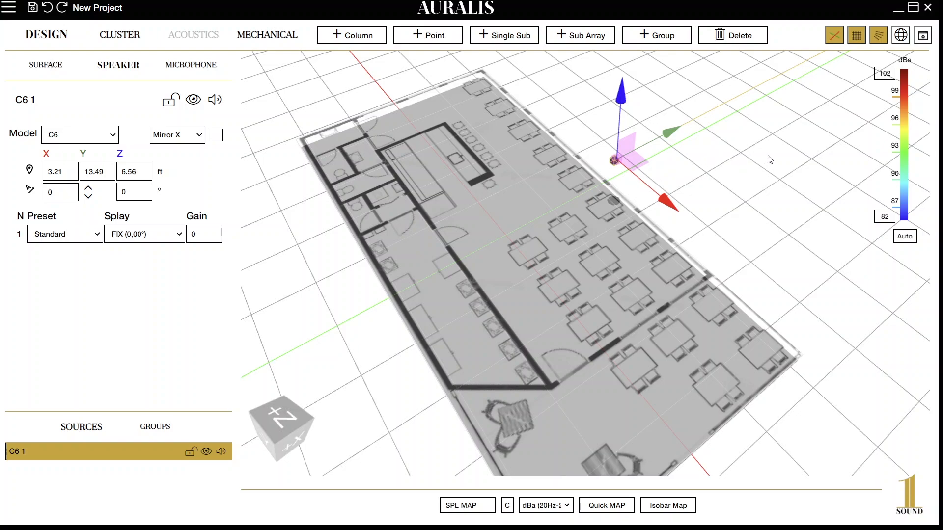
# Review the grid and object snapping options in the workspace preferences.
pyautogui.click(9, 7)
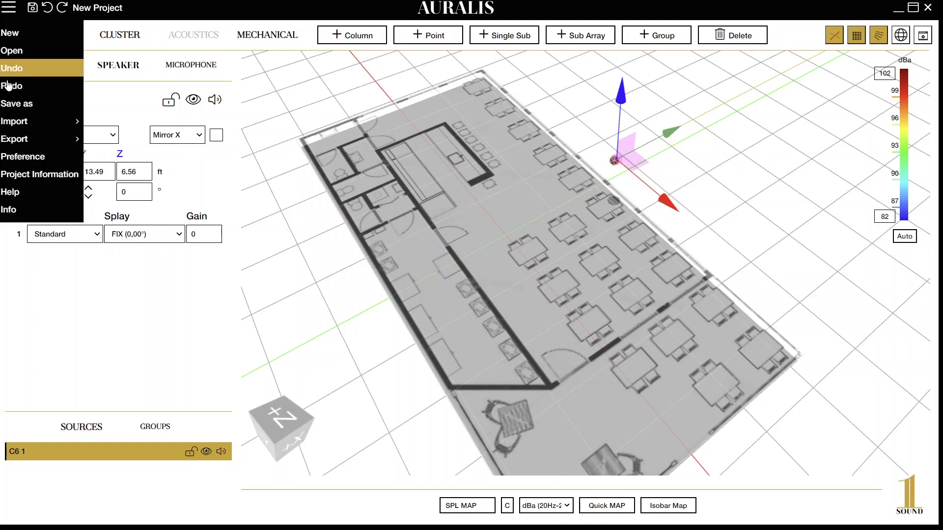
pyautogui.click(24, 158)
pyautogui.click(445, 26)
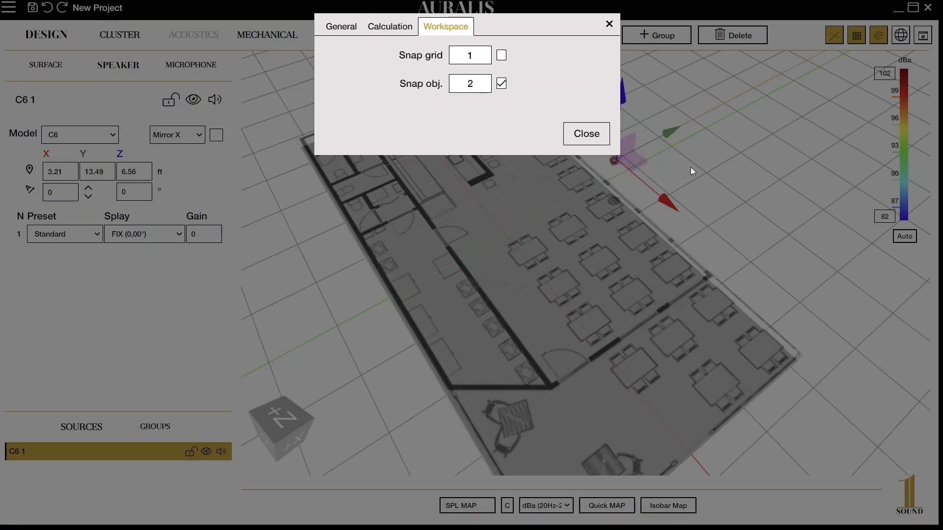
pyautogui.click(590, 140)
# Rotate the speaker horizontally to 180° so it faces the room, and set its height to 8 ft.
pyautogui.moveTo(759, 169); pyautogui.dragTo(493, 49)
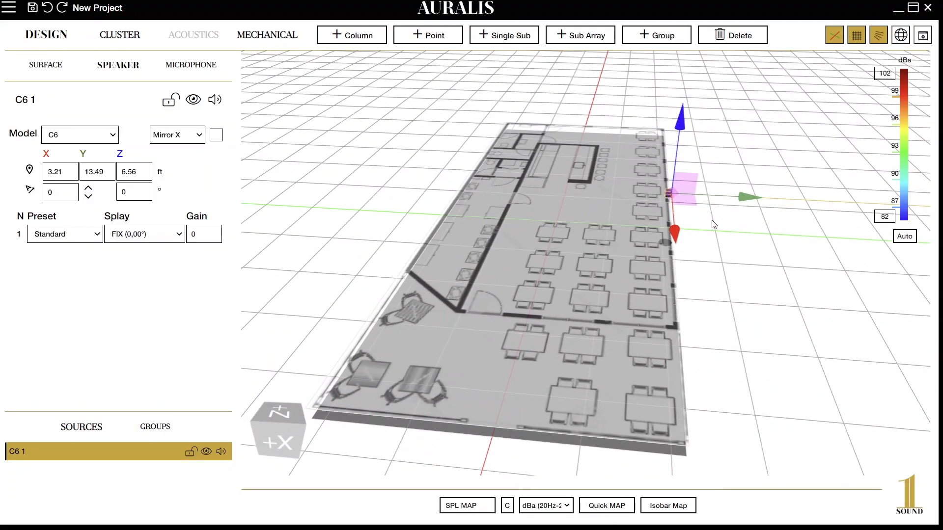
pyautogui.moveTo(712, 220); pyautogui.dragTo(609, 387, button='right')
pyautogui.moveTo(623, 219); pyautogui.dragTo(645, 287)
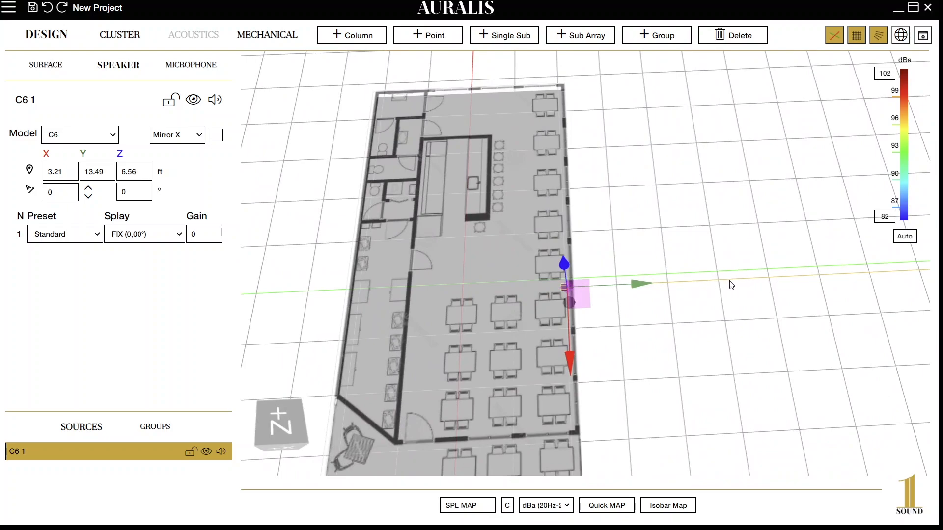
pyautogui.click(133, 191)
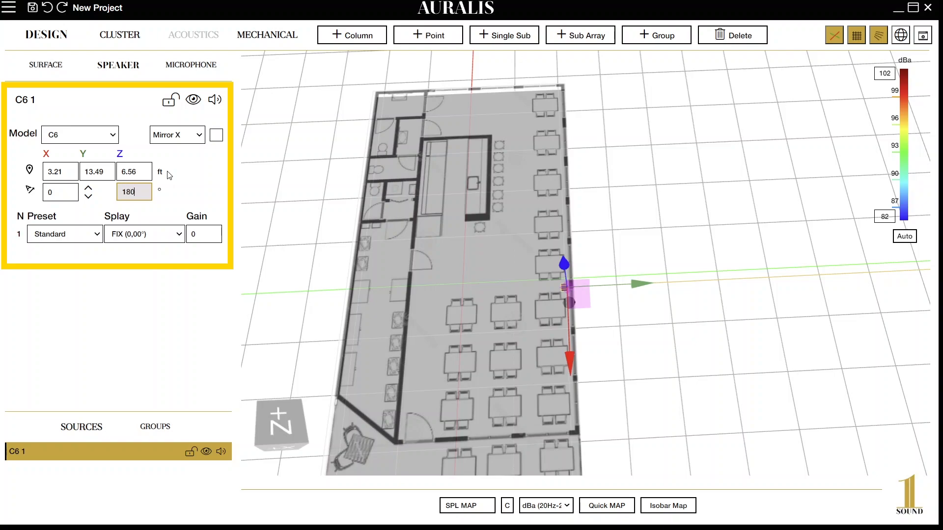
pyautogui.press('Return')
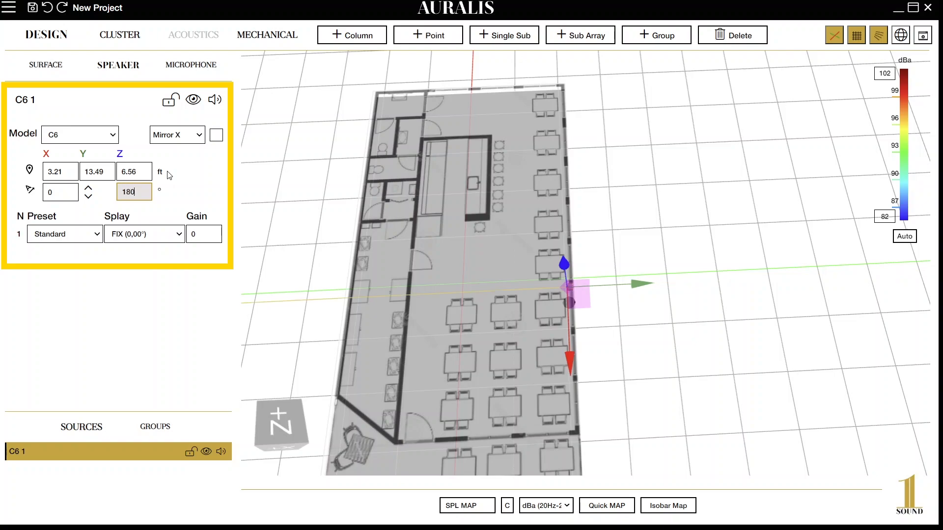
pyautogui.click(145, 173)
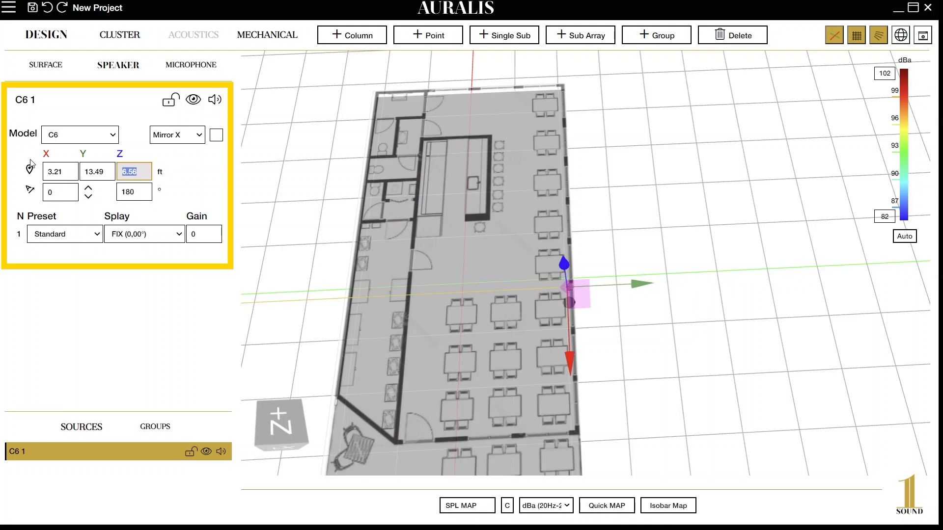
pyautogui.write('8')
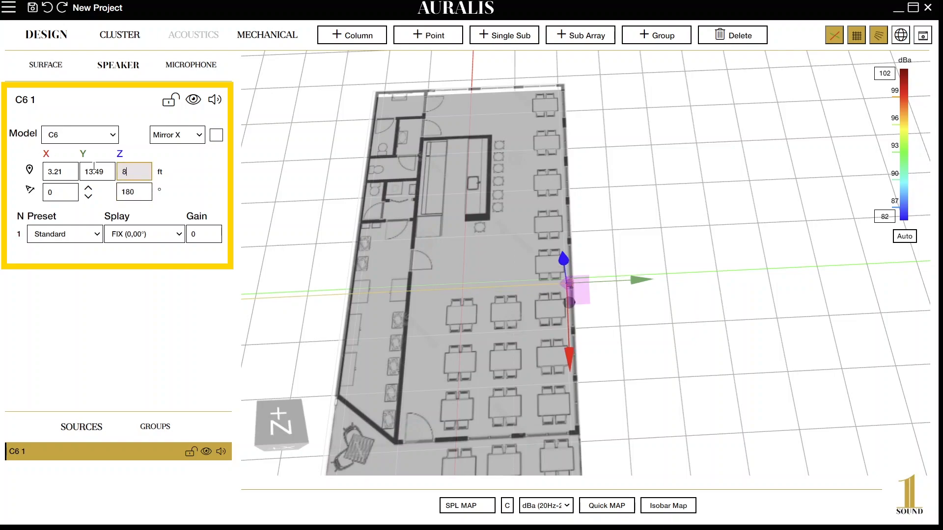
pyautogui.moveTo(597, 310); pyautogui.dragTo(607, 181)
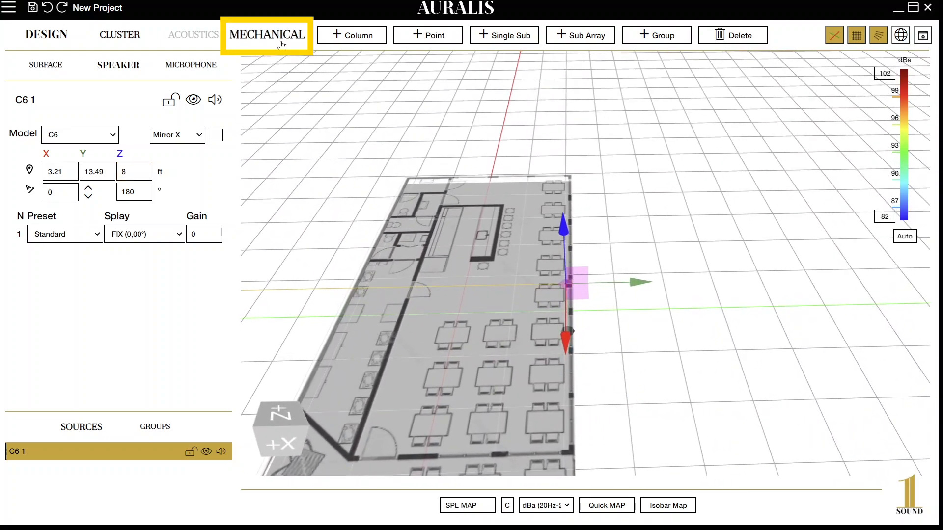
# Examine the speaker's dimensions and load in the mechanical view, and reselect the speaker in the design view.
pyautogui.click(282, 46)
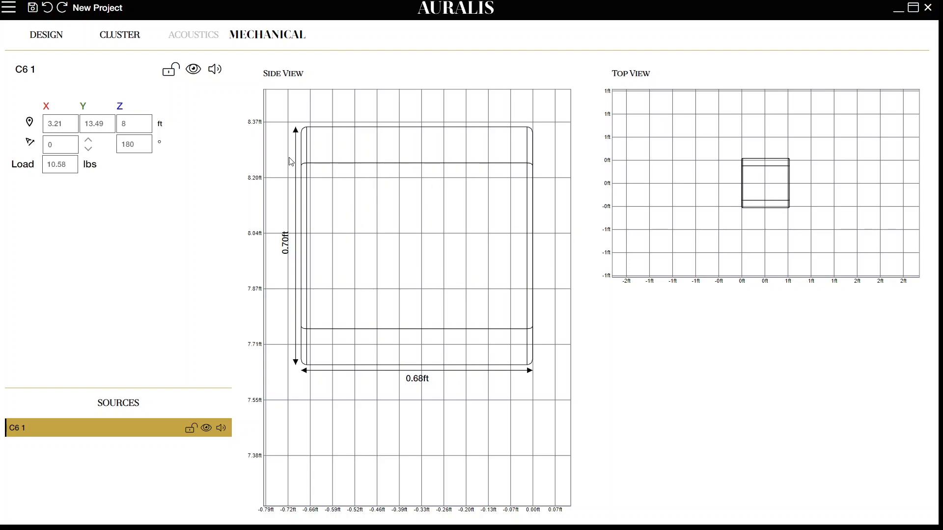
pyautogui.click(46, 34)
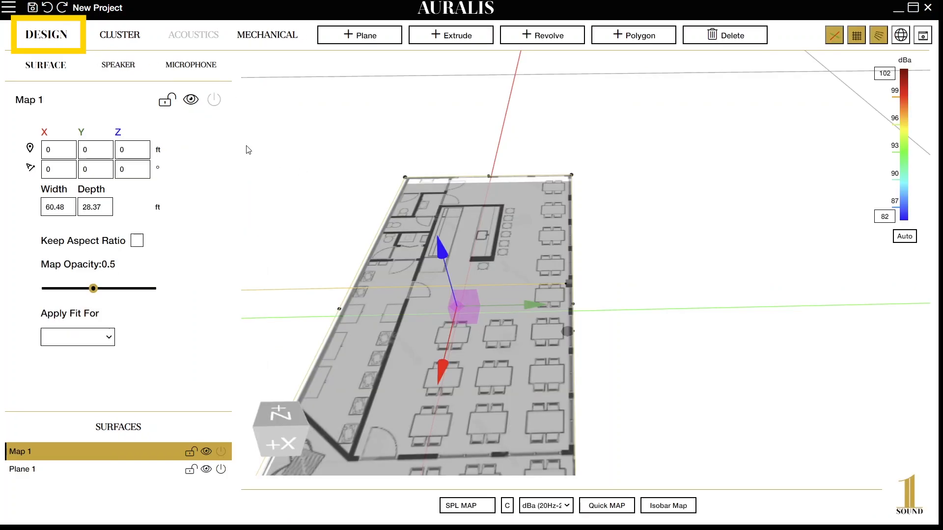
pyautogui.click(569, 285)
pyautogui.click(570, 281)
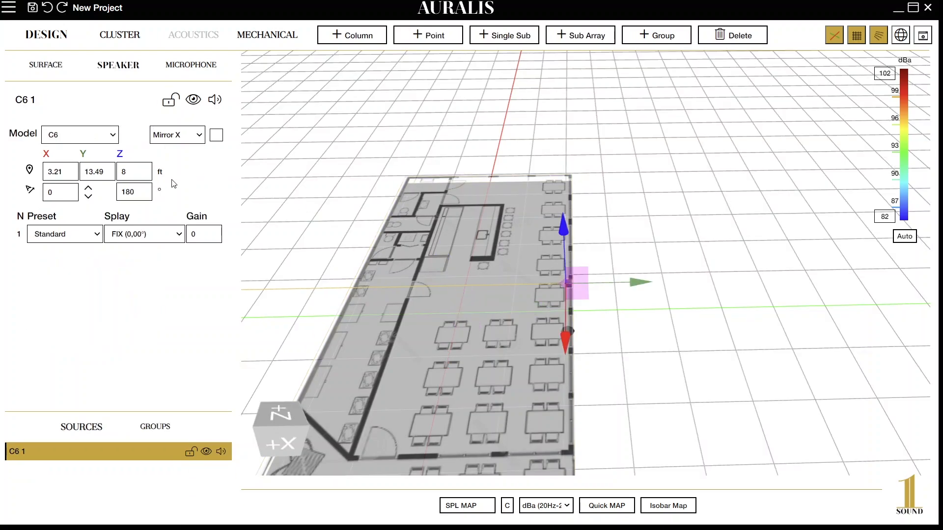
# Try small changes to the speaker's horizontal rotation angle.
pyautogui.click(136, 195)
pyautogui.moveTo(500, 208); pyautogui.dragTo(729, 261)
pyautogui.moveTo(478, 186); pyautogui.dragTo(660, 174)
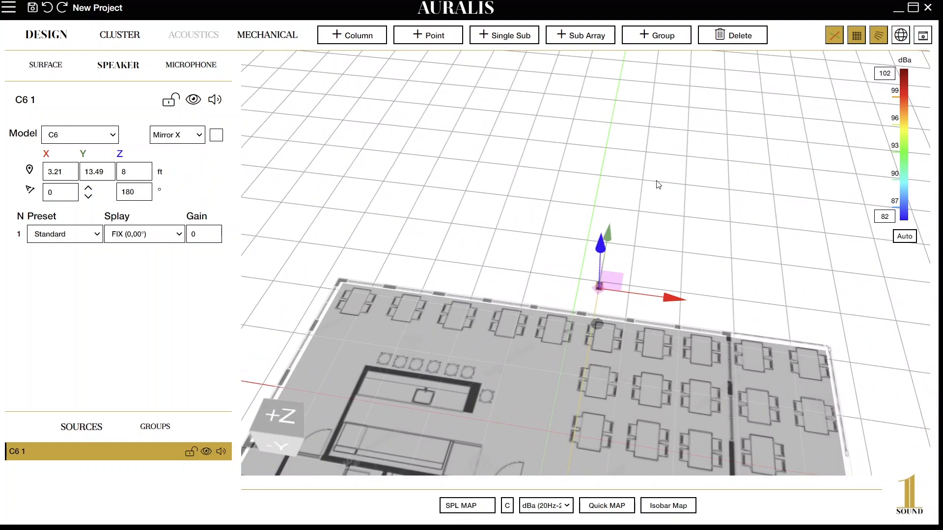
pyautogui.click(138, 188)
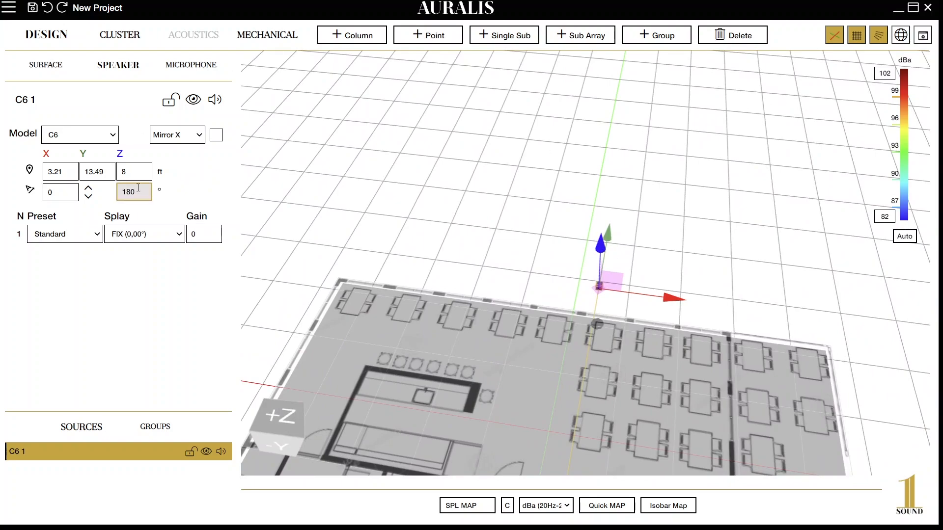
pyautogui.press('BackSpace')
pyautogui.write('5')
pyautogui.press('Up')
pyautogui.press('Up')
pyautogui.press('Up')
pyautogui.press('Up')
pyautogui.moveTo(526, 181); pyautogui.dragTo(531, 193)
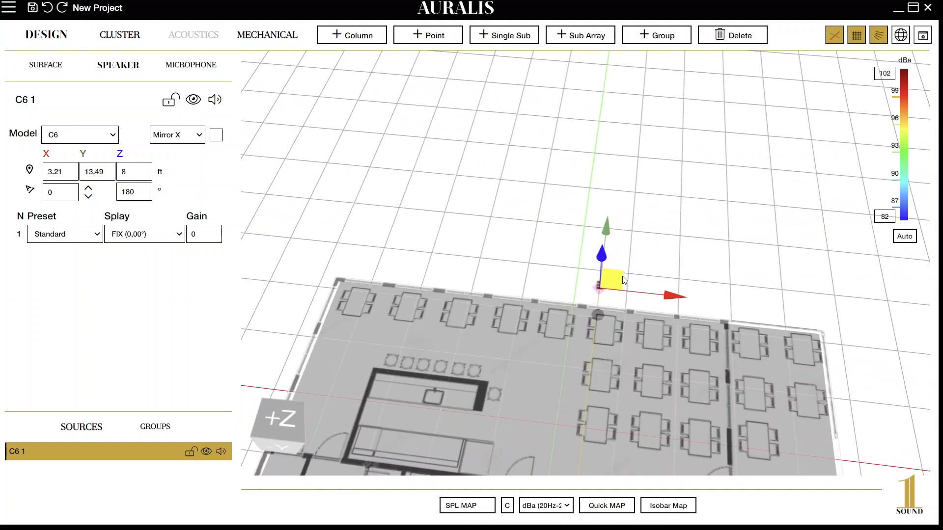
# Slide the speaker along the wall to about X 4.23 ft, Y 13.46 ft and check it from the side.
pyautogui.moveTo(624, 280); pyautogui.dragTo(635, 280)
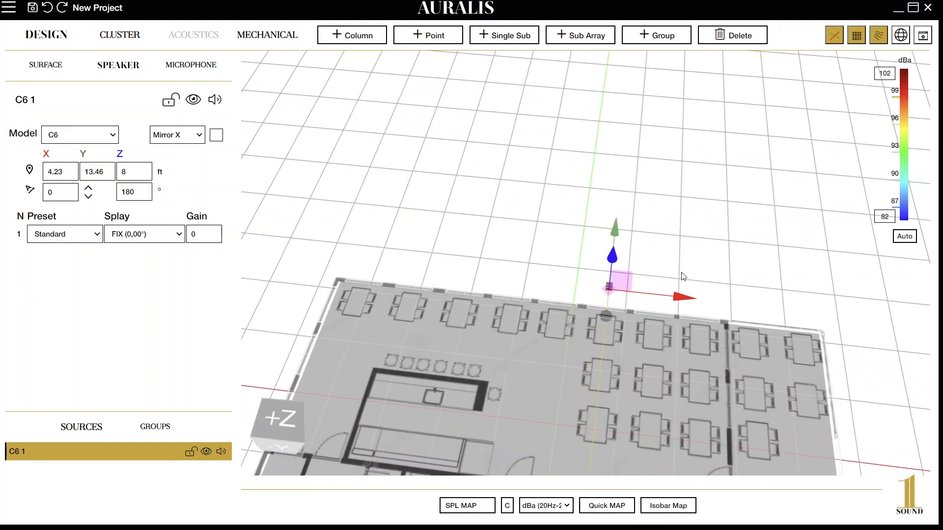
pyautogui.moveTo(688, 257); pyautogui.dragTo(660, 195)
pyautogui.moveTo(741, 305); pyautogui.dragTo(637, 225)
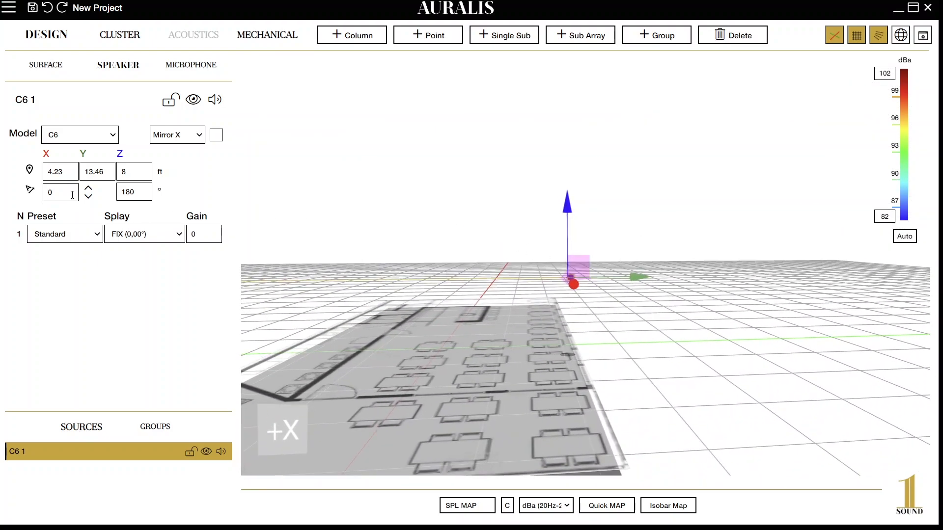
# Tilt the C6 speaker down toward the tables, trying a vertical angle of -35° before settling on -40°.
pyautogui.moveTo(630, 193); pyautogui.dragTo(625, 221)
pyautogui.moveTo(60, 193); pyautogui.dragTo(17, 177)
pyautogui.write('-35')
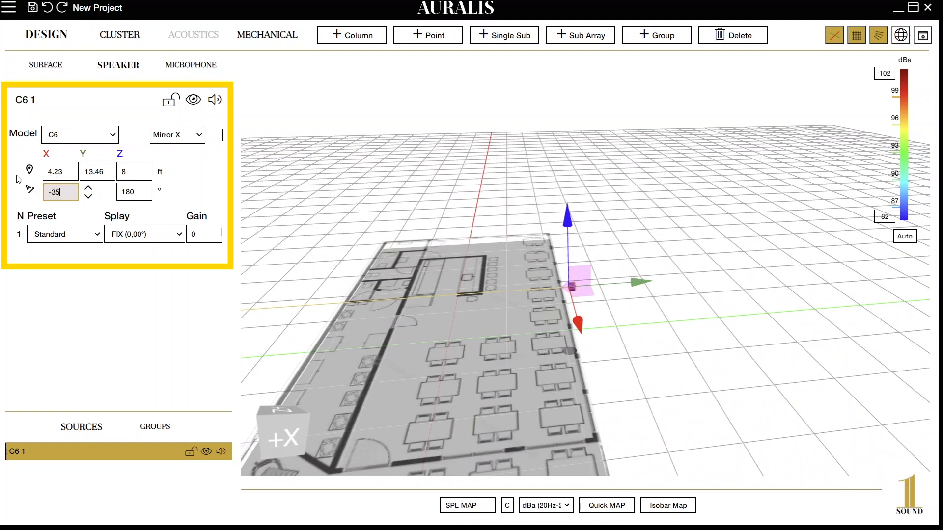
pyautogui.press('Return')
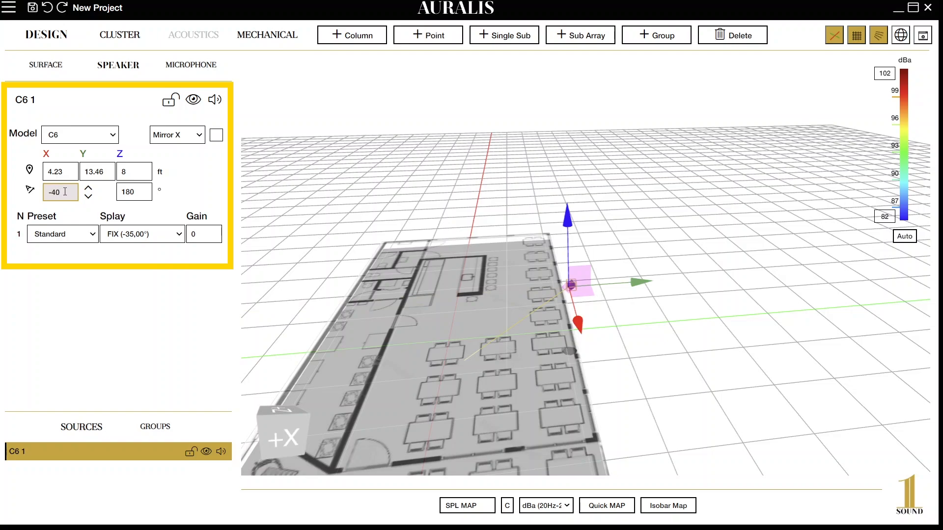
pyautogui.press('Return')
pyautogui.click(72, 234)
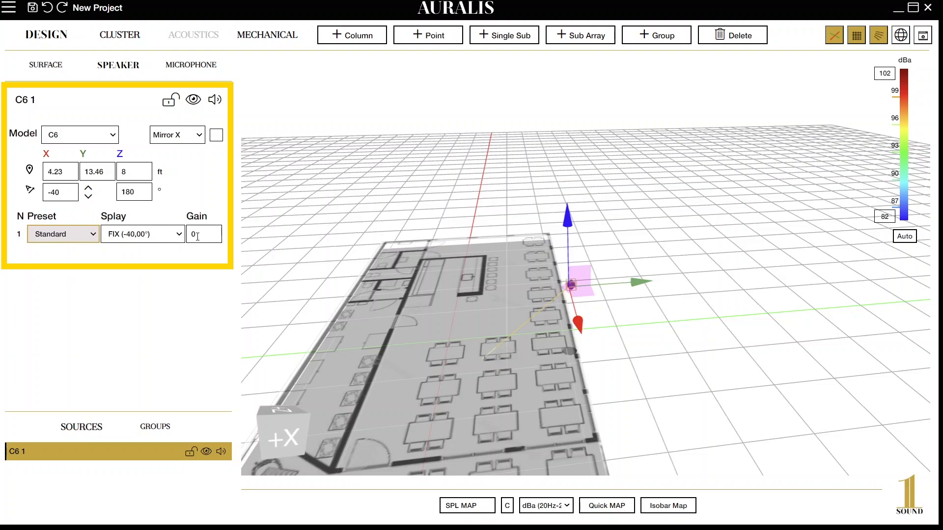
# Duplicate the C6 1 speaker and slide the copy along the wall to about X 10.42 ft.
pyautogui.moveTo(424, 142)
pyautogui.mouseDown()
pyautogui.moveTo(466, 174)
pyautogui.moveTo(689, 179)
pyautogui.mouseUp()
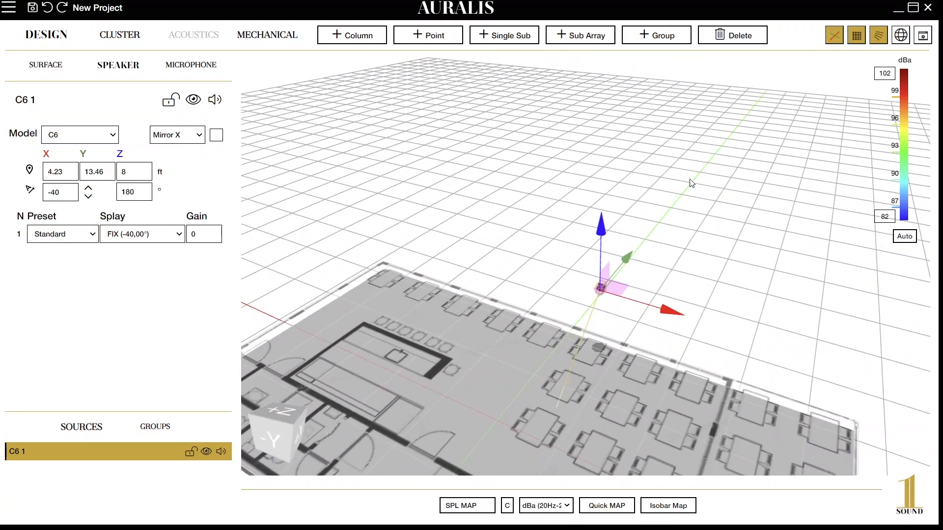
pyautogui.moveTo(519, 130); pyautogui.dragTo(656, 266)
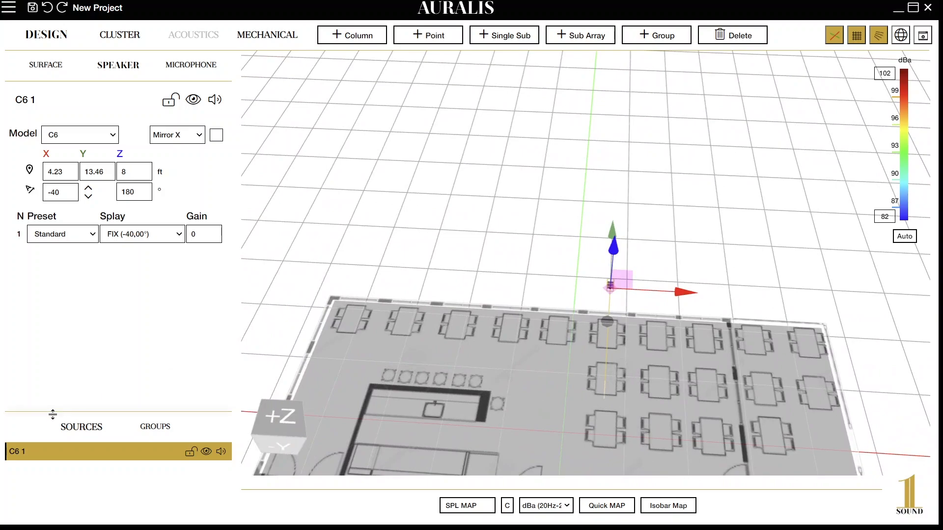
pyautogui.rightClick(54, 457)
pyautogui.click(47, 477)
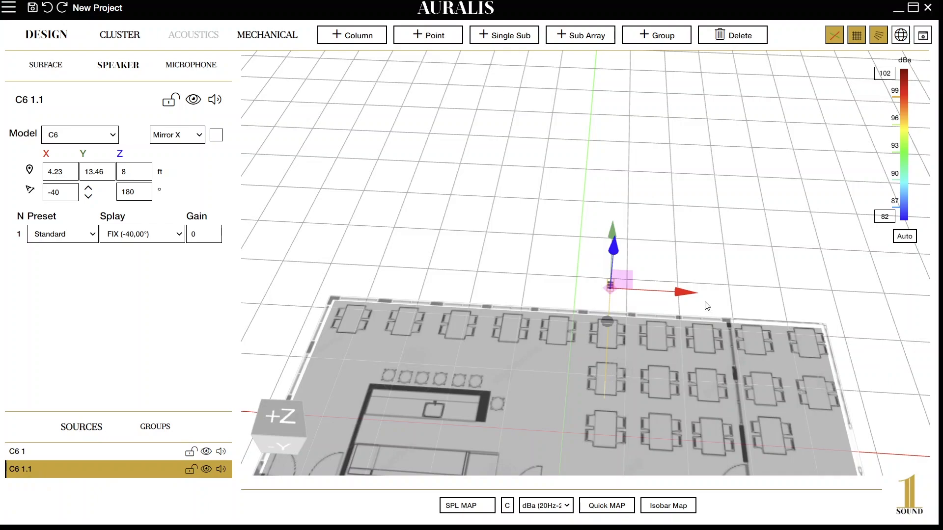
pyautogui.moveTo(698, 298); pyautogui.dragTo(751, 305)
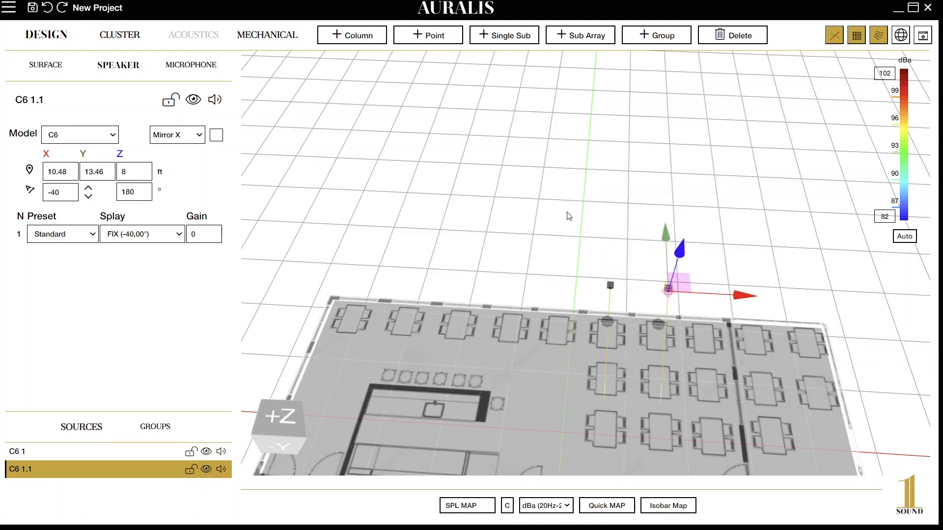
pyautogui.moveTo(567, 212); pyautogui.dragTo(591, 253)
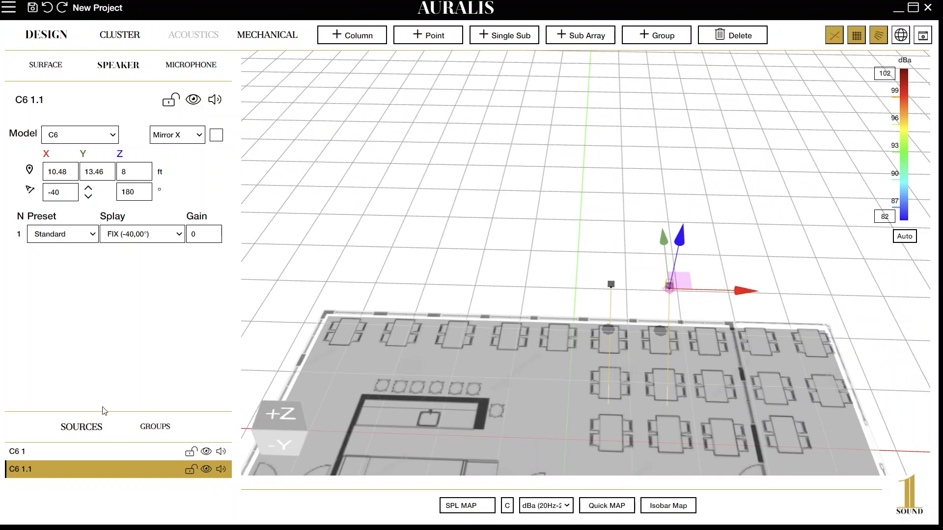
pyautogui.moveTo(747, 295)
pyautogui.mouseDown()
pyautogui.moveTo(684, 305)
pyautogui.moveTo(752, 310)
pyautogui.mouseUp()
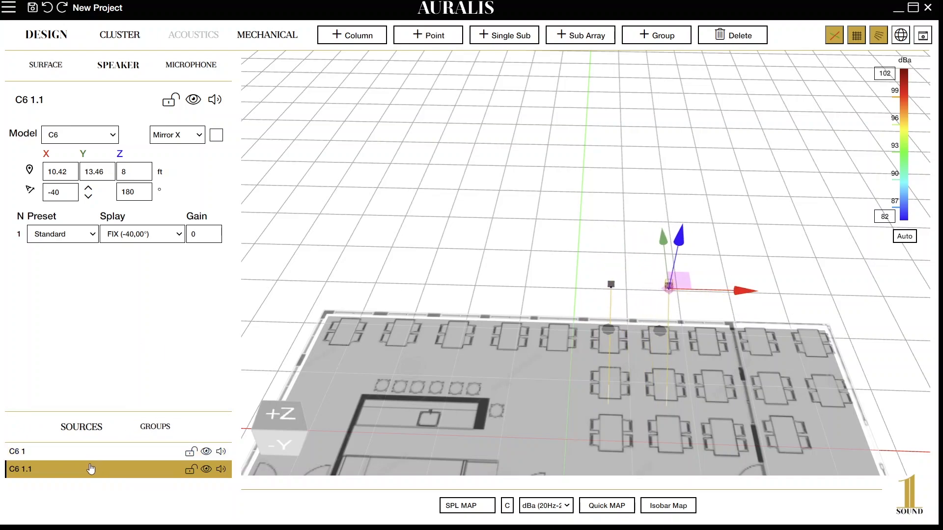
# Duplicate the C6 1.1 speaker and slide the new copy along the wall to about X 16.07 ft.
pyautogui.rightClick(81, 473)
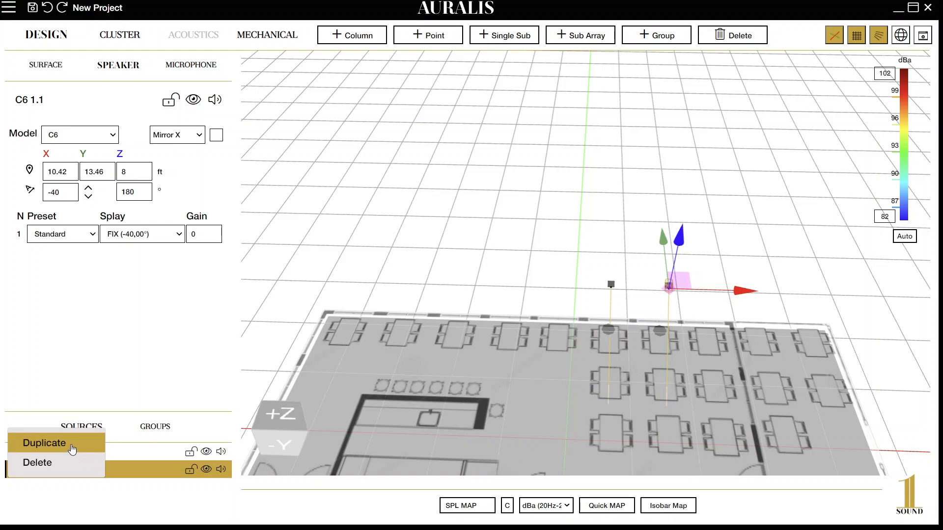
pyautogui.click(73, 447)
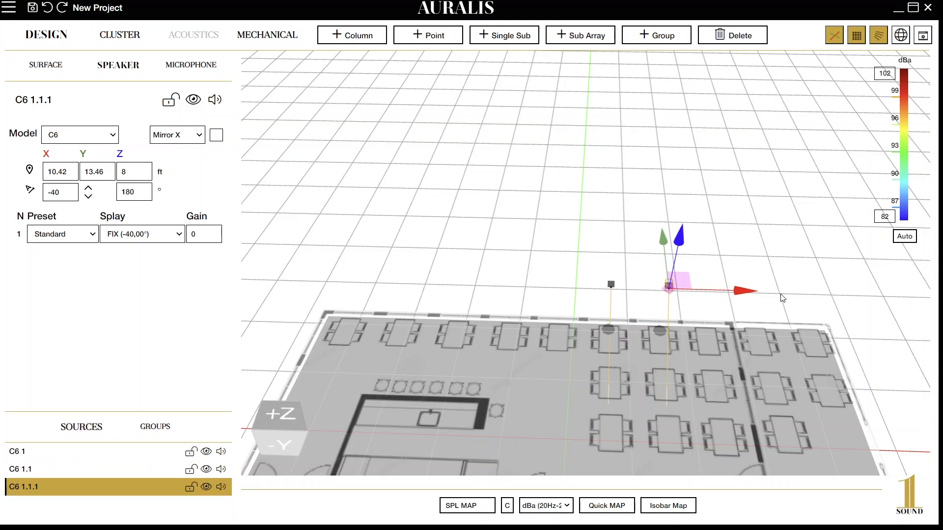
pyautogui.moveTo(749, 291); pyautogui.dragTo(801, 290)
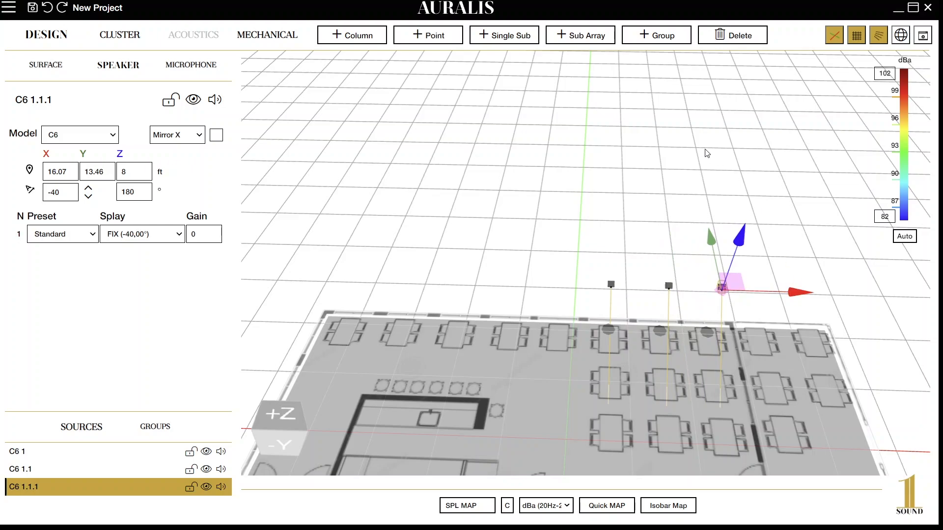
pyautogui.moveTo(636, 209); pyautogui.dragTo(659, 231)
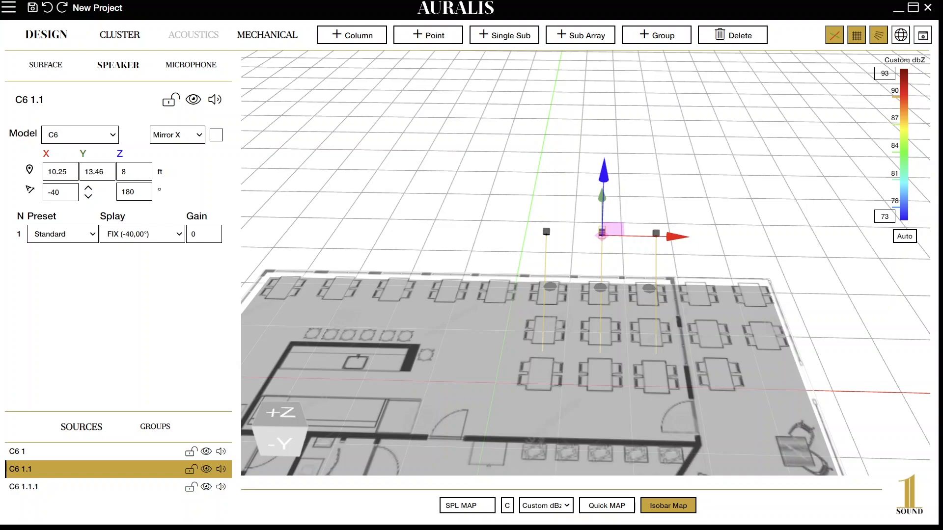
# Turn off the isobar display and generate the SPL map of the room for the custom dBZ range.
pyautogui.click(668, 506)
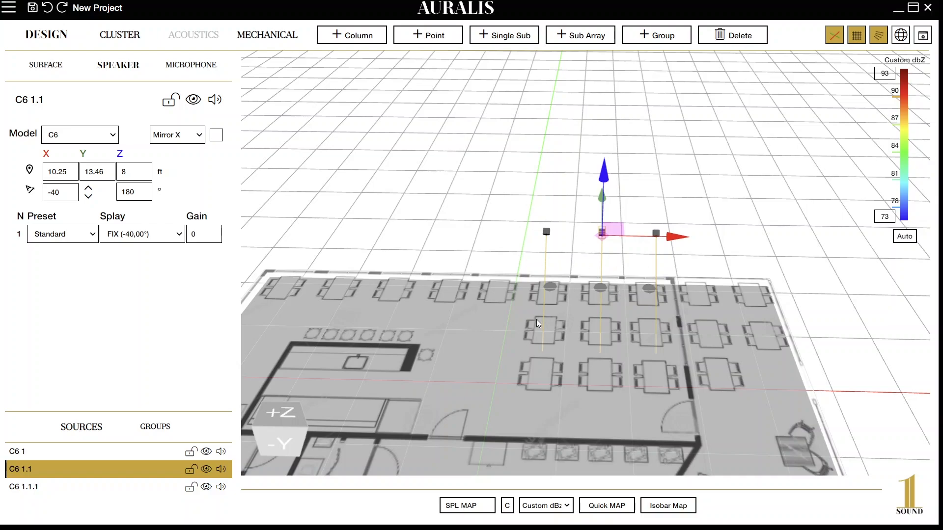
pyautogui.click(467, 506)
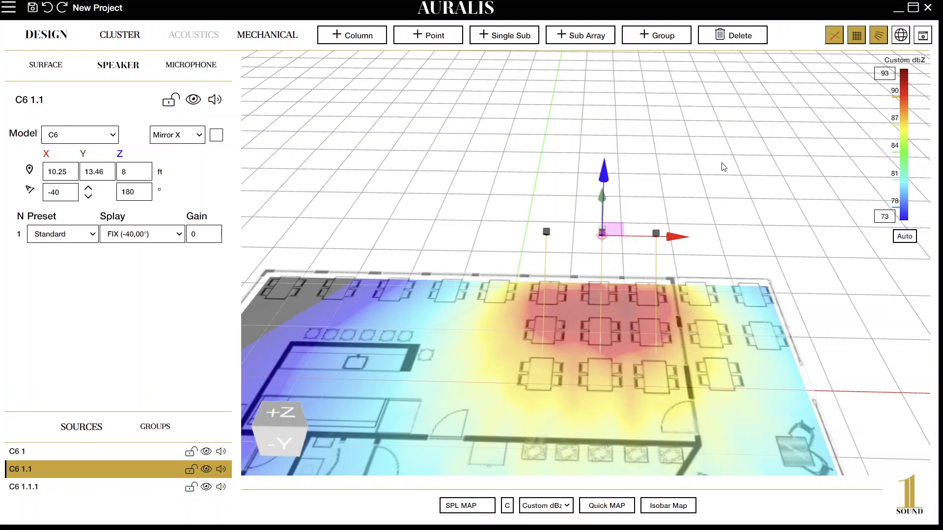
pyautogui.moveTo(722, 164); pyautogui.dragTo(669, 268)
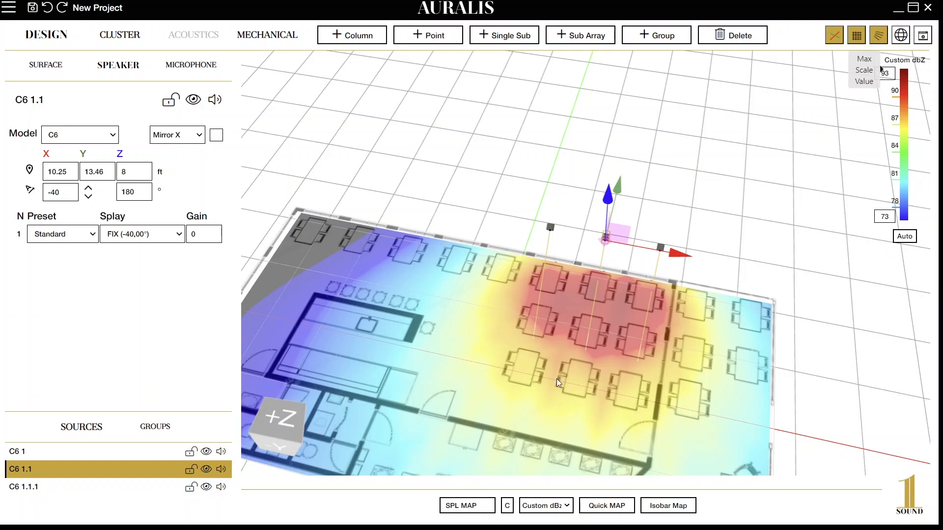
# Recalculate the SPL map with dBa weighting and auto-range its colour scale.
pyautogui.click(555, 503)
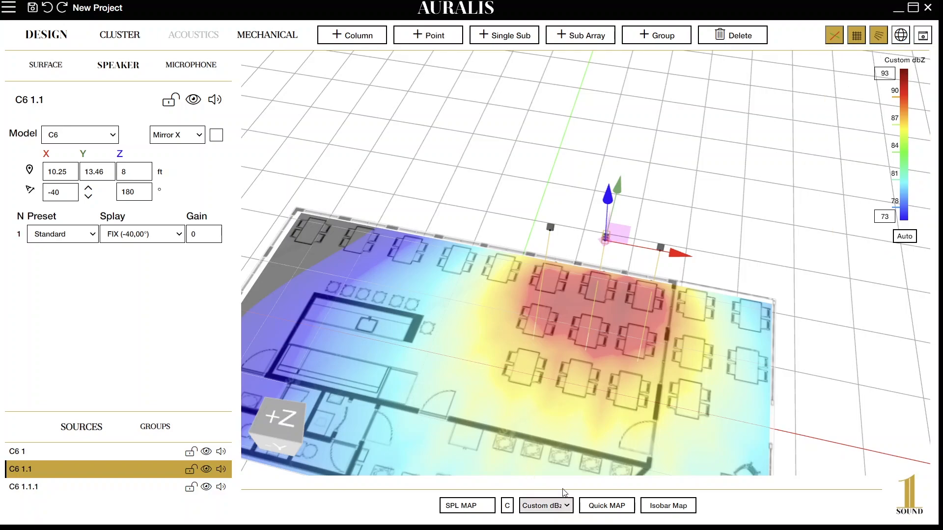
pyautogui.click(561, 387)
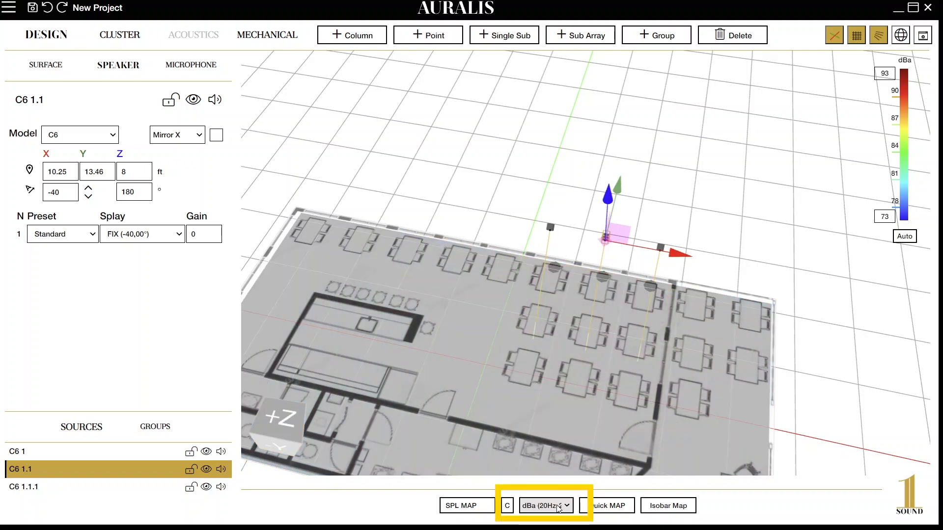
pyautogui.click(904, 238)
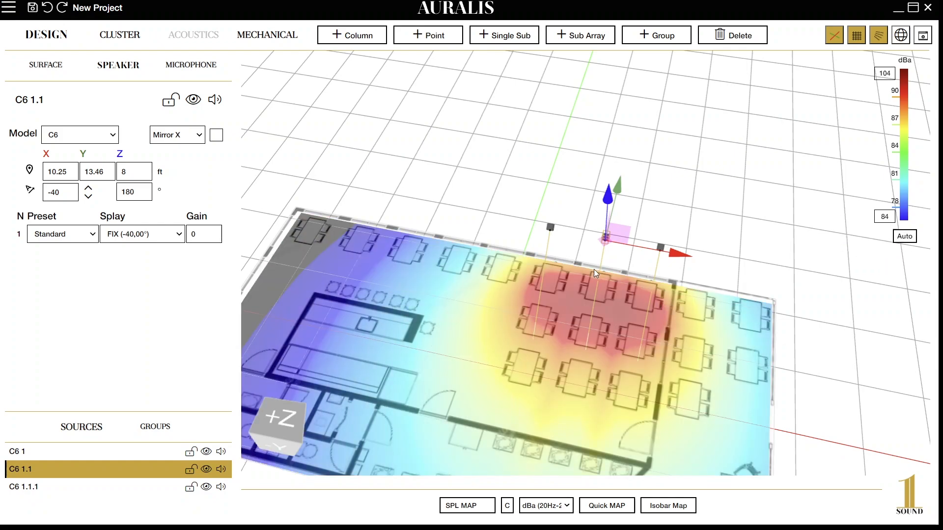
pyautogui.moveTo(750, 228); pyautogui.dragTo(716, 148)
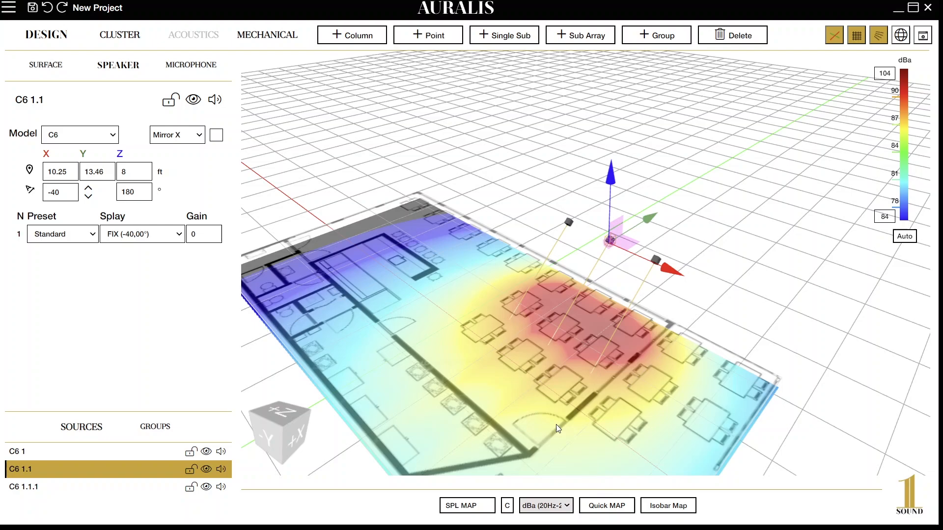
# Recalculate the SPL map with the custom dBZ range and auto-range its colour scale.
pyautogui.click(569, 488)
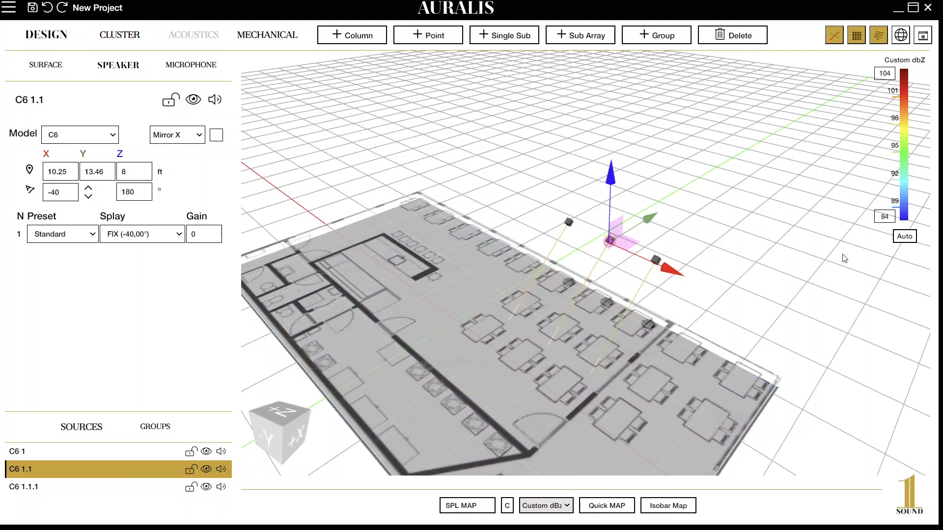
pyautogui.click(461, 506)
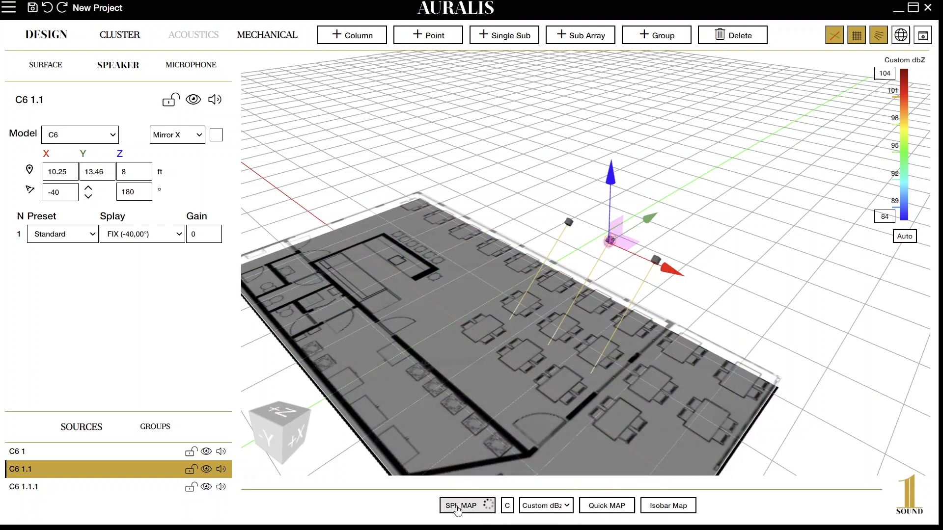
pyautogui.click(906, 238)
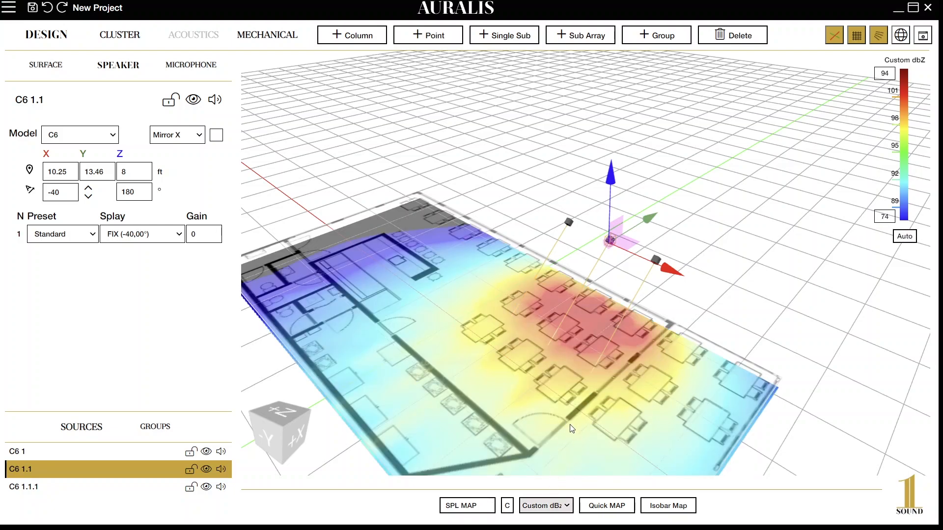
pyautogui.click(899, 238)
# Display the coverage as an isobar map and recalculate it in dBa with an auto-ranged scale.
pyautogui.click(659, 506)
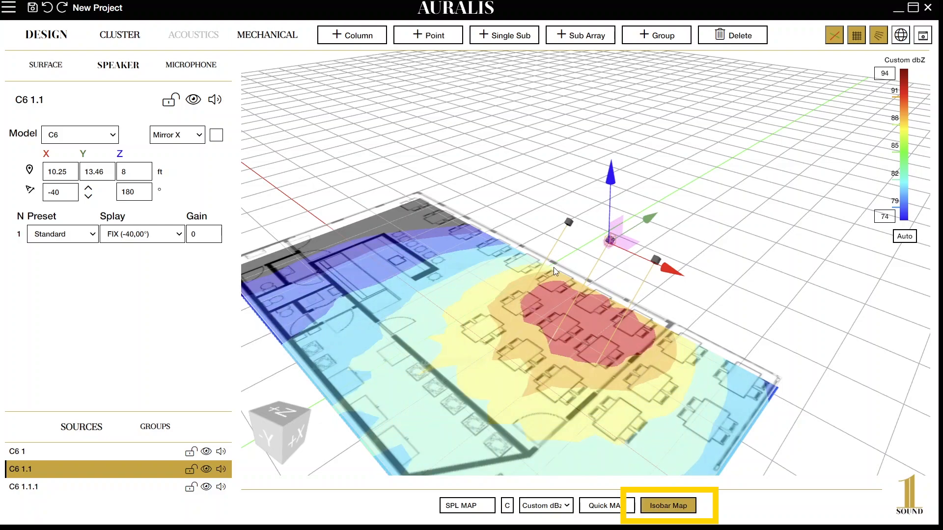
pyautogui.moveTo(476, 156); pyautogui.dragTo(643, 327)
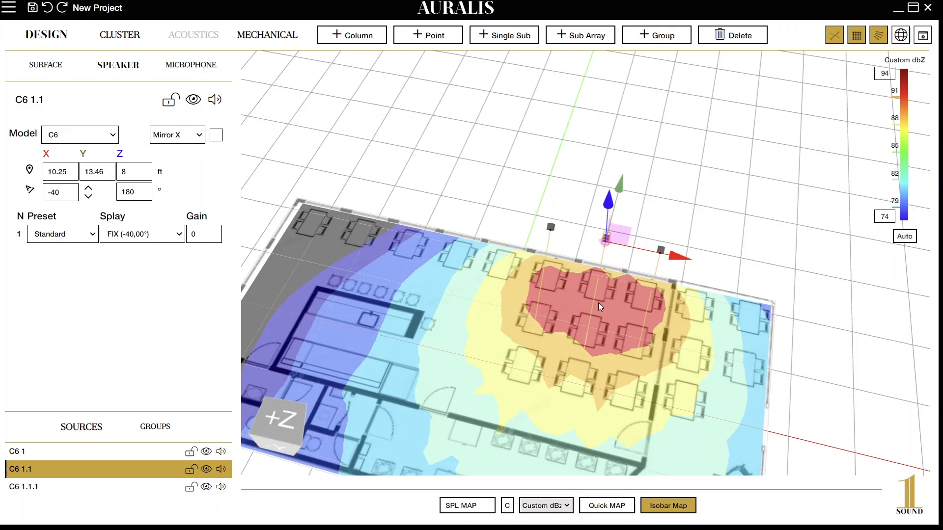
pyautogui.click(577, 388)
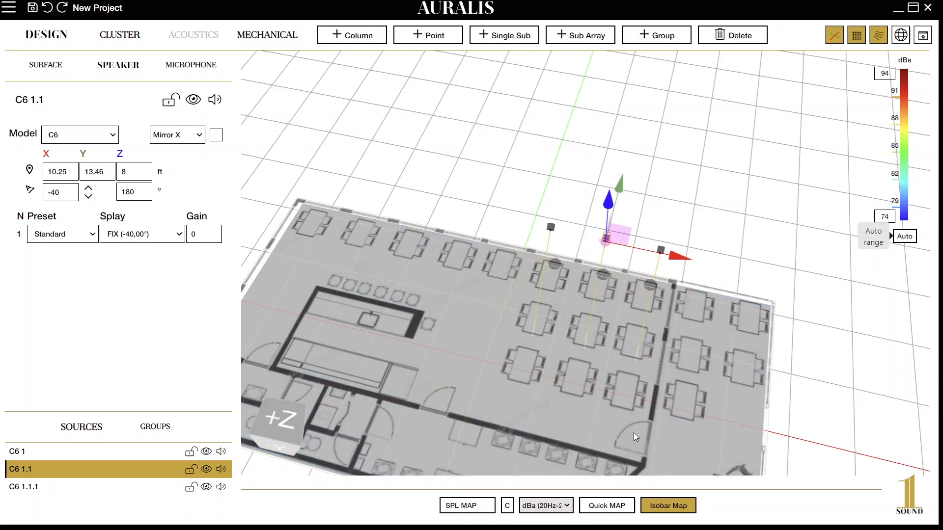
pyautogui.click(905, 237)
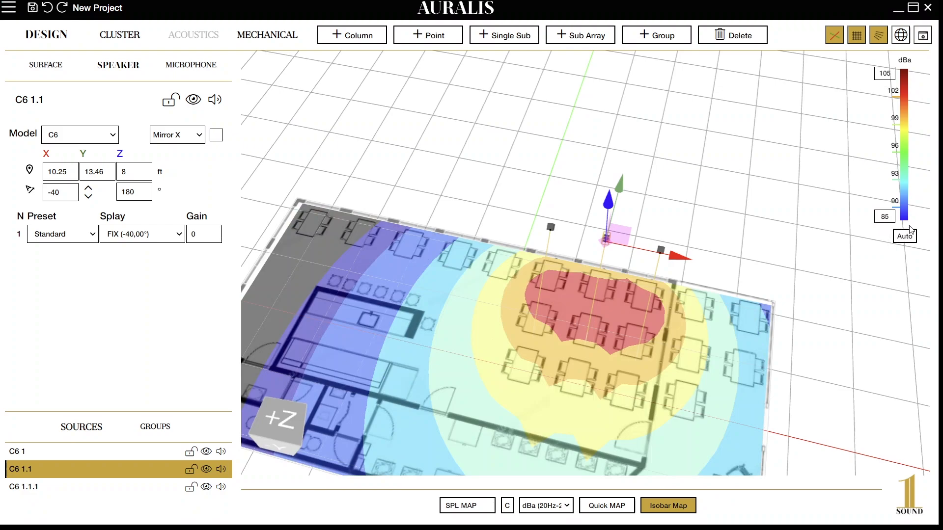
# Set the maximum value of the dBa colour scale to 102.
pyautogui.click(894, 73)
pyautogui.press('BackSpace')
pyautogui.press('BackSpace')
pyautogui.press('BackSpace')
pyautogui.write('102')
pyautogui.press('Return')
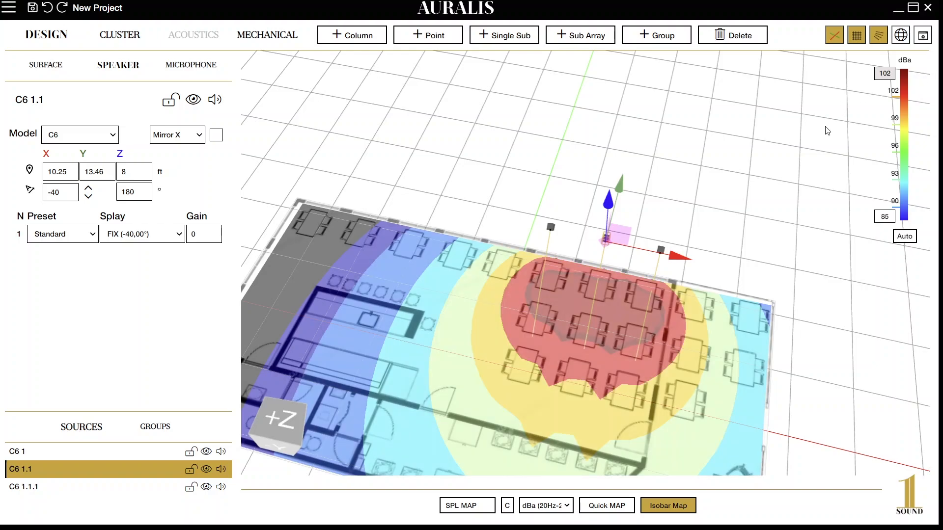
# Delete the middle speaker, C6 1.1.
pyautogui.moveTo(686, 185); pyautogui.dragTo(718, 127)
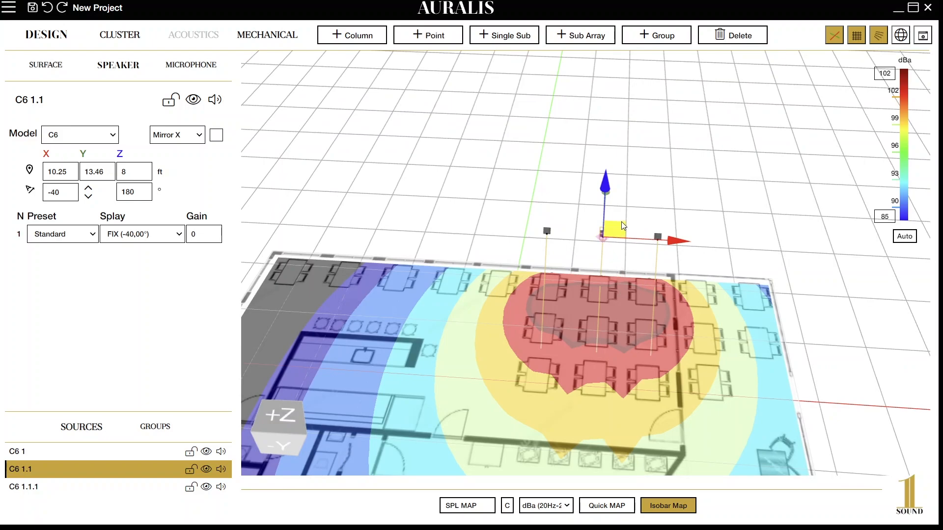
pyautogui.click(646, 193)
pyautogui.click(603, 236)
pyautogui.press('Delete')
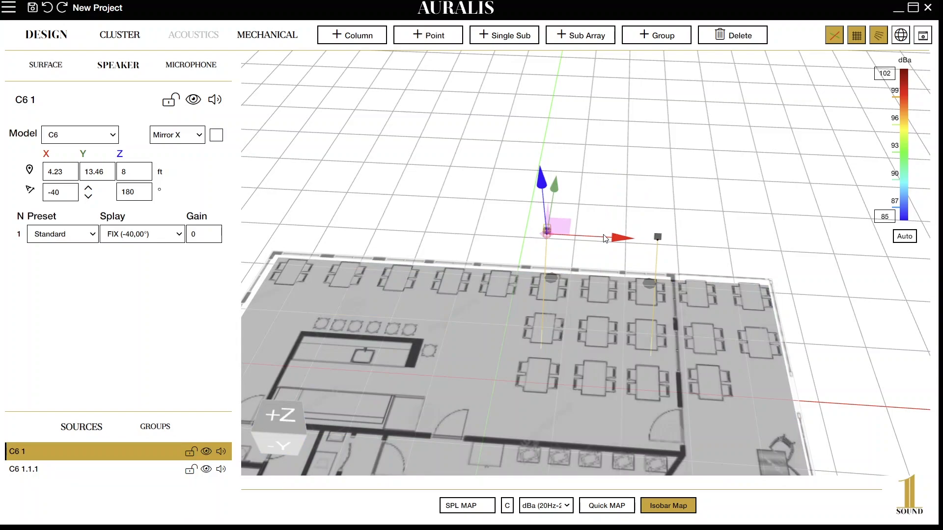
# Slide the two remaining speakers to about X 6.01 ft and X 13.75 ft, and recalculate the SPL map.
pyautogui.moveTo(608, 238); pyautogui.dragTo(626, 239)
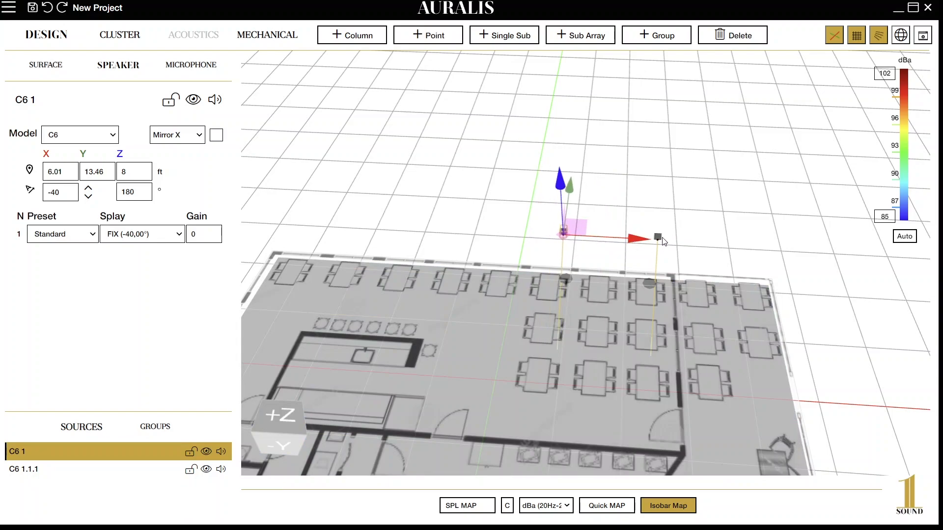
pyautogui.click(663, 240)
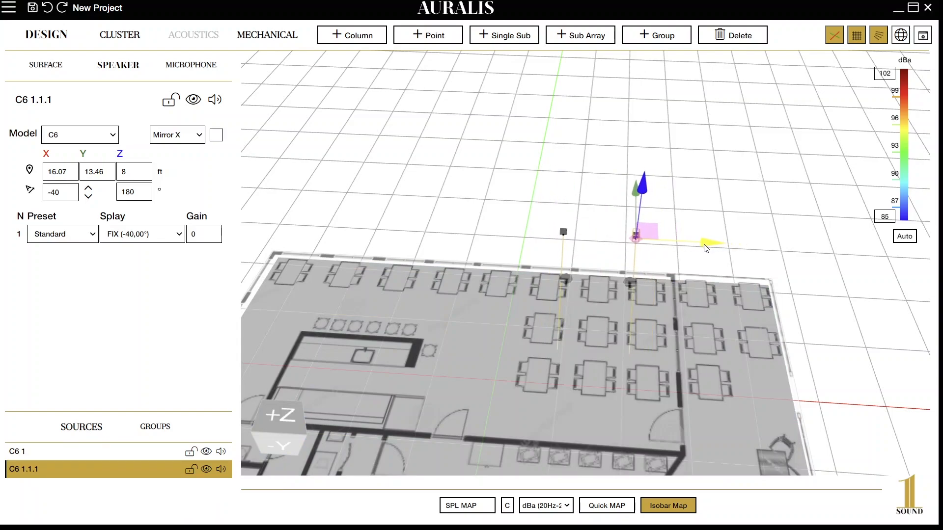
pyautogui.moveTo(704, 245); pyautogui.dragTo(703, 244)
pyautogui.click(469, 506)
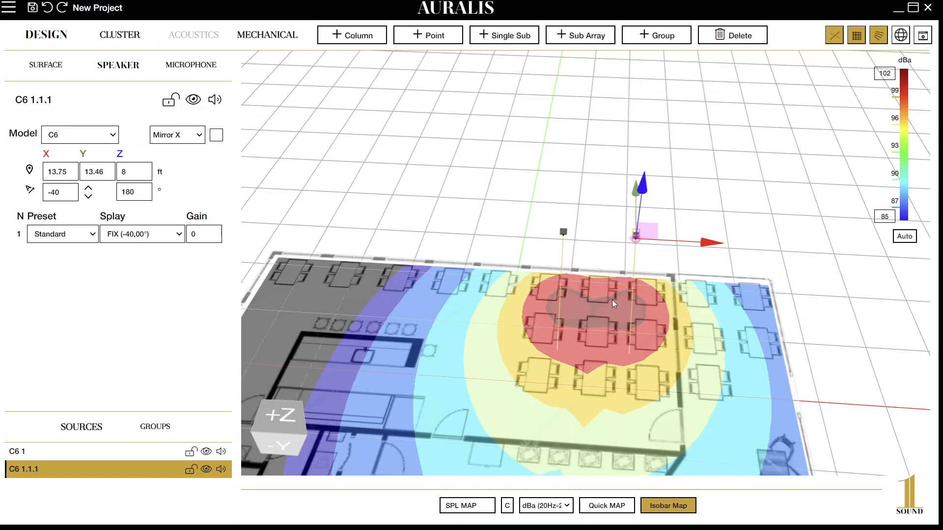
# Set the vertical tilt of the C6 1 speaker to -45°.
pyautogui.click(564, 233)
pyautogui.click(69, 192)
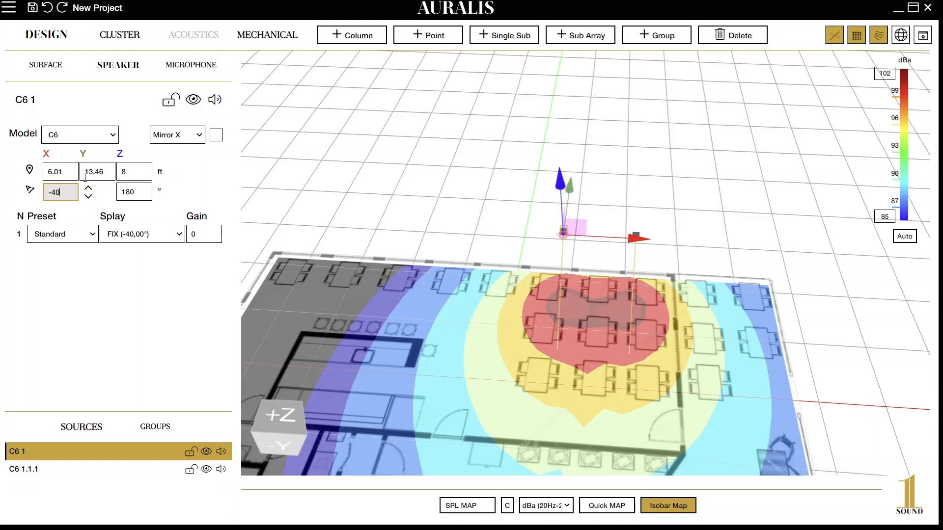
pyautogui.write('5')
pyautogui.press('Return')
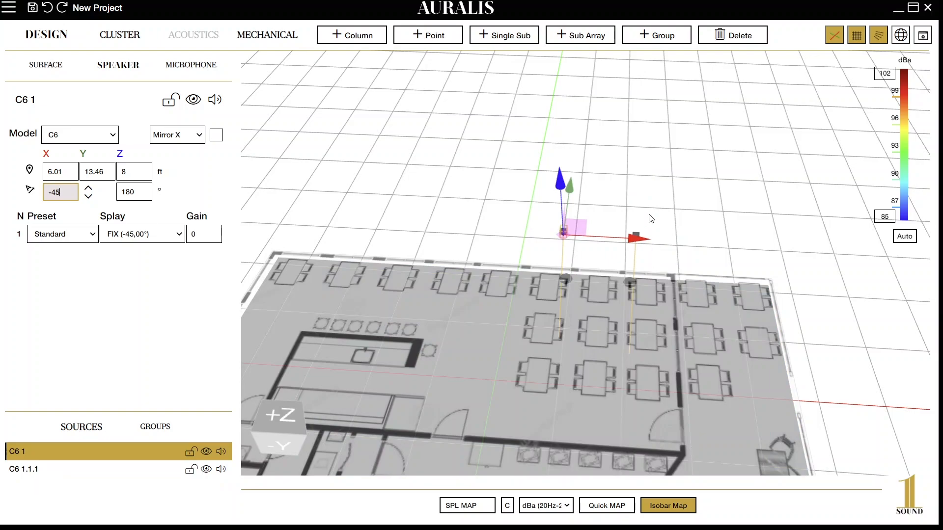
# Set the vertical tilt of the C6 1.1.1 speaker to -45° and recalculate the SPL map.
pyautogui.moveTo(651, 219); pyautogui.dragTo(636, 241)
pyautogui.click(640, 244)
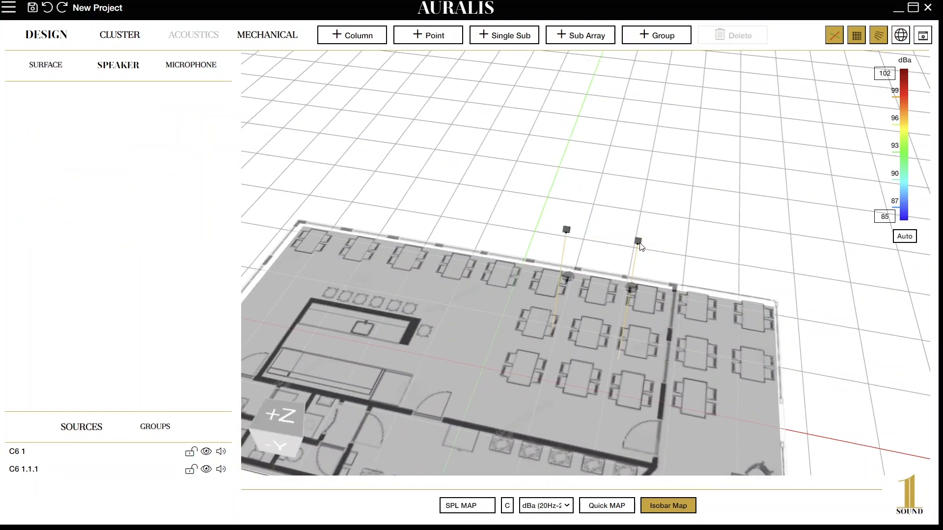
pyautogui.click(639, 241)
pyautogui.click(75, 192)
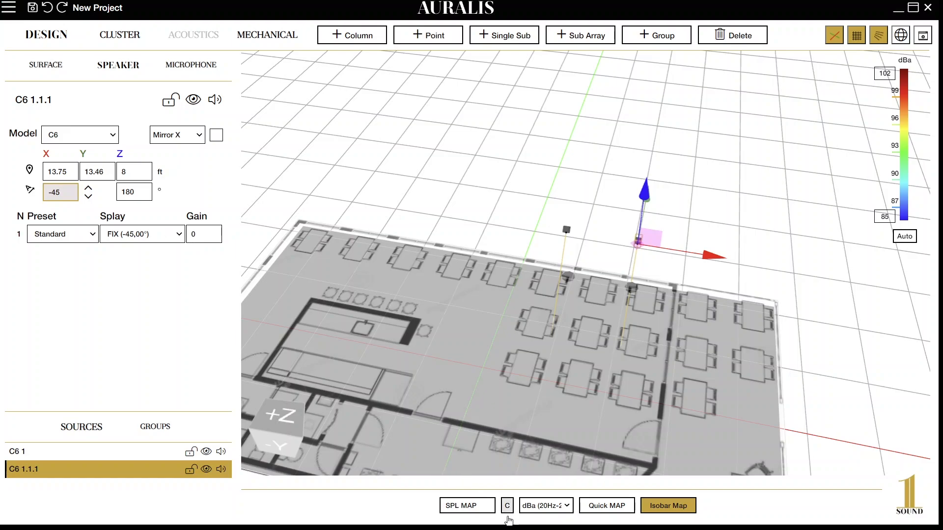
pyautogui.click(478, 506)
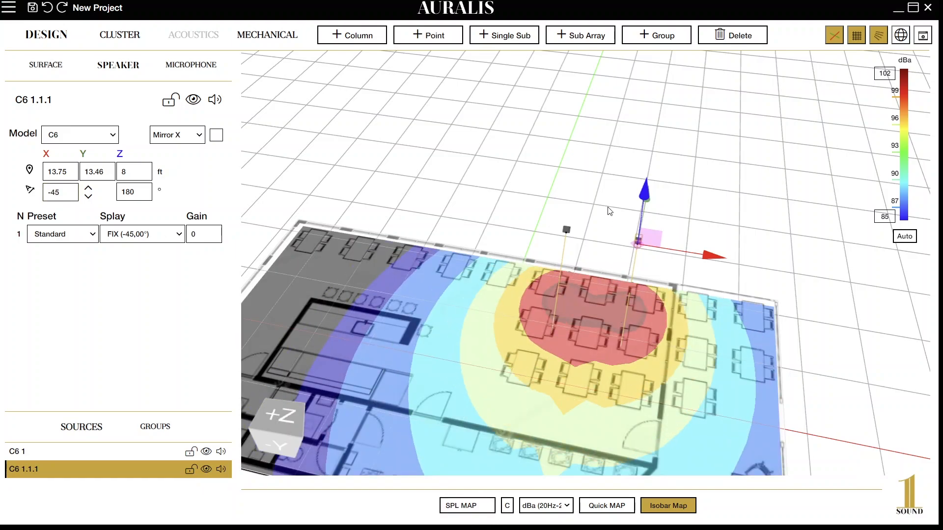
# Spread the two speakers to about X 14.53 ft (C6 1.1.1) and X 5.37 ft (C6 1), and recalculate the SPL map.
pyautogui.moveTo(559, 113); pyautogui.dragTo(606, 172)
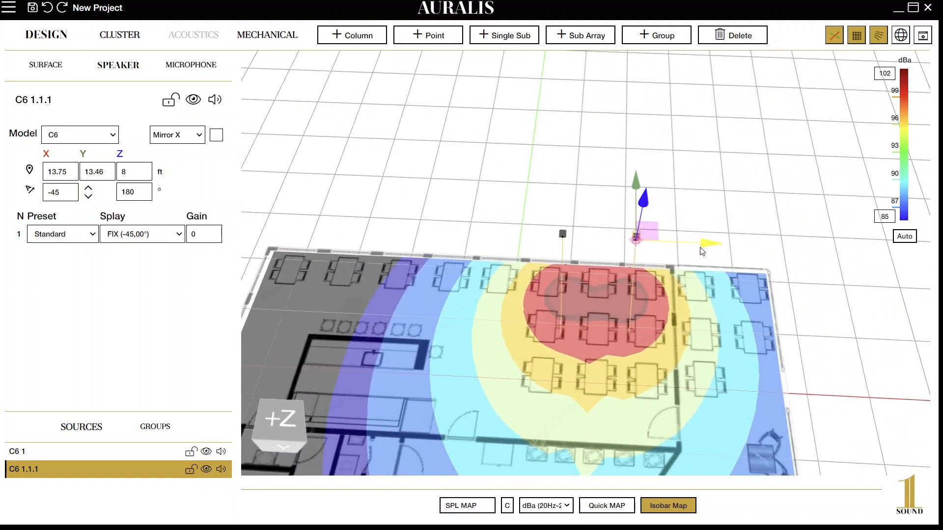
pyautogui.moveTo(711, 245); pyautogui.dragTo(719, 244)
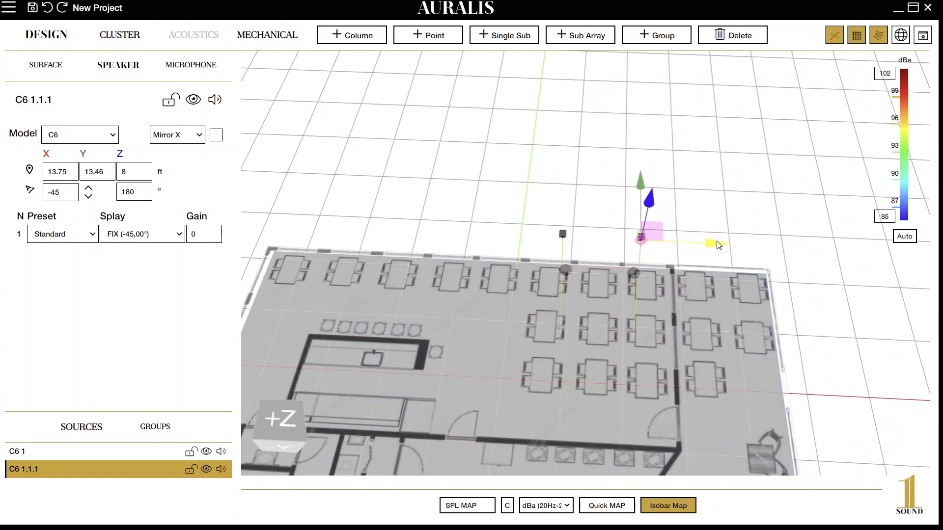
pyautogui.click(561, 234)
pyautogui.moveTo(620, 243); pyautogui.dragTo(614, 244)
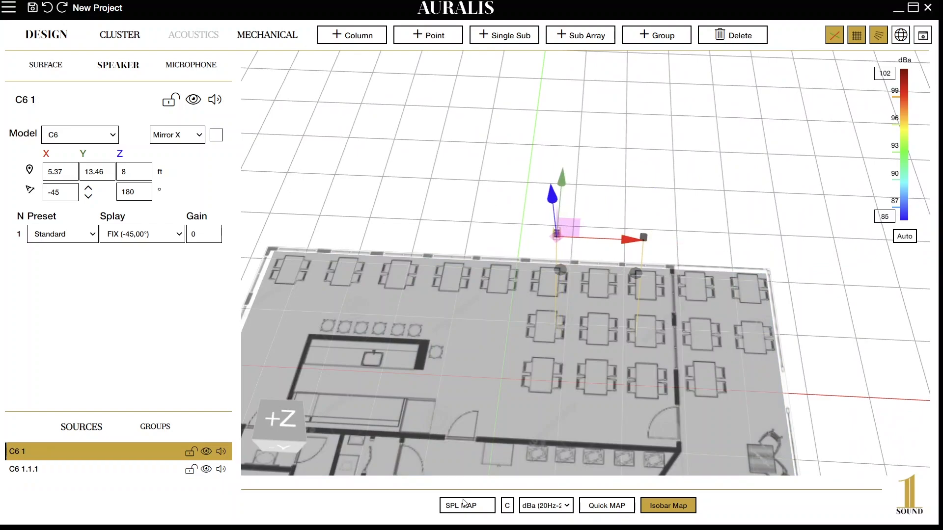
pyautogui.click(486, 503)
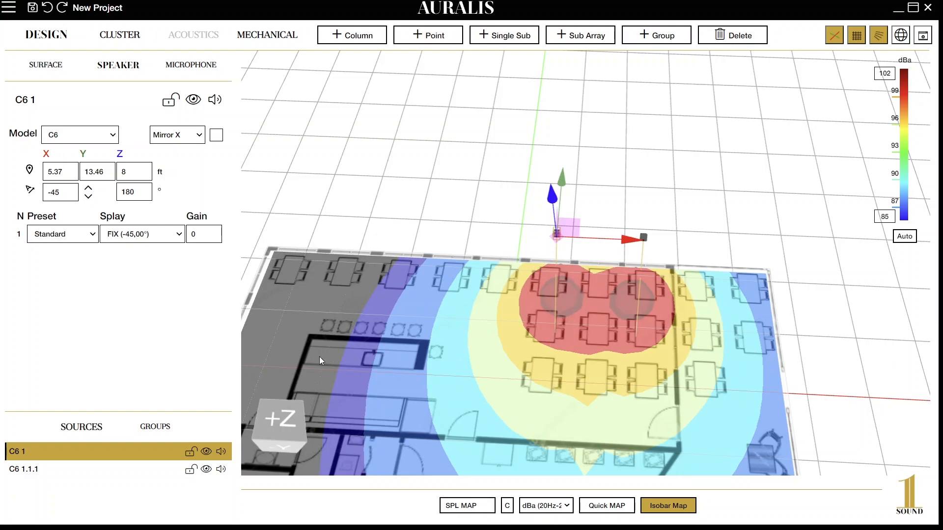
# Duplicate the C6 1 speaker, moving the copy to about Y -5.18 ft with a horizontal angle of 0°.
pyautogui.rightClick(79, 454)
pyautogui.click(79, 475)
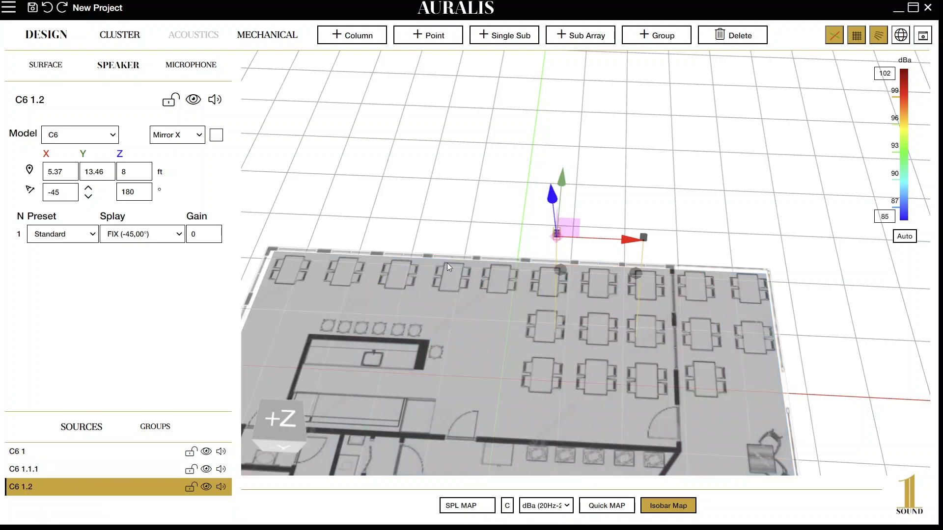
pyautogui.moveTo(564, 230); pyautogui.dragTo(556, 335)
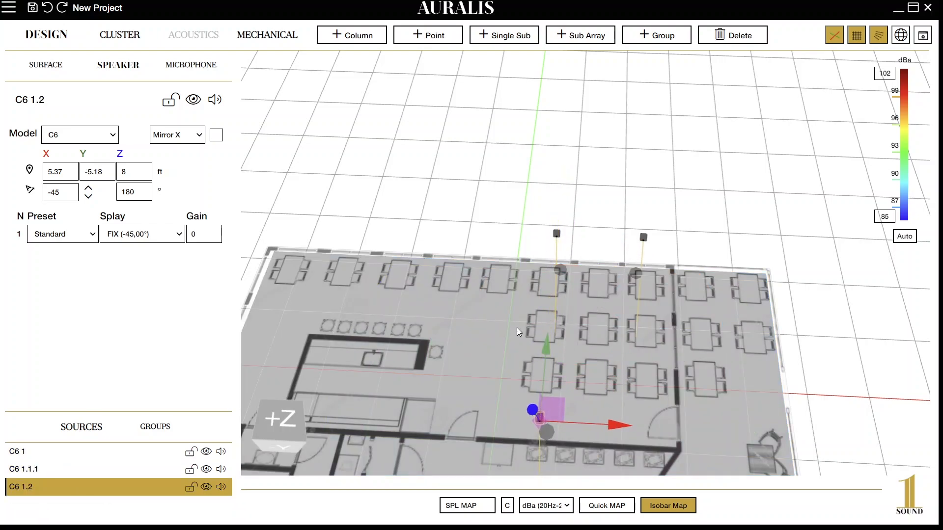
pyautogui.doubleClick(147, 192)
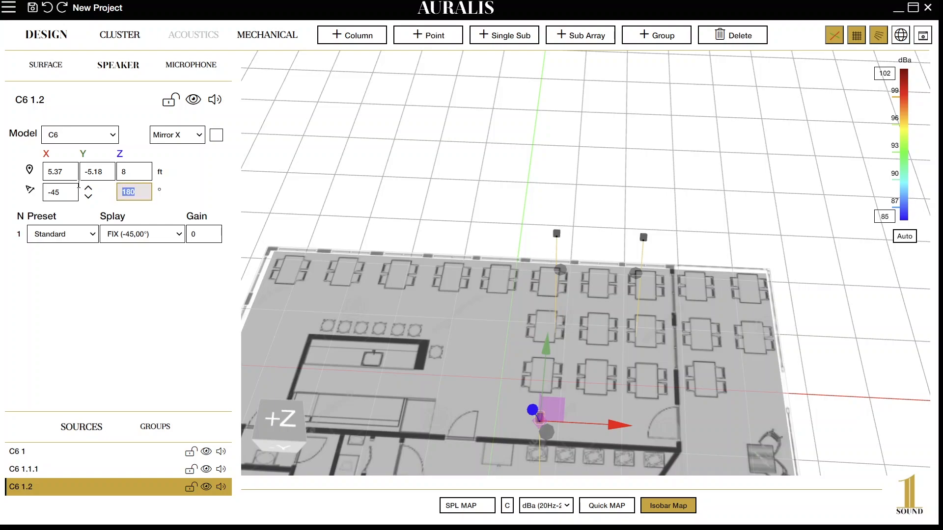
pyautogui.write('0')
# Duplicate the C6 1.1.1 speaker and move the copy across the room to about Y -5.22 ft.
pyautogui.click(643, 239)
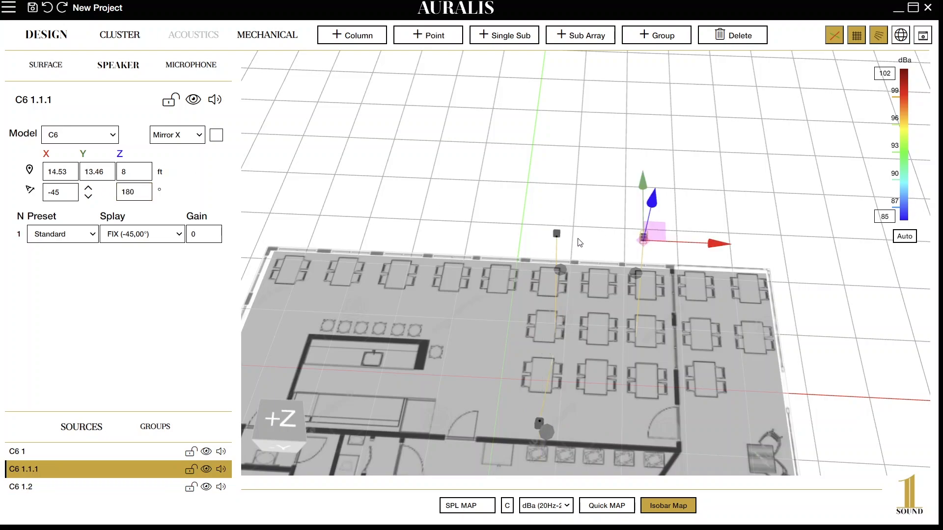
pyautogui.rightClick(59, 469)
pyautogui.click(29, 440)
pyautogui.moveTo(653, 198); pyautogui.dragTo(627, 332)
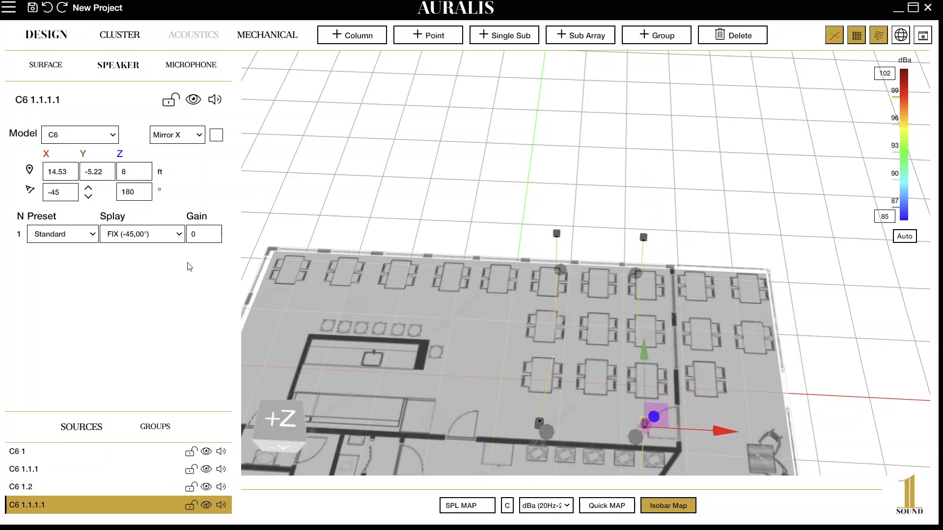
# Set the horizontal angle of the C6 1.1.1 copy to 0° and recalculate the SPL map.
pyautogui.doubleClick(140, 192)
pyautogui.write('0')
pyautogui.press('Return')
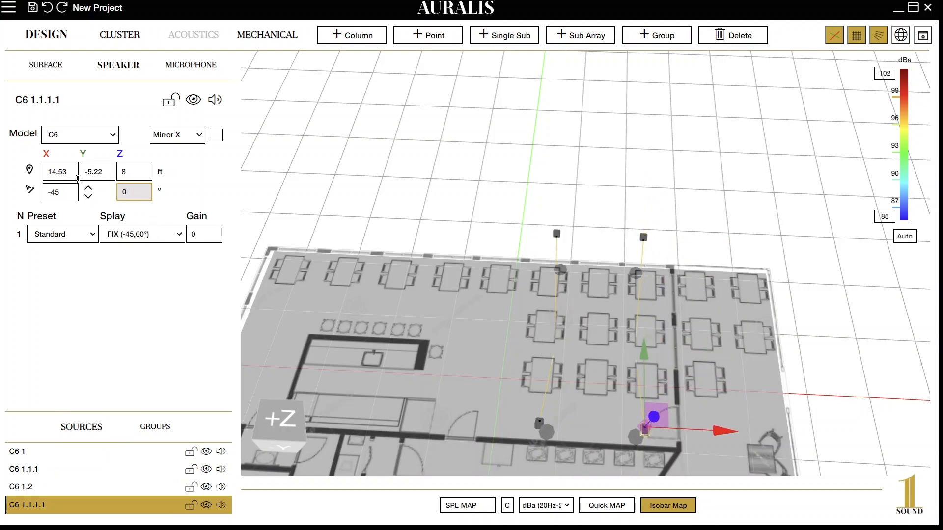
pyautogui.click(469, 502)
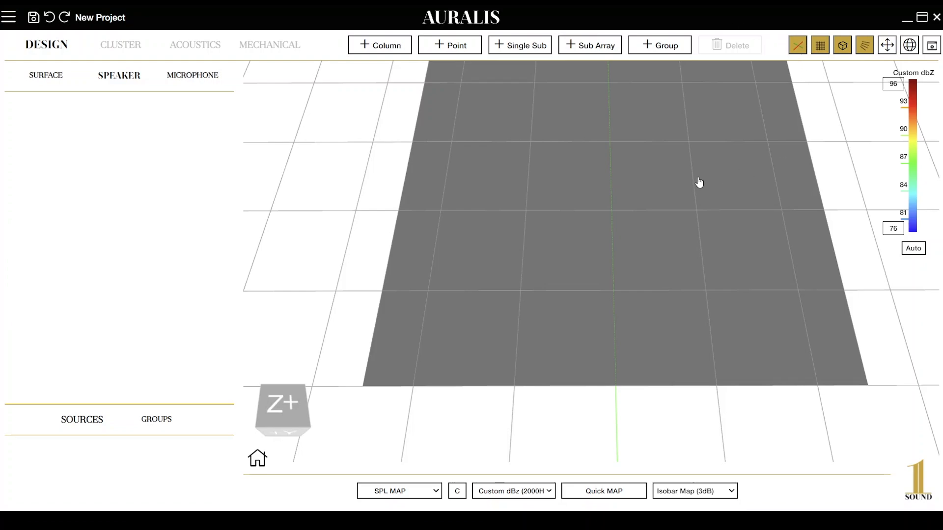
# Switch the 3D view of the Point 1 speaker from perspective to orthographic projection and turn it to the top orientation.
pyautogui.moveTo(634, 264); pyautogui.dragTo(578, 283)
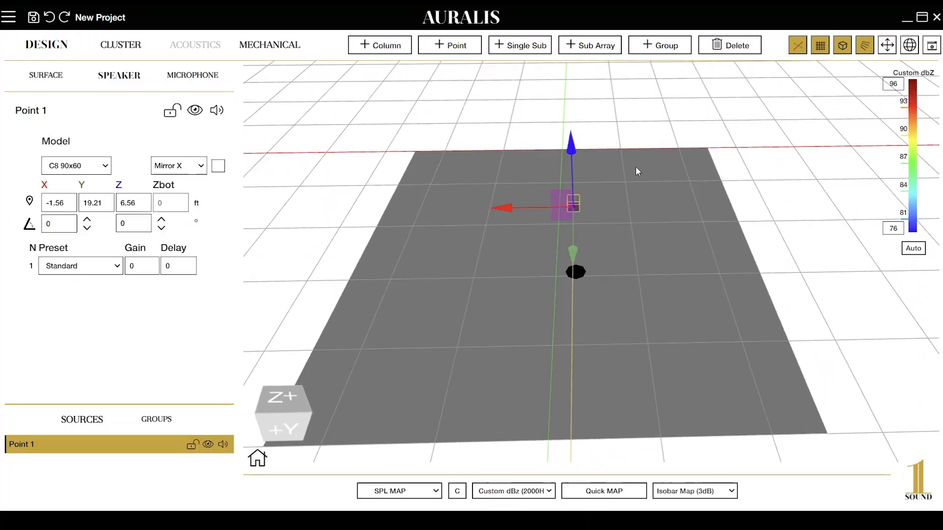
pyautogui.moveTo(635, 167); pyautogui.dragTo(631, 198)
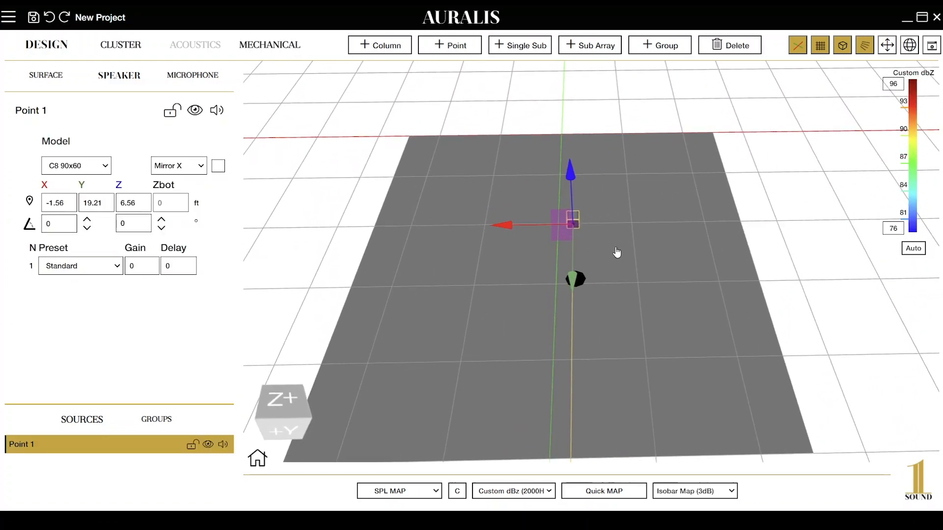
pyautogui.scroll(4, 616, 252)
pyautogui.moveTo(616, 252); pyautogui.dragTo(629, 265)
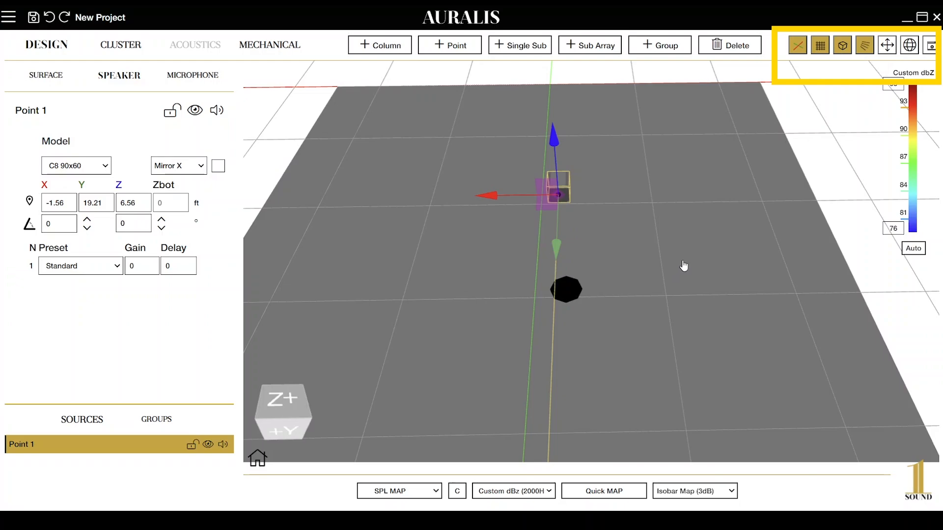
pyautogui.moveTo(684, 265); pyautogui.dragTo(729, 268)
pyautogui.moveTo(818, 96); pyautogui.dragTo(764, 171)
pyautogui.click(843, 49)
pyautogui.moveTo(659, 250); pyautogui.dragTo(633, 255)
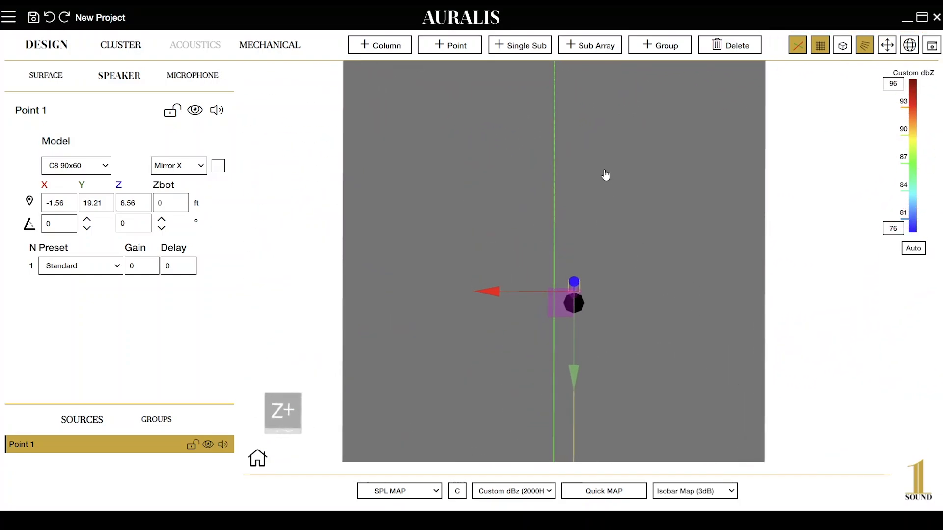
pyautogui.click(285, 439)
pyautogui.moveTo(636, 199); pyautogui.dragTo(669, 328)
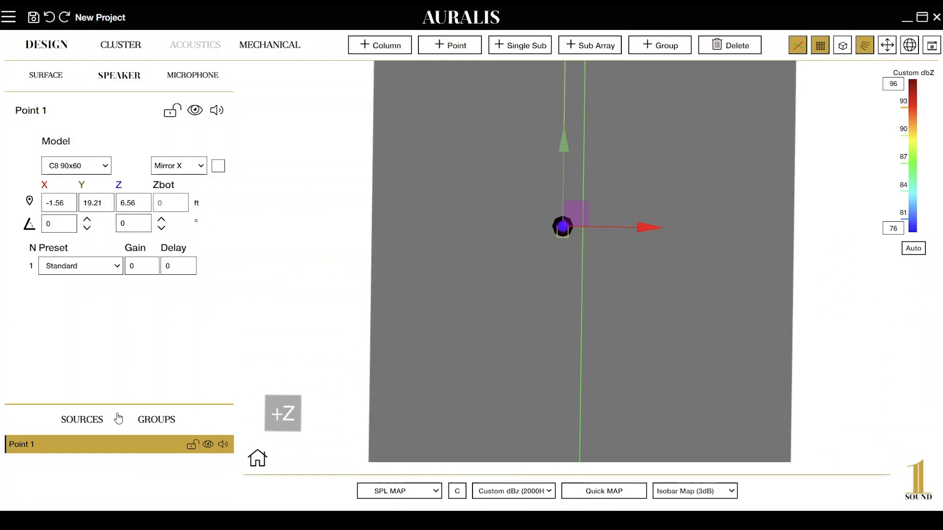
# Duplicate the Point 1 speaker and slide the copy along X to about 9.52 ft.
pyautogui.rightClick(127, 445)
pyautogui.click(177, 458)
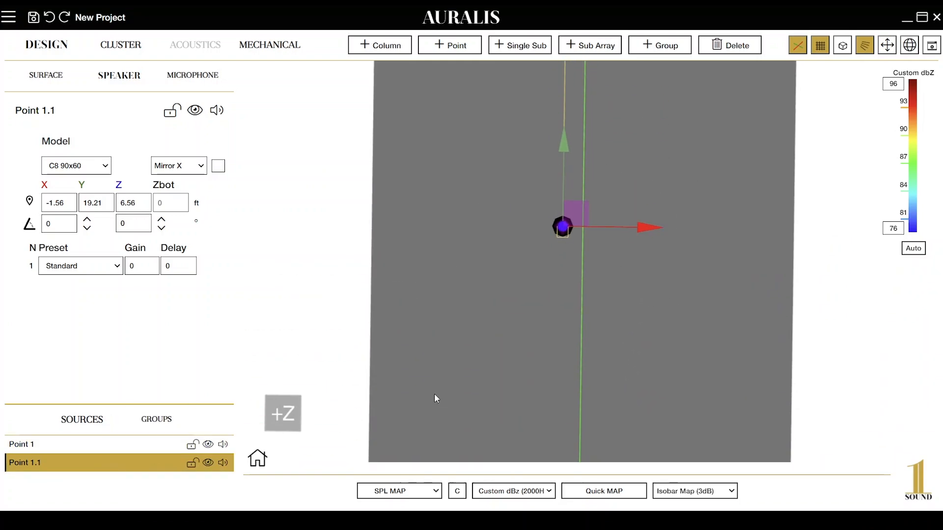
pyautogui.moveTo(640, 234); pyautogui.dragTo(783, 244)
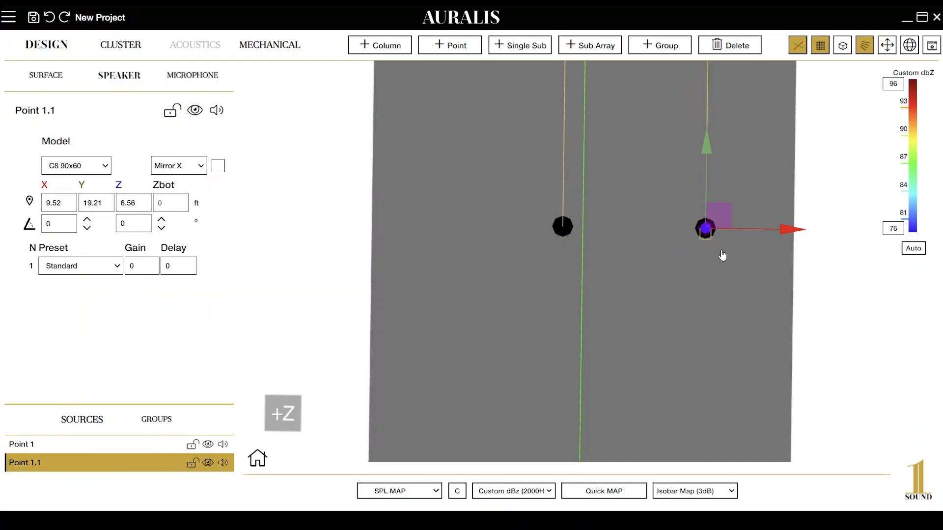
# Compare the two speakers' floor positions in perspective projection, then return to orthographic projection.
pyautogui.moveTo(619, 271); pyautogui.dragTo(694, 301, button='right')
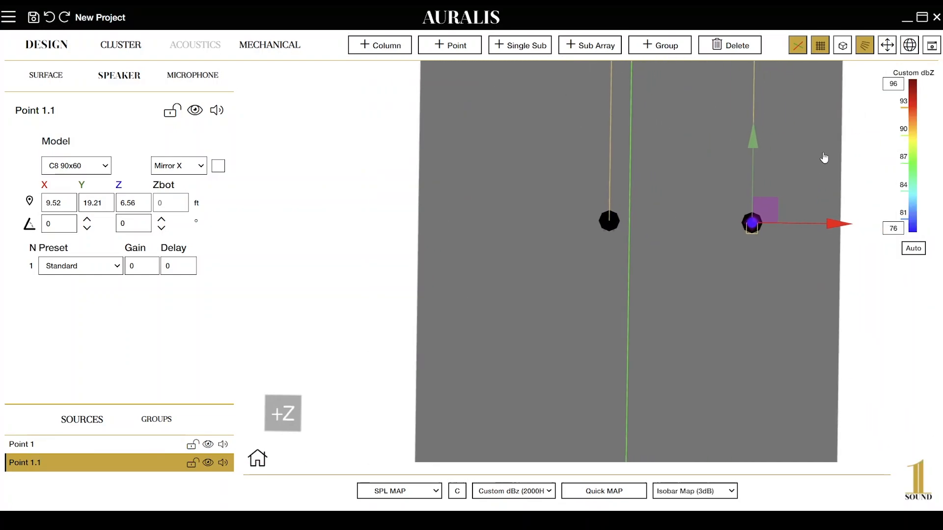
pyautogui.click(843, 46)
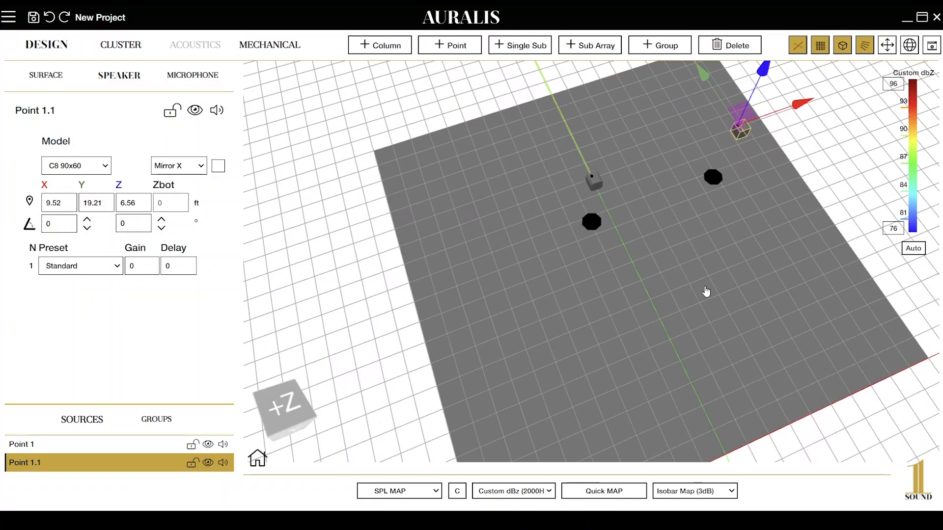
pyautogui.scroll(5, 747, 224)
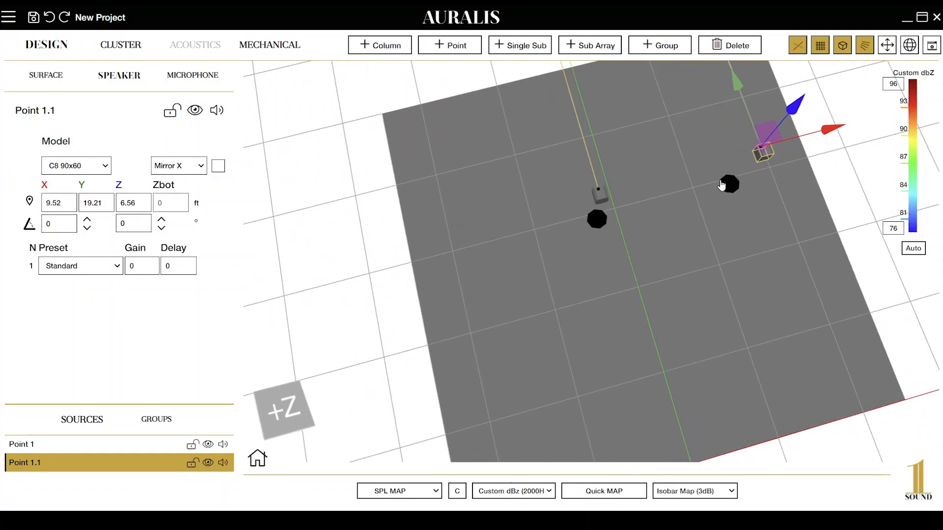
pyautogui.moveTo(692, 158); pyautogui.dragTo(693, 168)
pyautogui.click(843, 47)
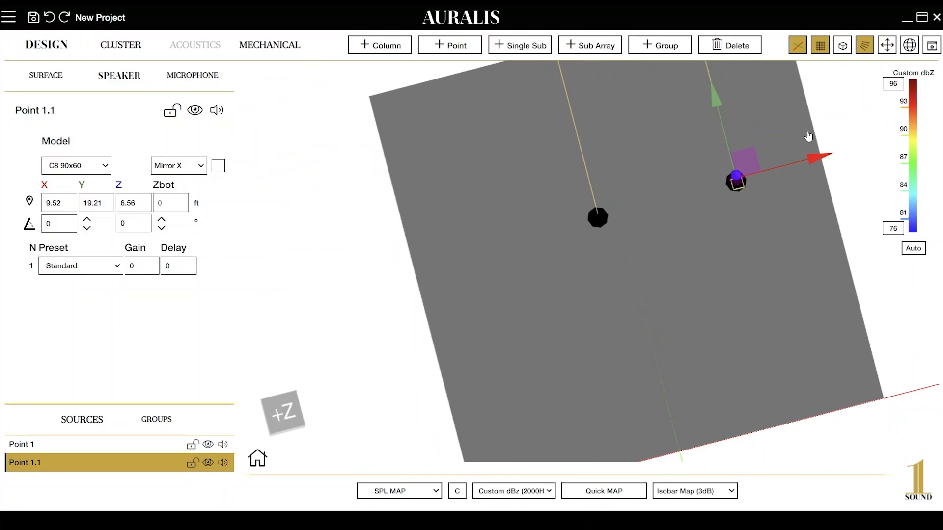
pyautogui.moveTo(686, 236); pyautogui.dragTo(780, 239)
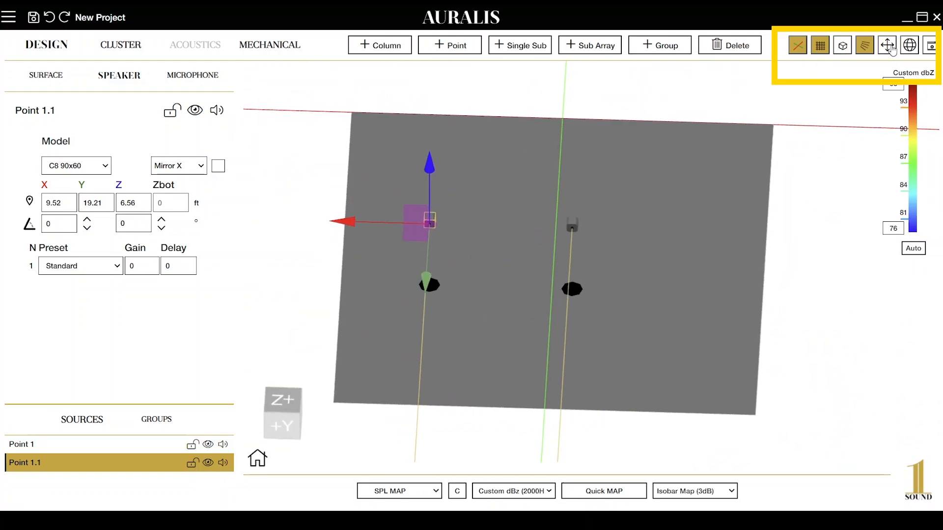
# Change the Point 1 speaker's manipulator from move to rotate and turn the speaker horizontally to 15°.
pyautogui.keyDown('shift'); pyautogui.click(572, 226); pyautogui.keyUp('shift')
pyautogui.click(572, 226)
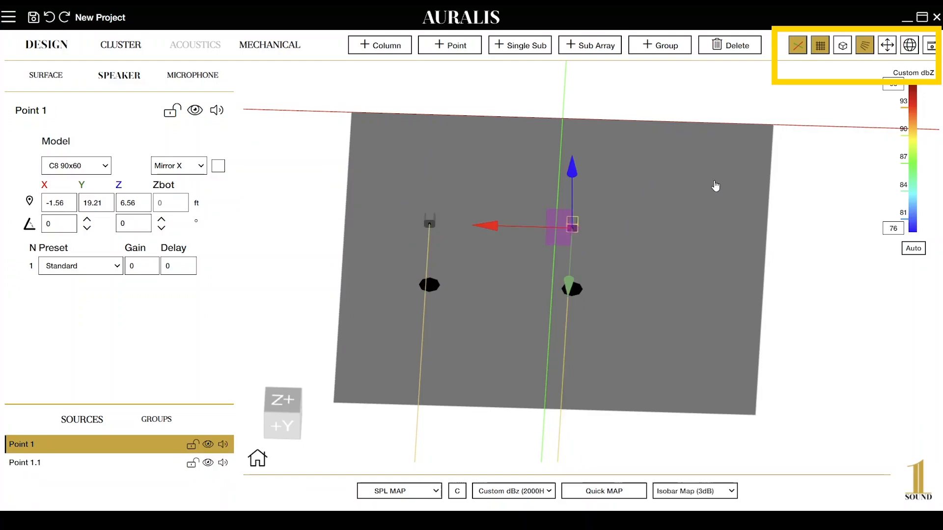
pyautogui.click(888, 49)
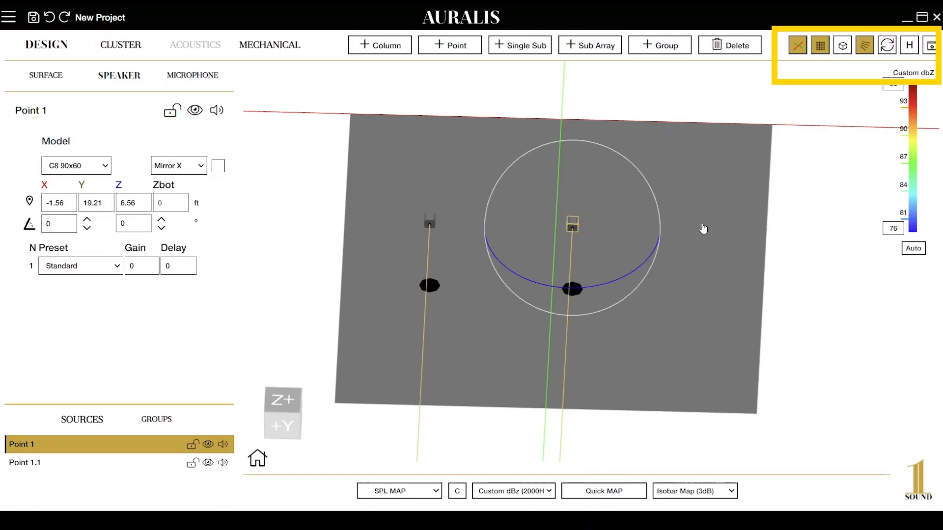
pyautogui.moveTo(633, 244); pyautogui.dragTo(688, 252)
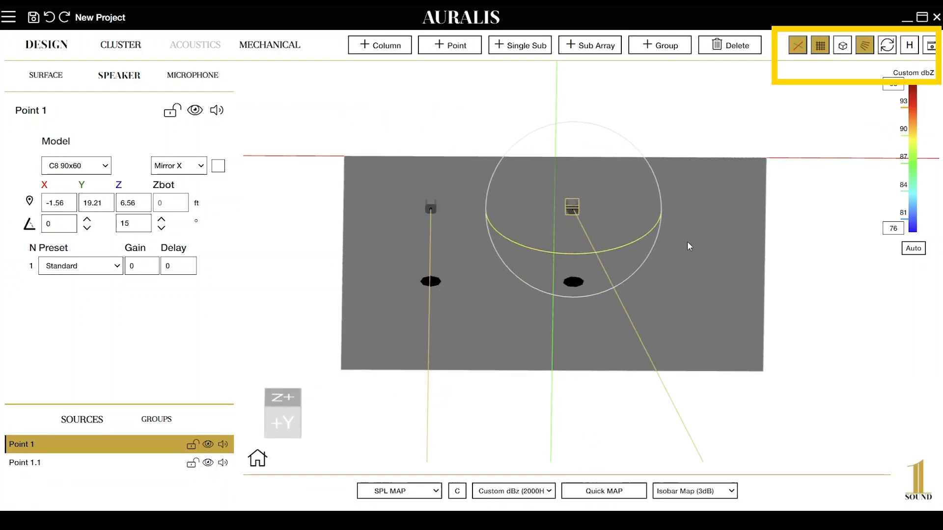
# Change the rotation manipulator from horizontal to vertical and tilt the Point 1 speaker to 5°.
pyautogui.click(911, 47)
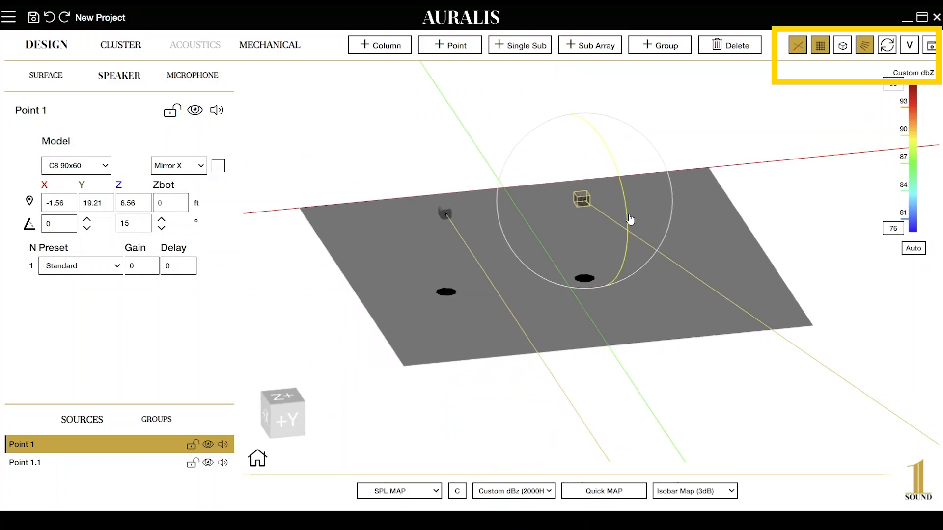
pyautogui.moveTo(627, 217)
pyautogui.mouseDown()
pyautogui.moveTo(628, 177)
pyautogui.moveTo(636, 224)
pyautogui.moveTo(626, 266)
pyautogui.moveTo(634, 219)
pyautogui.mouseUp()
pyautogui.moveTo(599, 358); pyautogui.dragTo(467, 358)
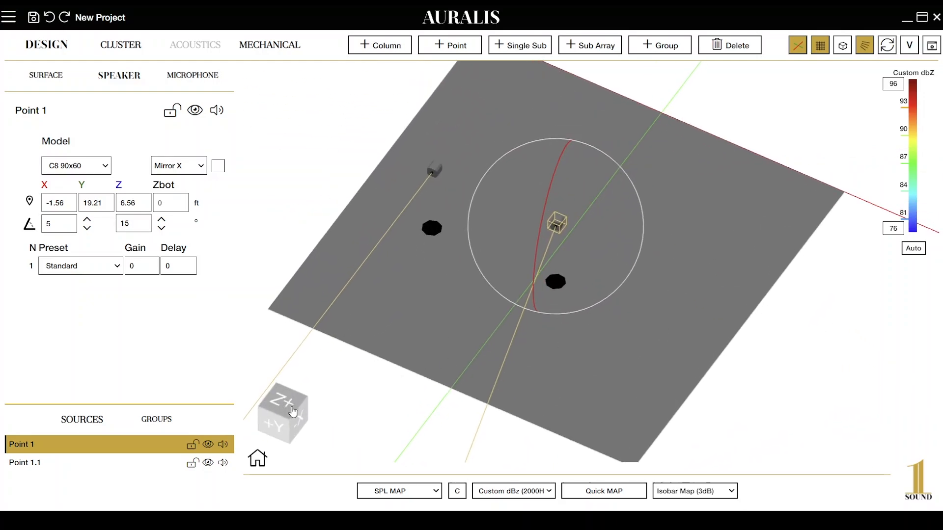
# Examine the rotated speakers in the top (+Z) and side (+X) orthographic views.
pyautogui.click(280, 407)
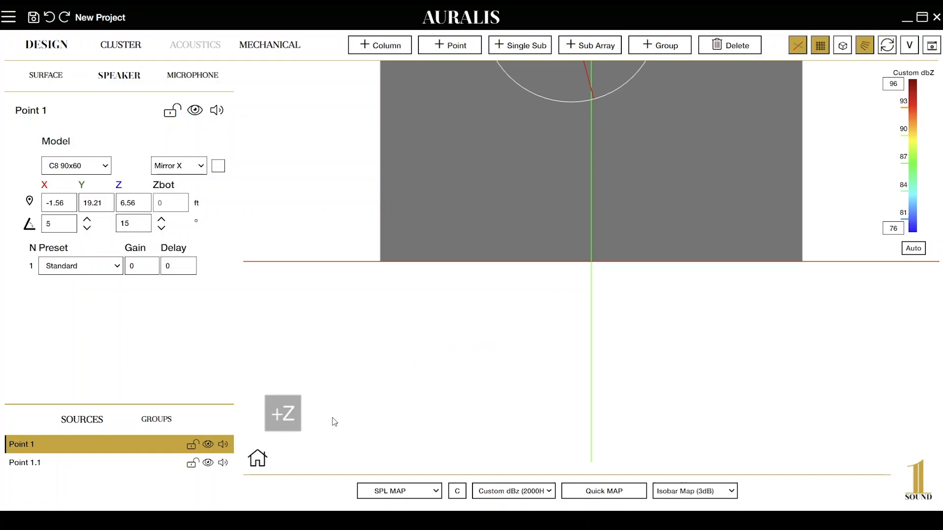
pyautogui.moveTo(331, 421); pyautogui.dragTo(260, 254)
pyautogui.click(294, 426)
pyautogui.click(521, 422)
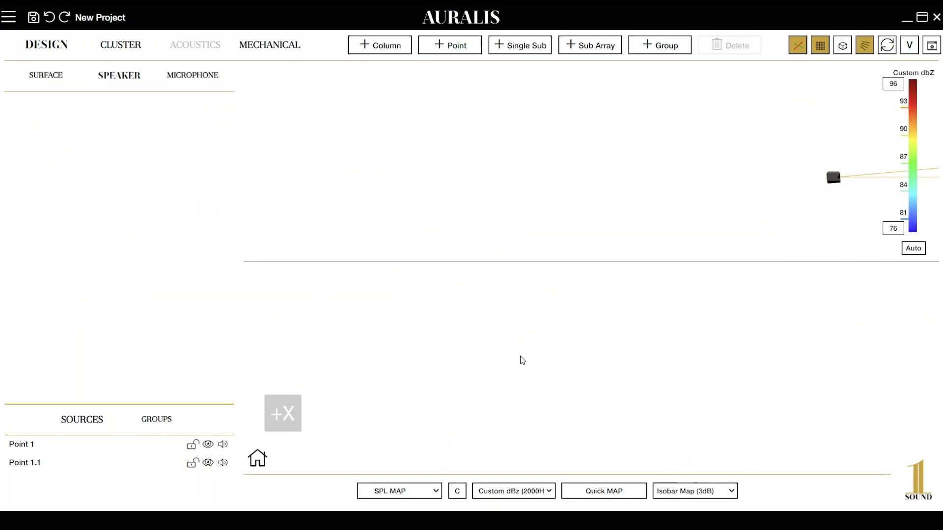
pyautogui.moveTo(524, 208); pyautogui.dragTo(561, 261)
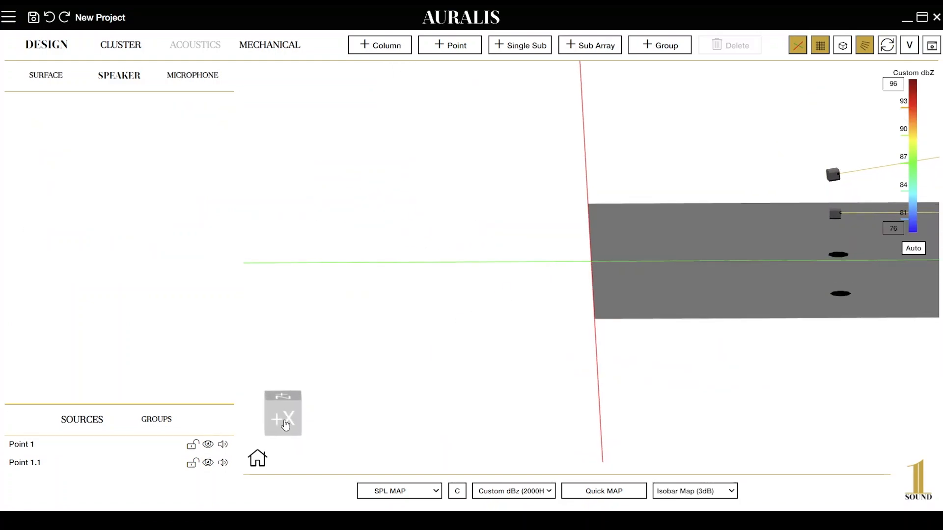
pyautogui.click(291, 423)
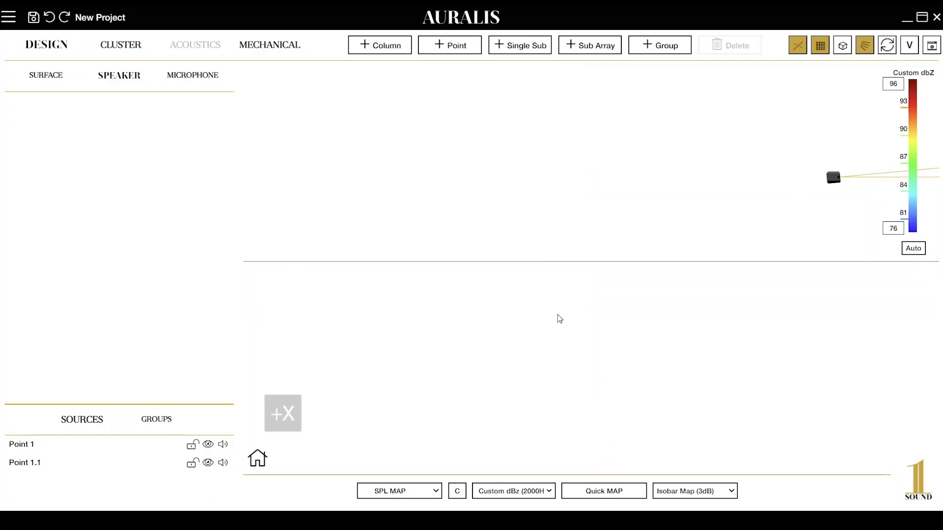
# Add an LCC44 column speaker to the venue.
pyautogui.moveTo(557, 314); pyautogui.dragTo(314, 415)
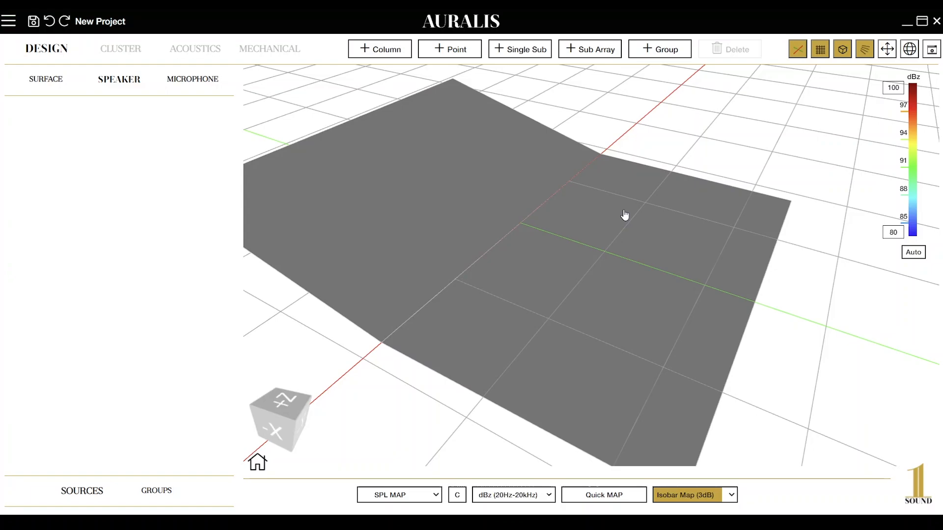
pyautogui.moveTo(618, 240); pyautogui.dragTo(511, 214)
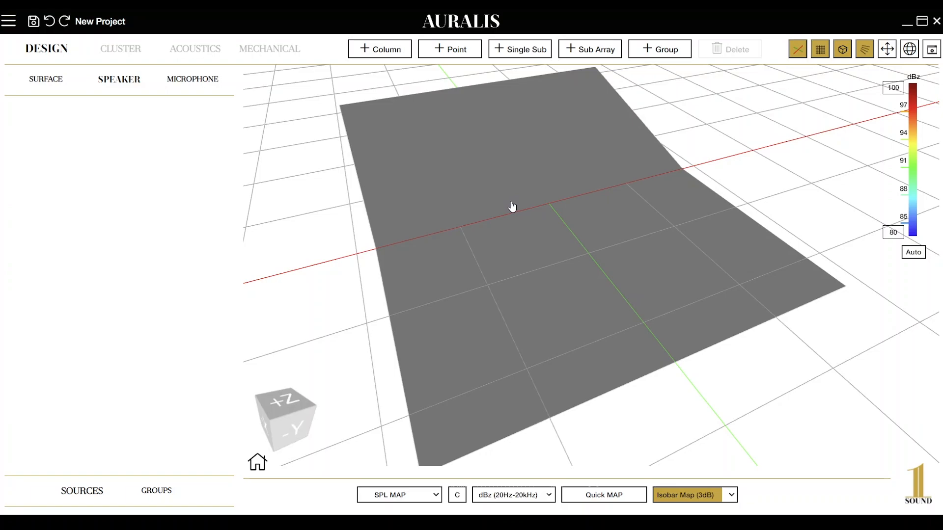
pyautogui.moveTo(507, 212); pyautogui.dragTo(615, 227)
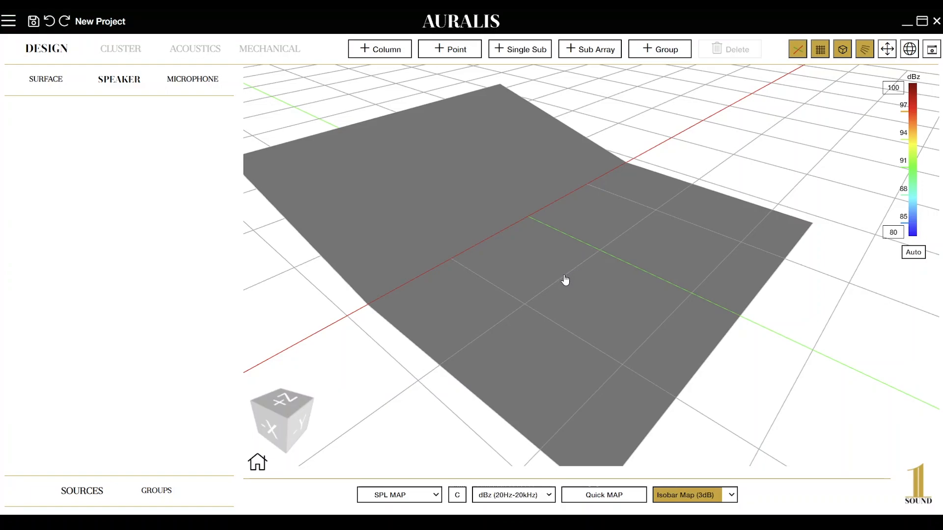
pyautogui.click(404, 55)
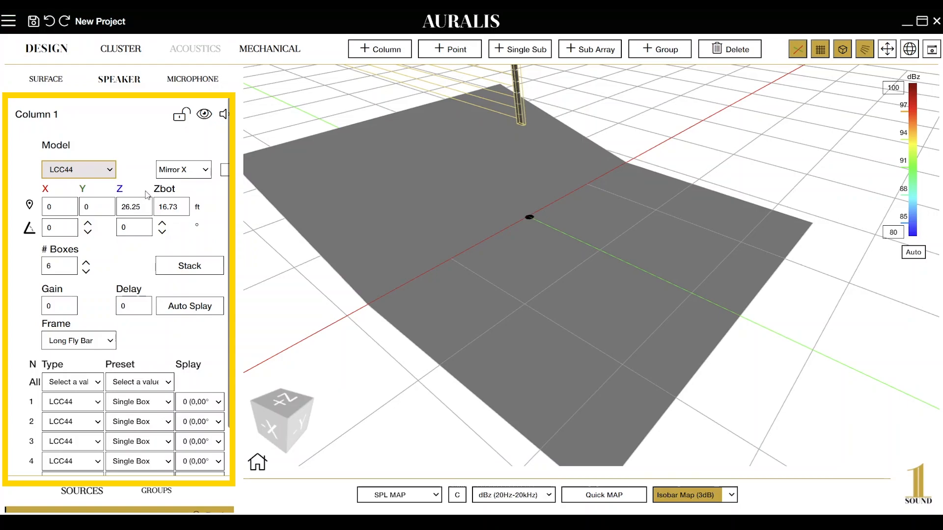
# Try the column in the stacked configuration, returning it to flown.
pyautogui.click(198, 273)
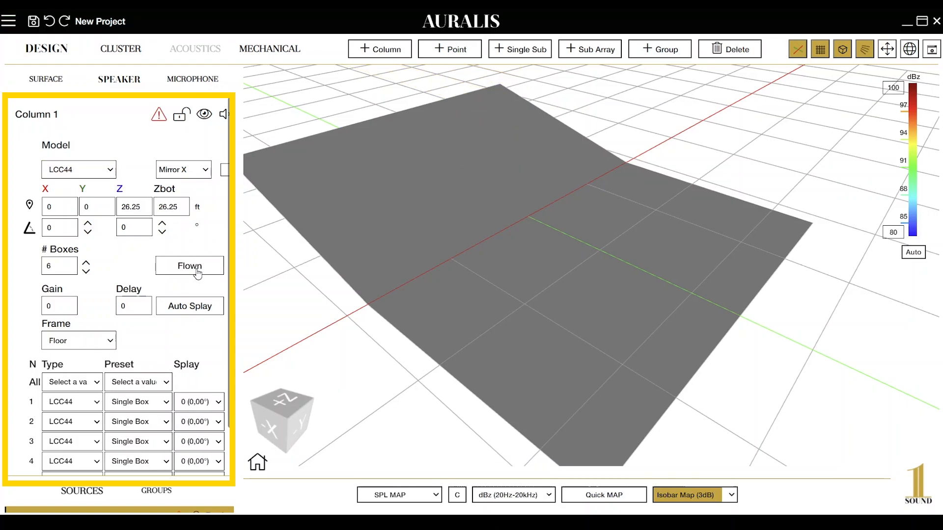
pyautogui.moveTo(516, 232); pyautogui.dragTo(521, 276, button='right')
pyautogui.click(191, 268)
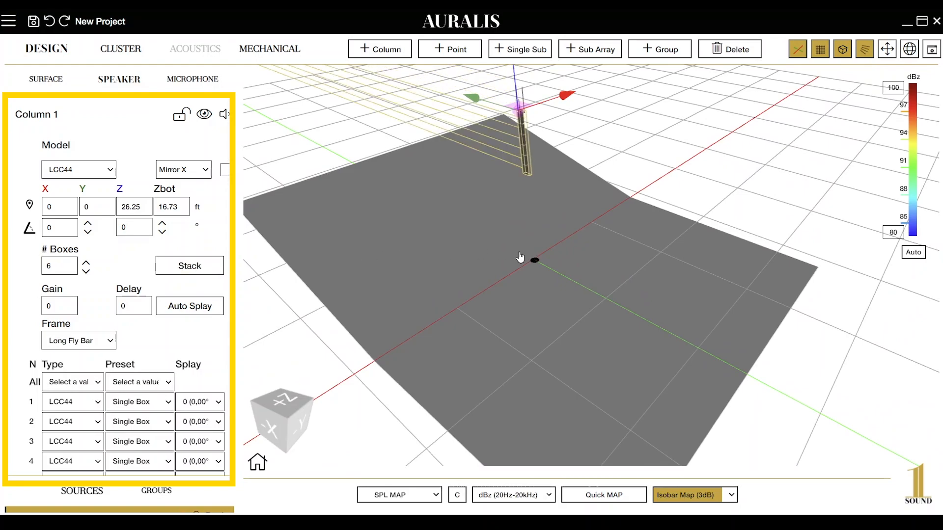
# Move the column horizontally to the front edge of the venue surface, at about X -14.7 ft and Y -40.1 ft.
pyautogui.moveTo(642, 208); pyautogui.dragTo(567, 216)
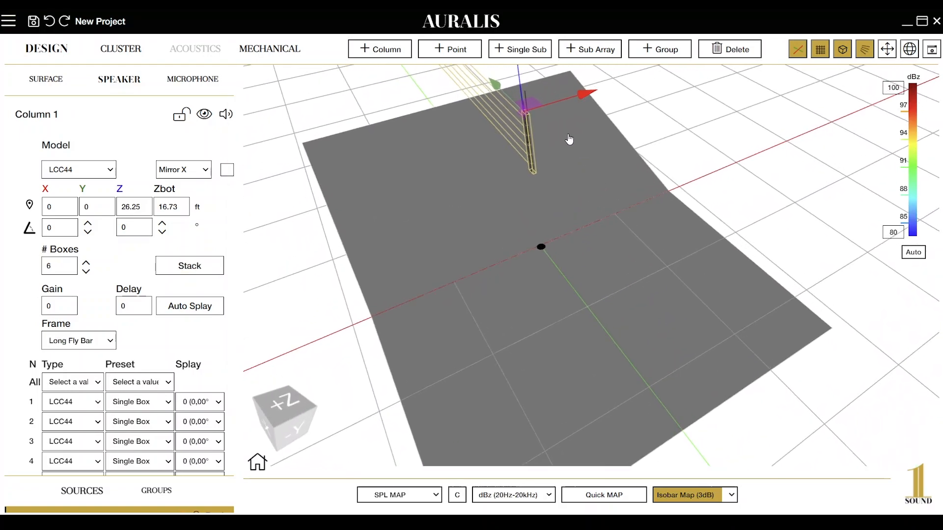
pyautogui.moveTo(530, 102); pyautogui.dragTo(574, 320)
pyautogui.moveTo(665, 290); pyautogui.dragTo(635, 216, button='right')
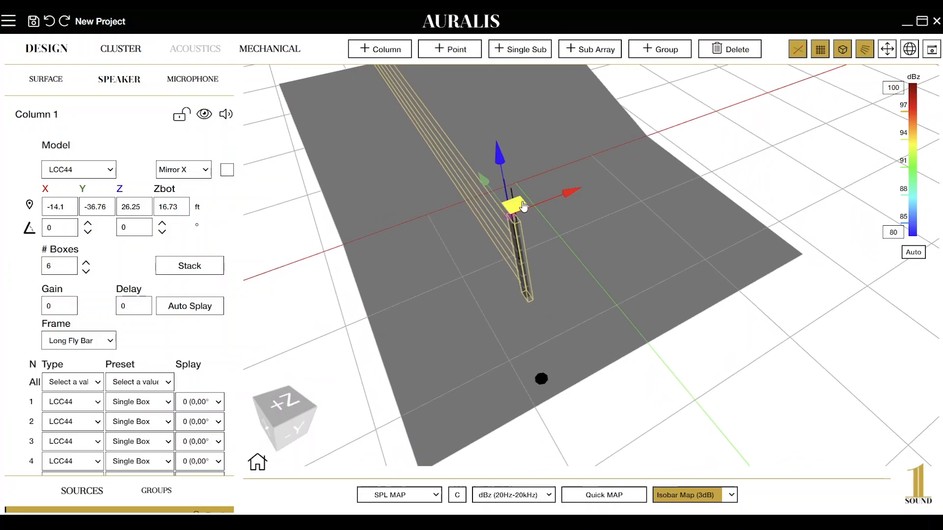
pyautogui.moveTo(525, 203); pyautogui.dragTo(534, 228)
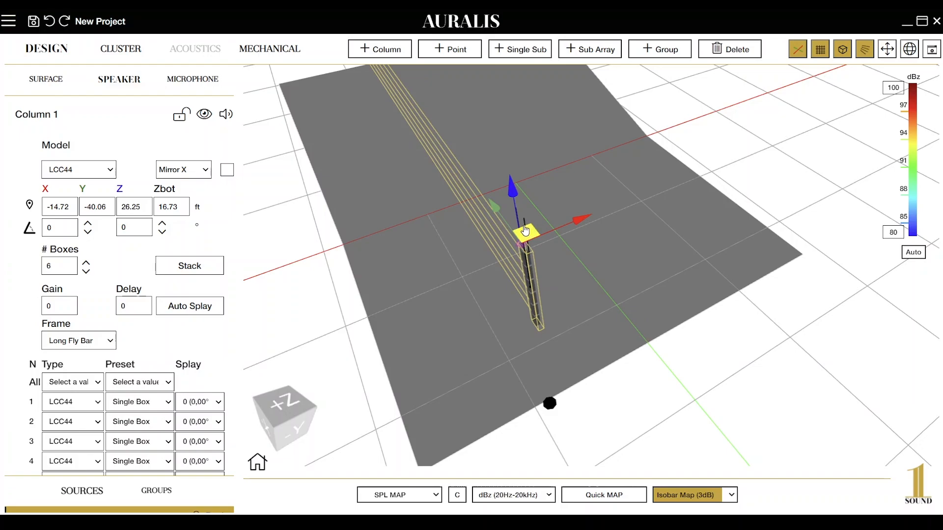
# Set the column's Z height to 20 ft.
pyautogui.moveTo(145, 211); pyautogui.dragTo(59, 202)
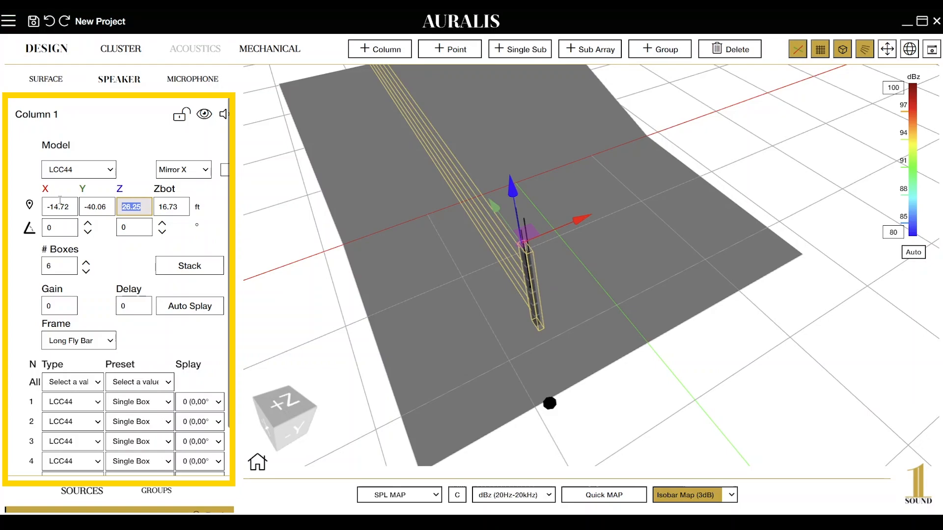
pyautogui.write('20')
pyautogui.press('Return')
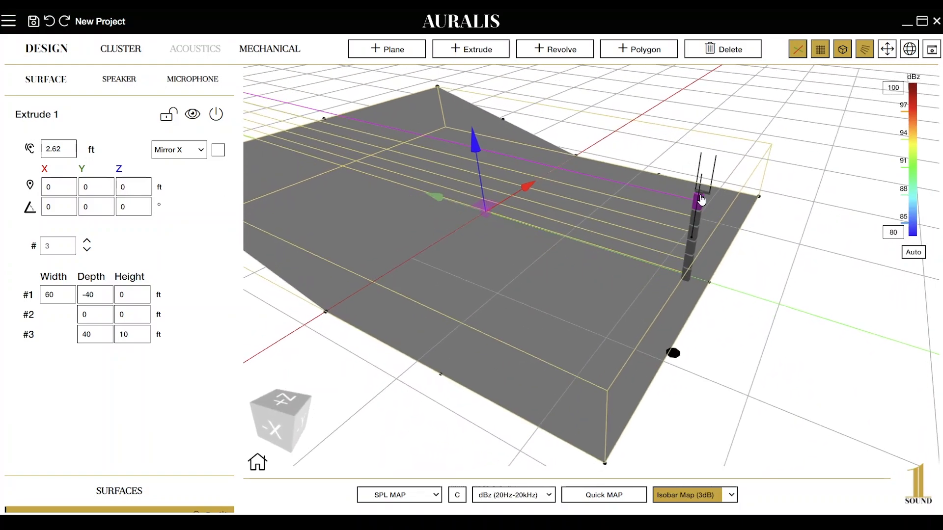
# Apply Auto Splay to the column and calculate the SPL map over the venue surface.
pyautogui.click(702, 200)
pyautogui.click(190, 306)
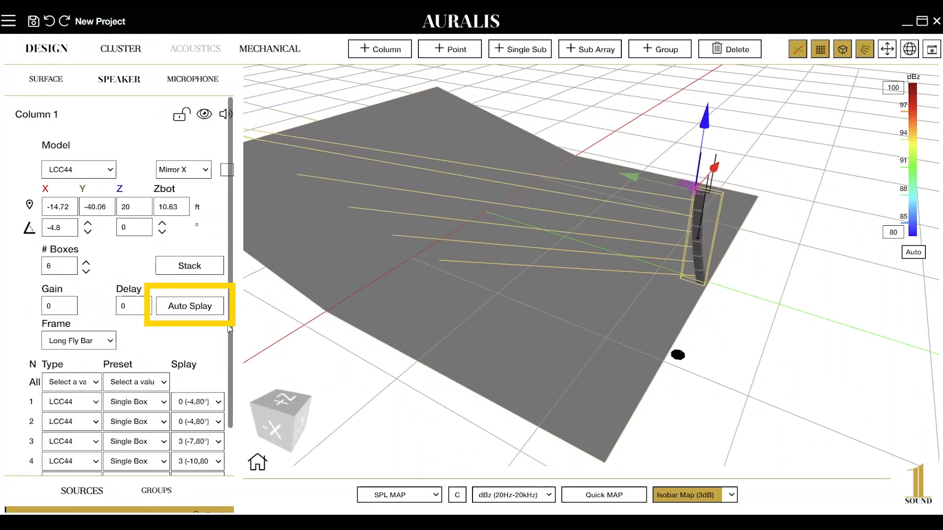
pyautogui.click(387, 494)
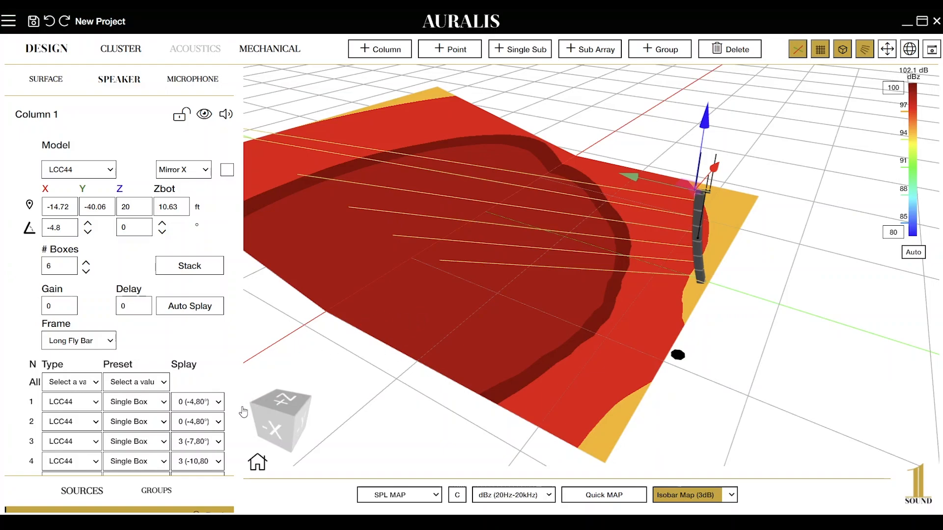
# Try a splay of 3 on the column's second box and 0 on the third box, restoring both values.
pyautogui.click(203, 439)
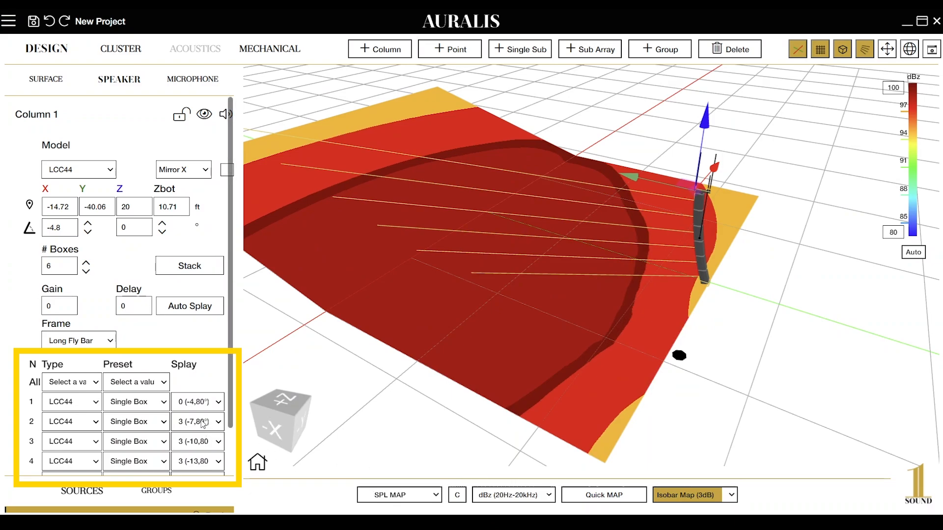
pyautogui.click(205, 422)
pyautogui.click(208, 441)
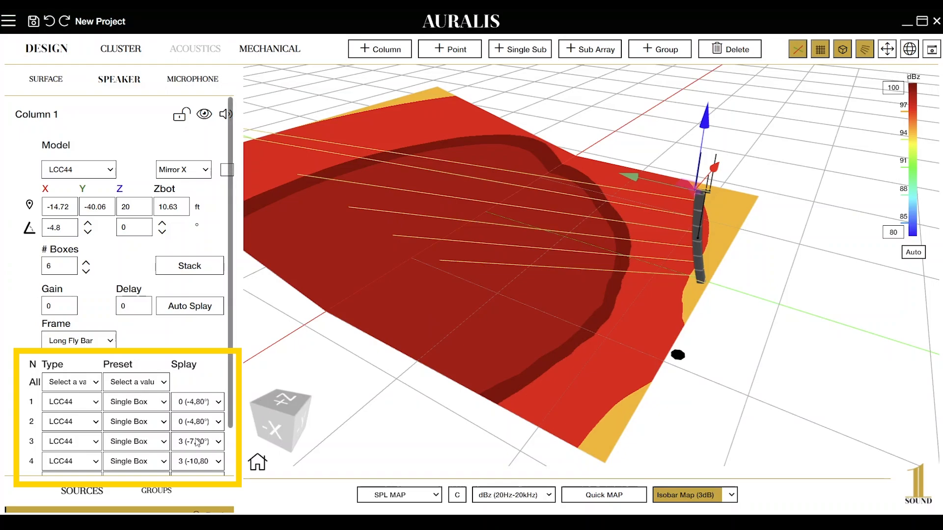
pyautogui.click(203, 470)
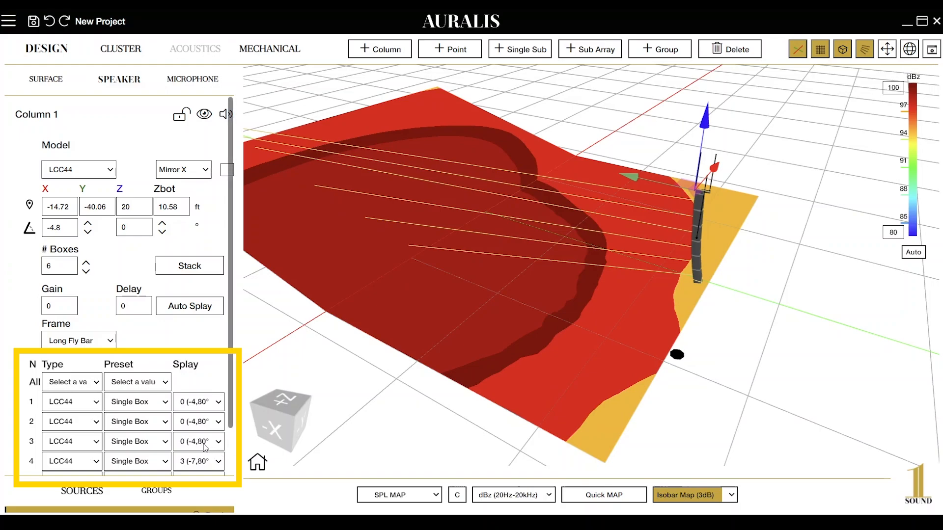
pyautogui.click(200, 488)
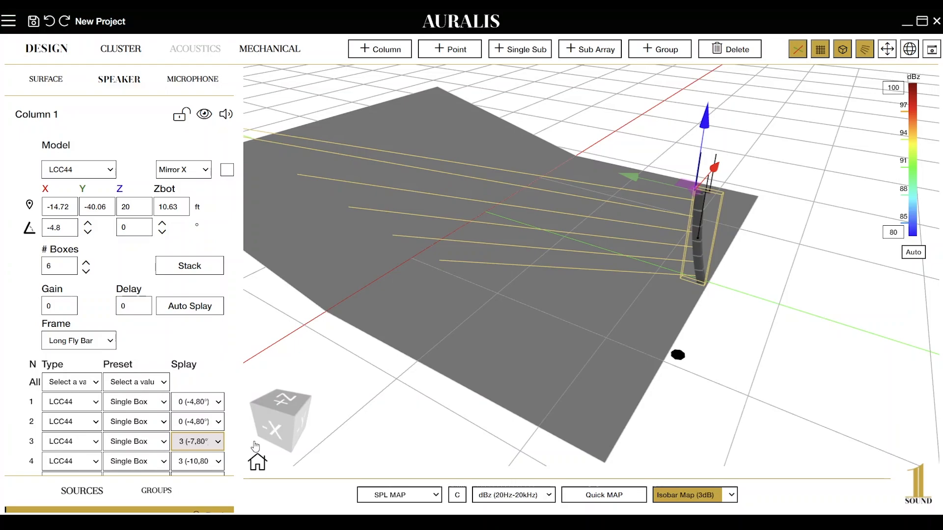
# Set the column's number of boxes to 7 and calculate the SPL map again.
pyautogui.click(86, 262)
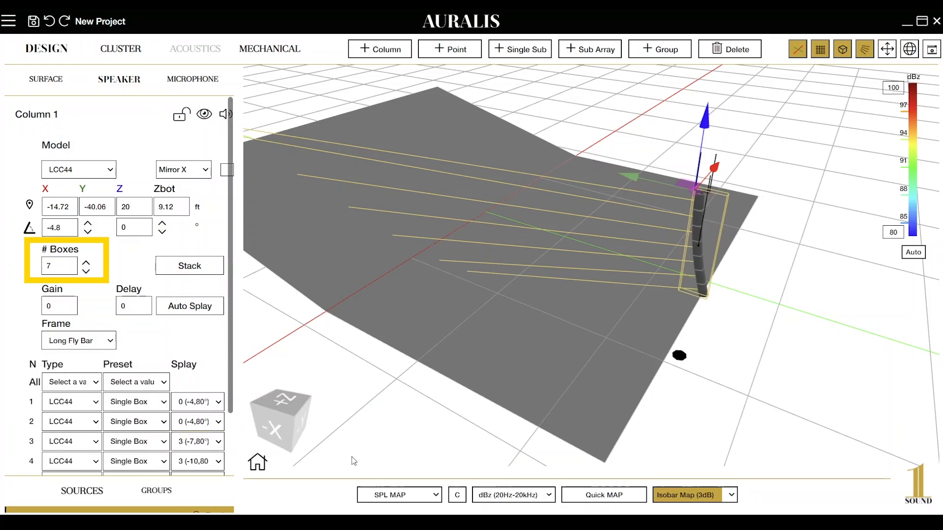
pyautogui.click(372, 494)
pyautogui.moveTo(457, 216)
pyautogui.mouseDown()
pyautogui.moveTo(508, 213)
pyautogui.moveTo(400, 343)
pyautogui.mouseUp()
pyautogui.moveTo(391, 302)
pyautogui.mouseDown()
pyautogui.moveTo(467, 265)
pyautogui.moveTo(504, 295)
pyautogui.moveTo(419, 294)
pyautogui.moveTo(585, 210)
pyautogui.mouseUp()
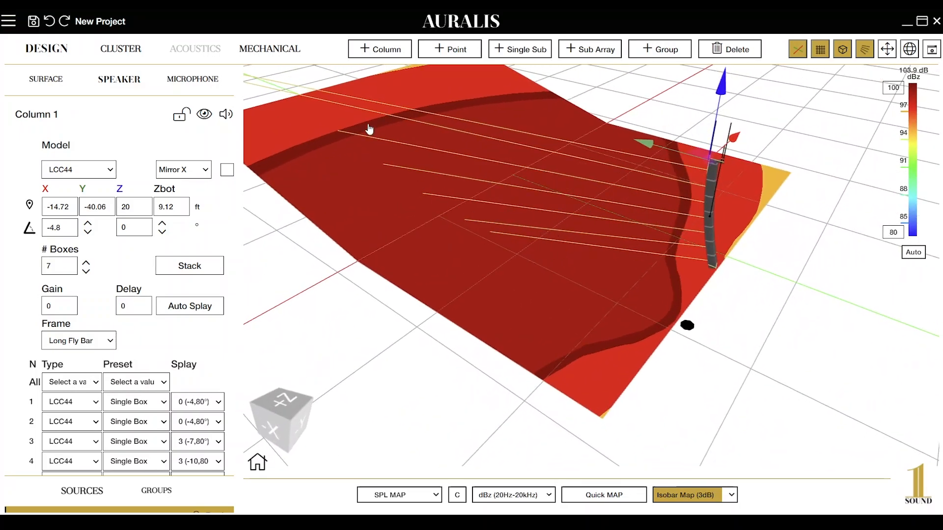
# Check the column's mechanical rigging views and auto-scale the SPL colour range in its cluster analysis.
pyautogui.click(279, 55)
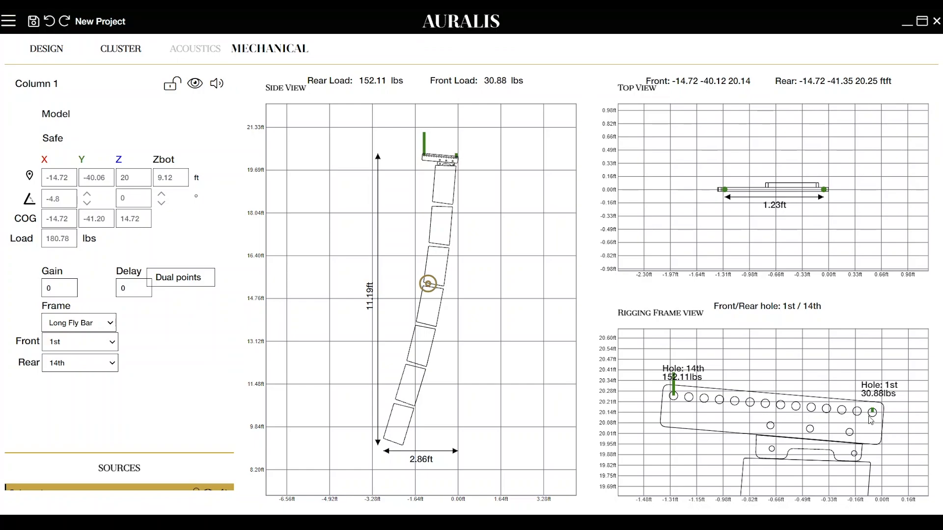
pyautogui.click(127, 54)
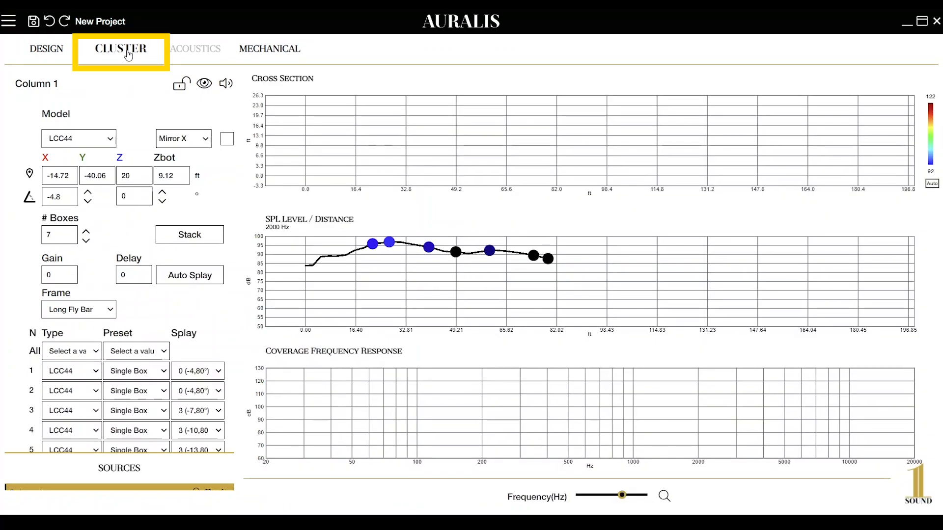
pyautogui.click(929, 191)
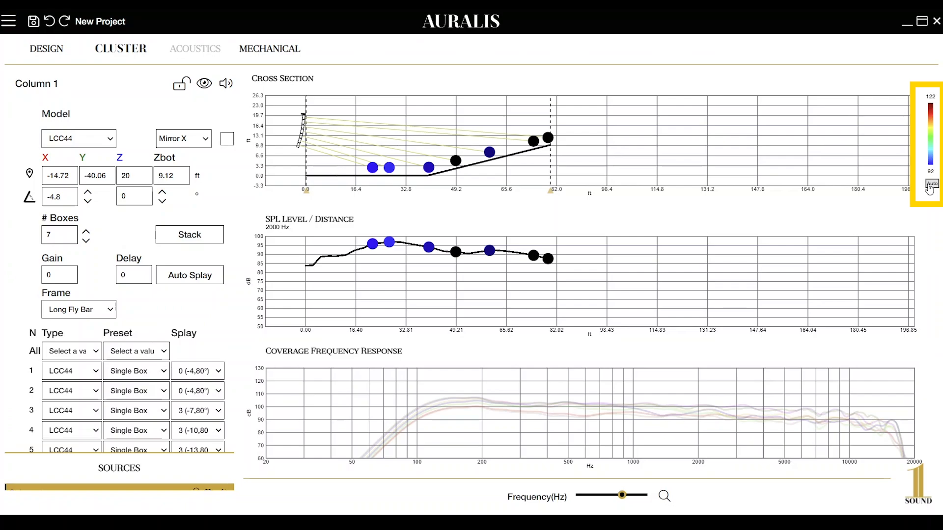
pyautogui.click(933, 185)
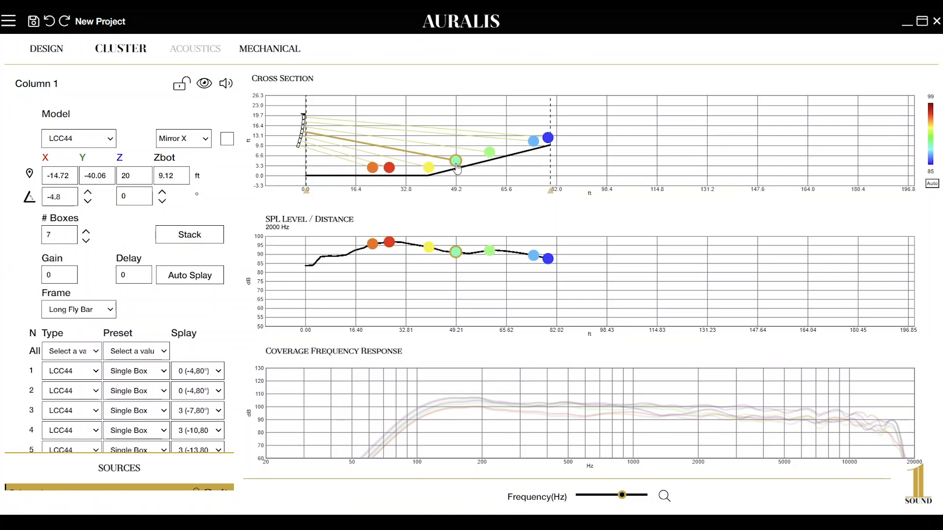
# Set the cluster analysis frequency to 500 Hz and examine the second coverage point on the SPL level curve.
pyautogui.click(607, 496)
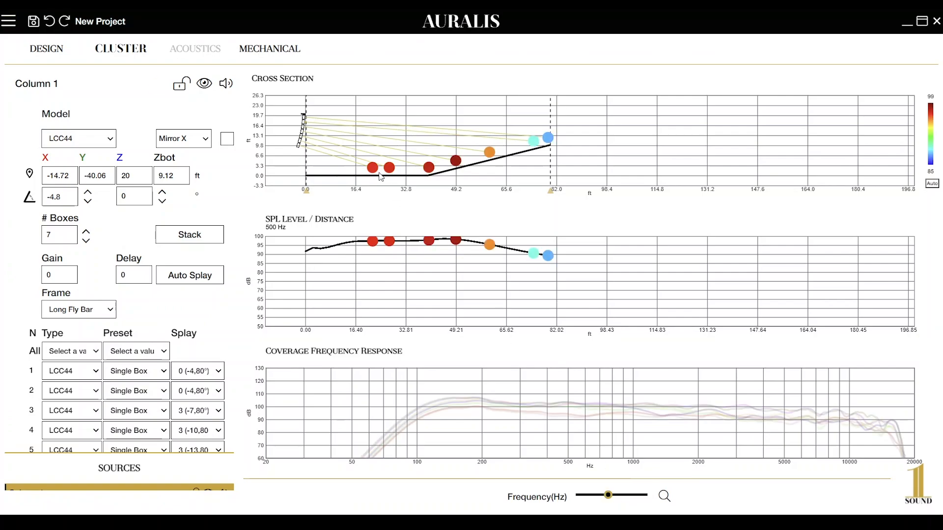
pyautogui.click(390, 242)
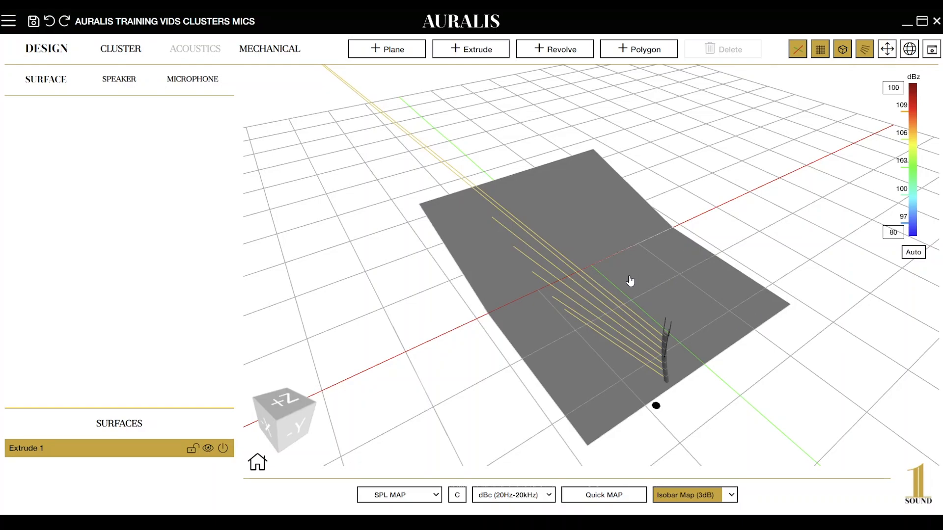
# Add two microphones, one at about X -14.9, Y -20.2 ft and the other at about X 25.7, Y -20.0 ft.
pyautogui.moveTo(547, 293); pyautogui.dragTo(628, 266)
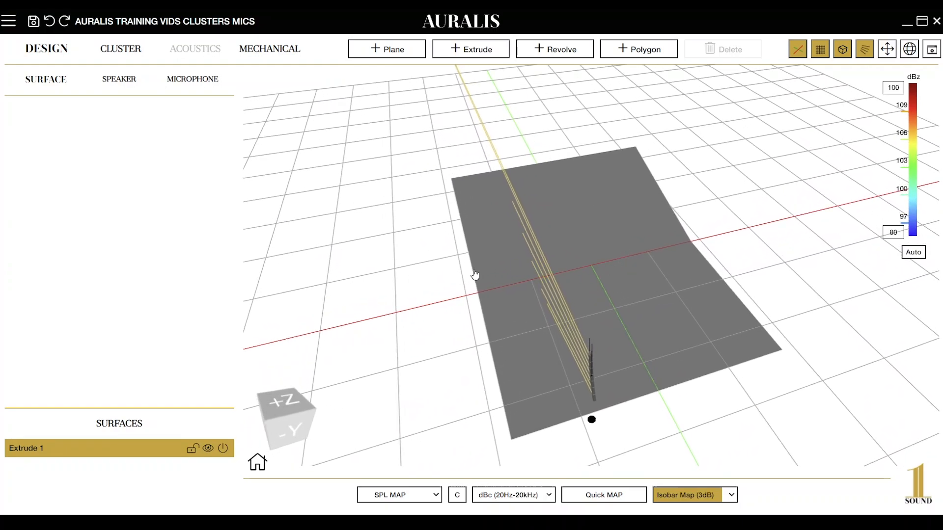
pyautogui.click(192, 79)
pyautogui.click(389, 49)
pyautogui.moveTo(582, 190); pyautogui.dragTo(584, 305)
pyautogui.click(388, 49)
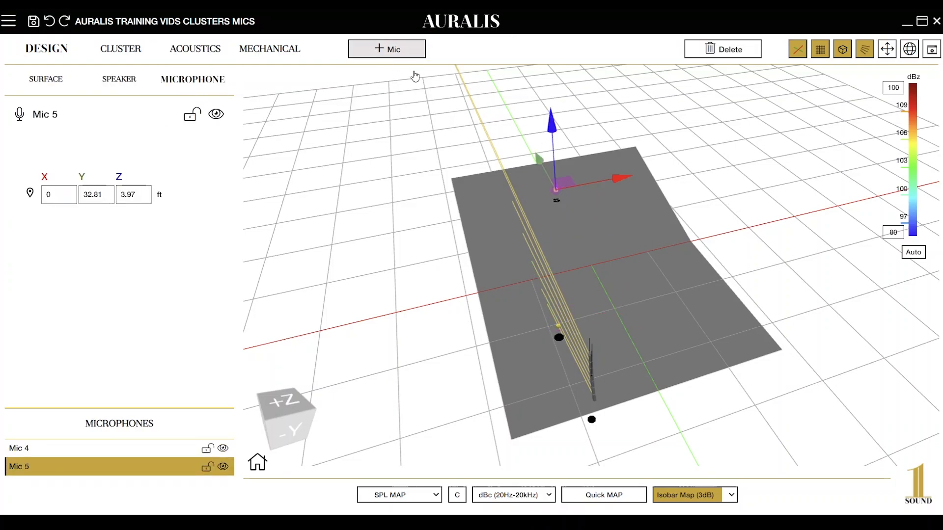
pyautogui.moveTo(573, 178); pyautogui.dragTo(730, 261)
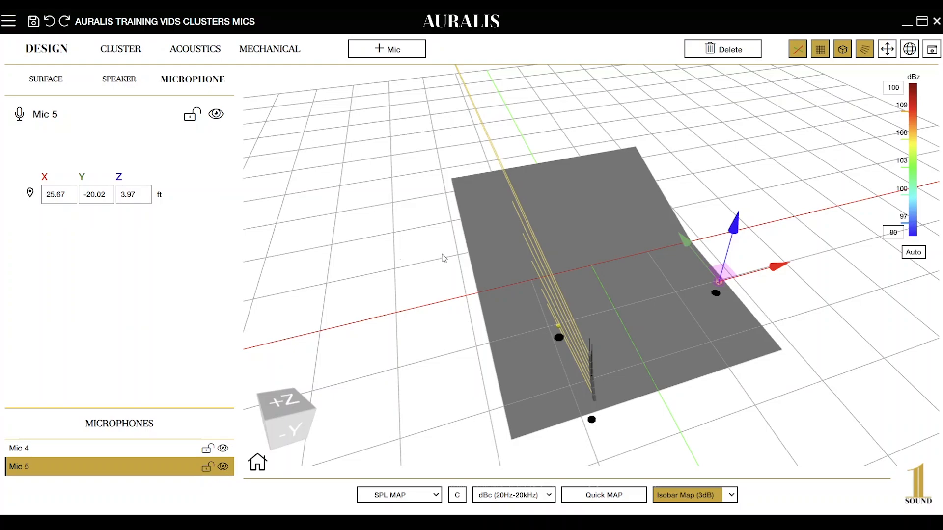
# Add a third microphone with its Z height at 14 ft, placed near the rear edge at about X -15, Y 30.2 ft.
pyautogui.click(388, 49)
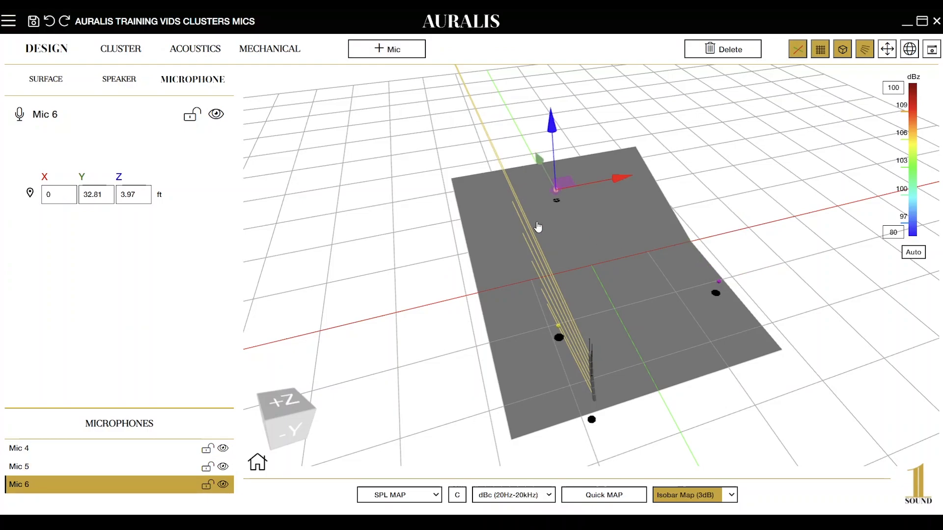
pyautogui.click(144, 190)
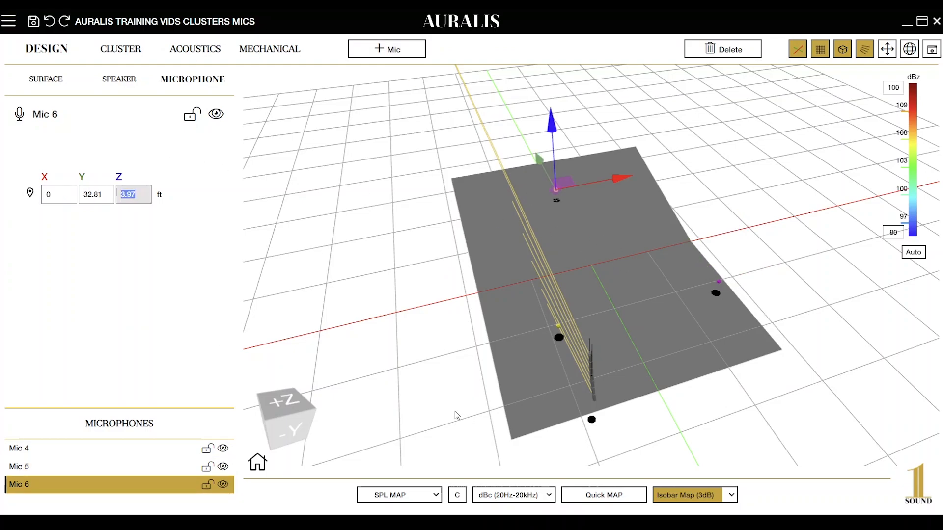
pyautogui.write('14')
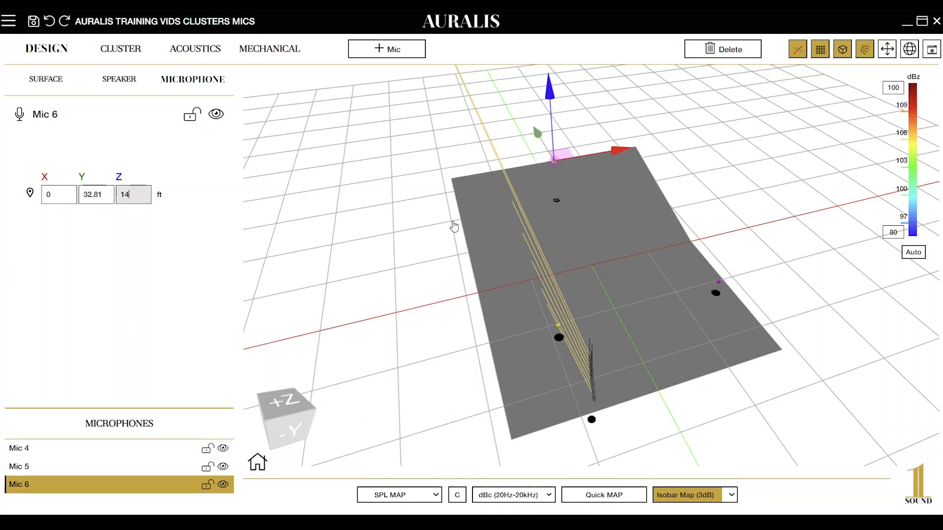
pyautogui.moveTo(455, 226); pyautogui.dragTo(568, 245)
pyautogui.moveTo(500, 164); pyautogui.dragTo(455, 198)
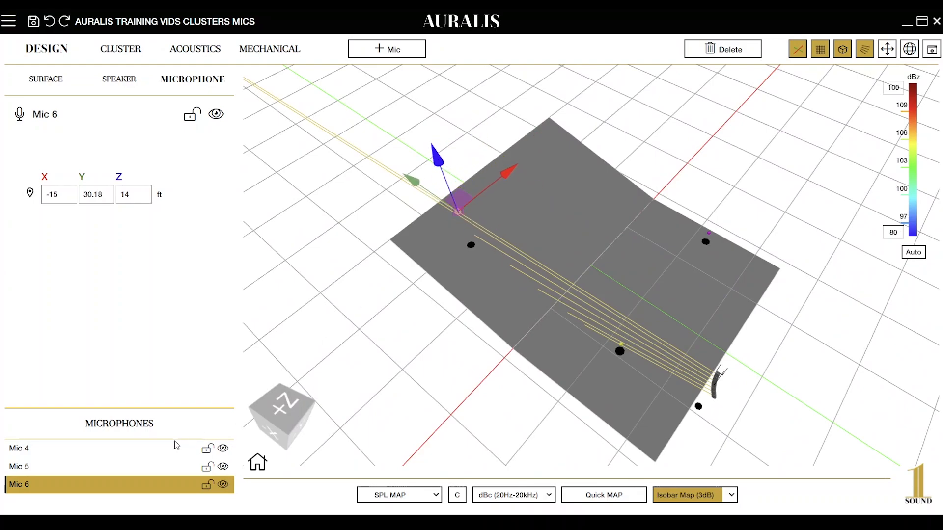
# Rename the microphone nearest the column as "close".
pyautogui.click(114, 448)
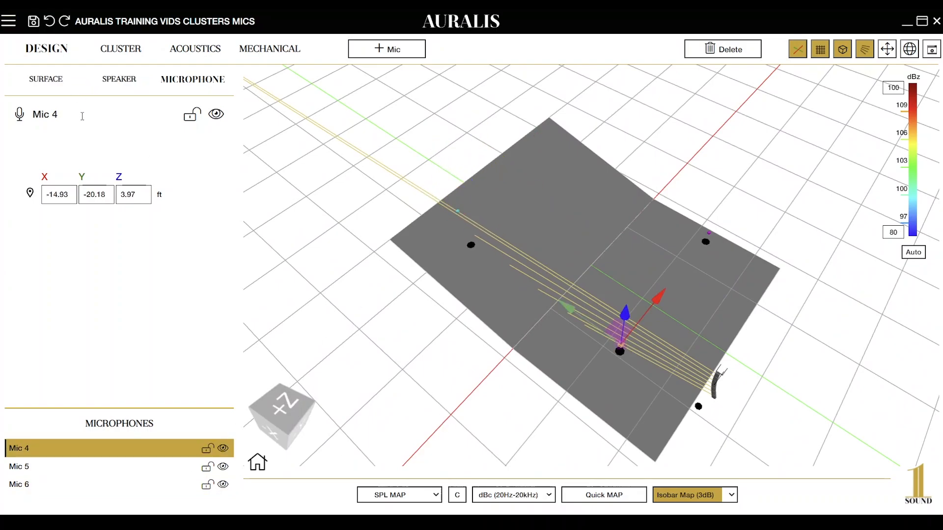
pyautogui.doubleClick(82, 116)
pyautogui.write('closs')
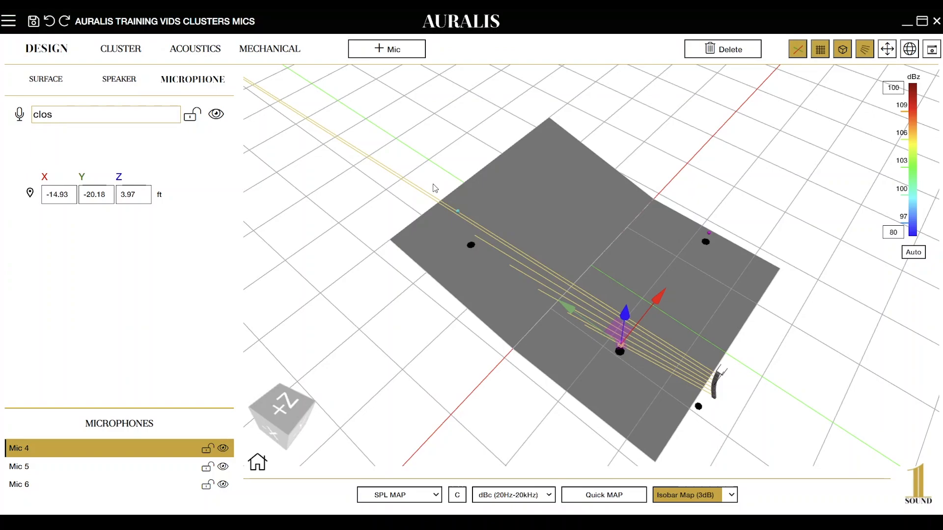
pyautogui.write('e')
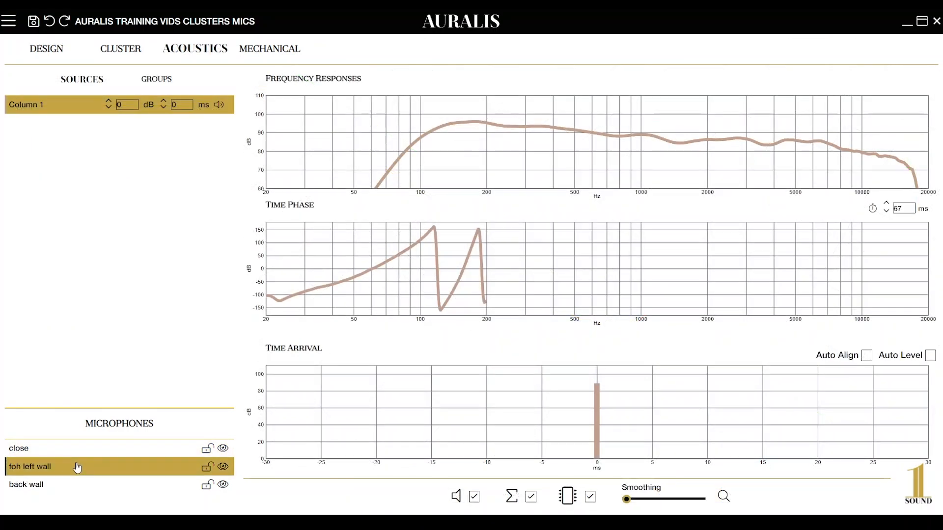
# Compare the frequency, phase and arrival graphs at the back wall, close and foh left wall microphones.
pyautogui.keyDown('ctrl'); pyautogui.click(72, 491); pyautogui.keyUp('ctrl')
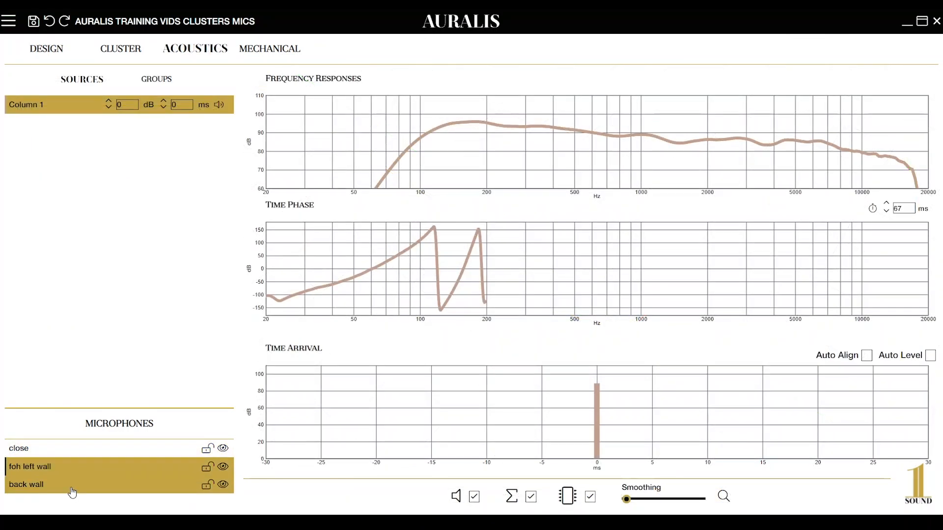
pyautogui.click(72, 491)
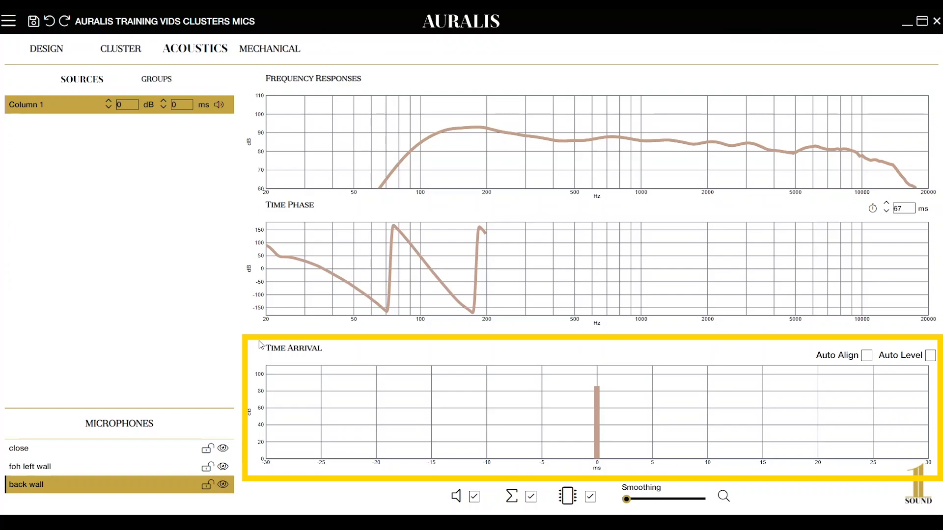
pyautogui.click(92, 449)
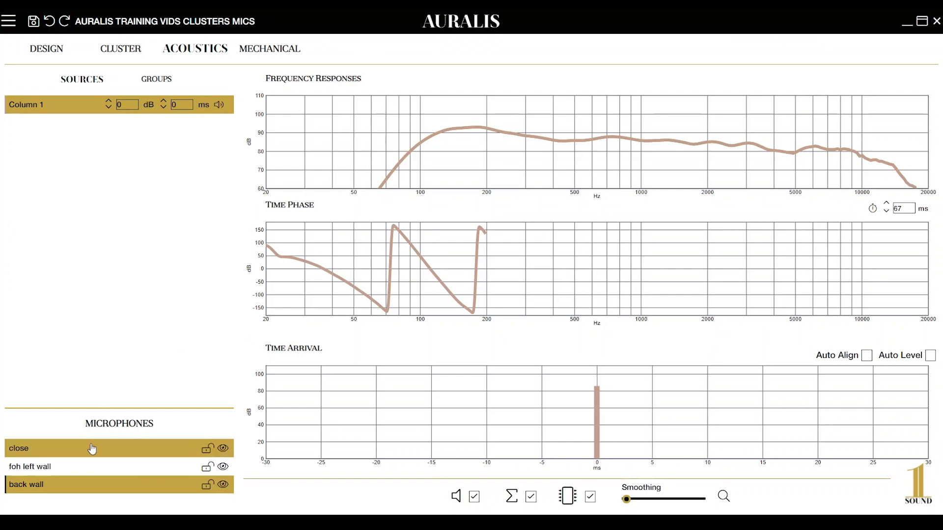
pyautogui.click(92, 450)
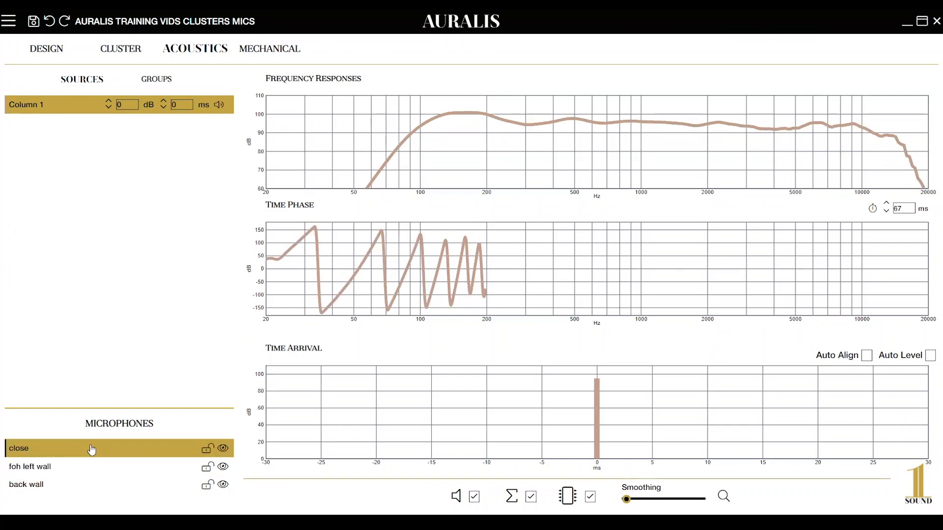
pyautogui.click(85, 466)
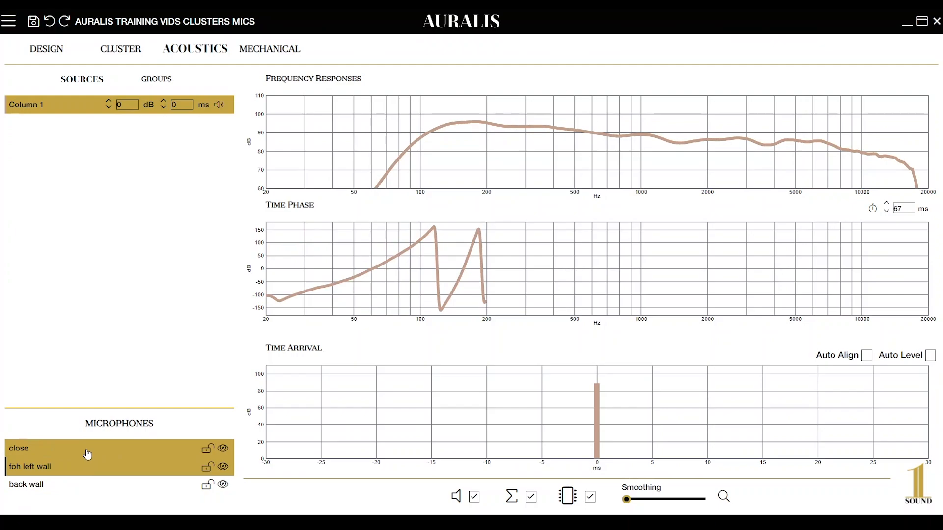
pyautogui.click(87, 455)
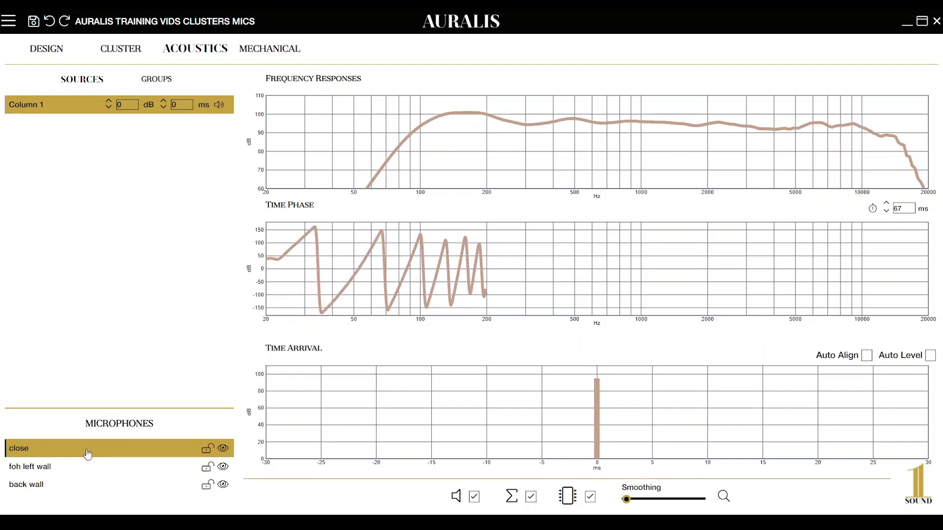
pyautogui.click(67, 486)
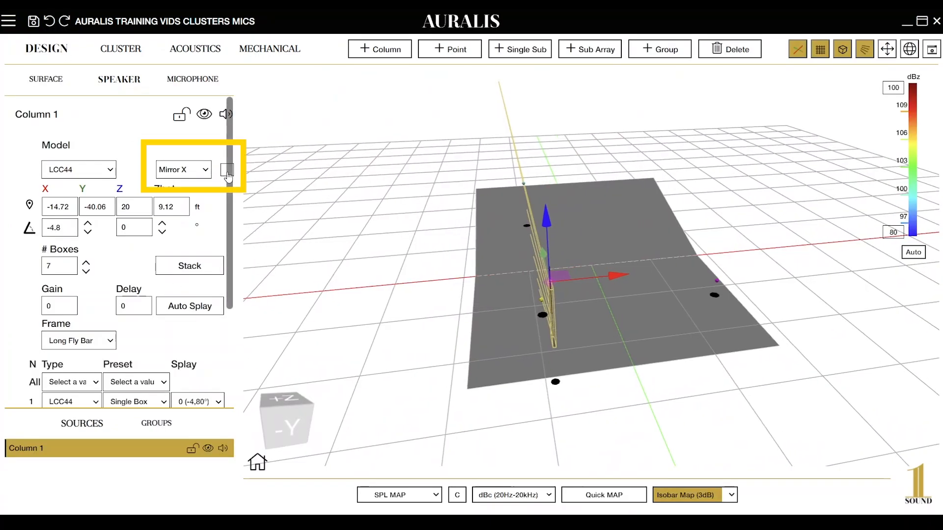
# Mirror Column 1 across X to create a matching column on the opposite side of the venue.
pyautogui.click(227, 171)
pyautogui.moveTo(611, 137); pyautogui.dragTo(583, 80)
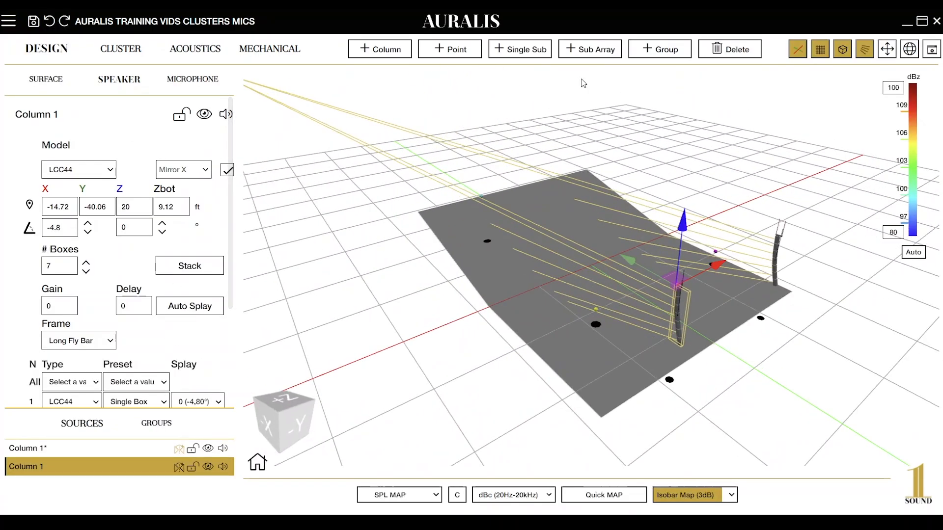
# Add an LCC44 point speaker at about X -17.2, Y 21.5 ft, with Z at 20 ft and its vertical angle at -35°.
pyautogui.click(464, 52)
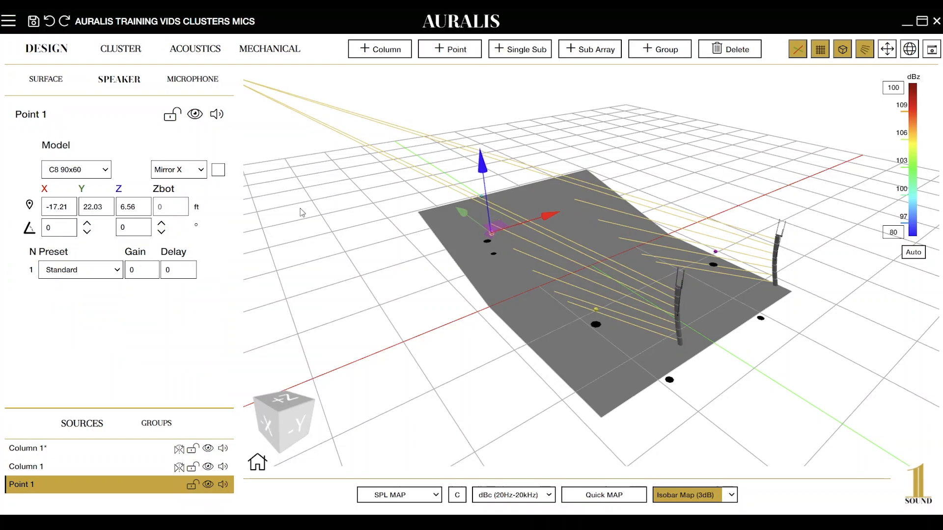
pyautogui.doubleClick(133, 207)
pyautogui.write('2')
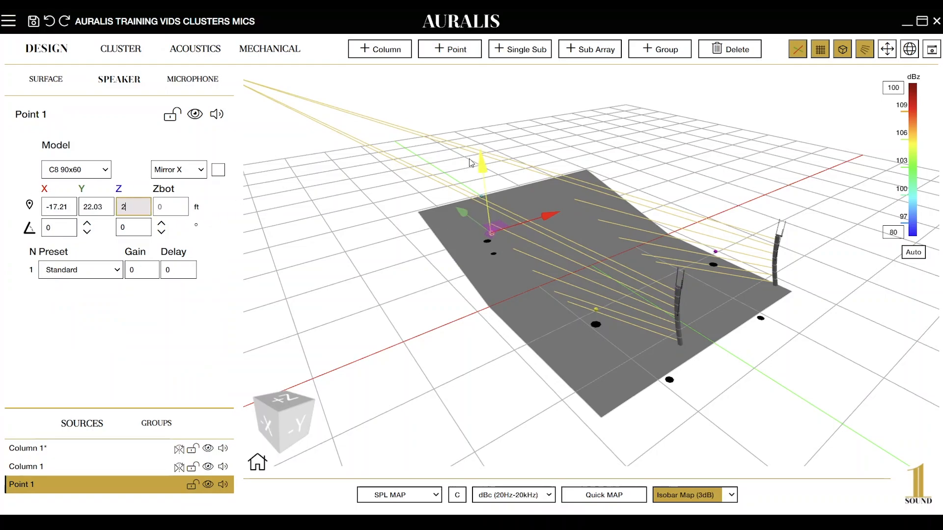
pyautogui.write('0')
pyautogui.press('Tab')
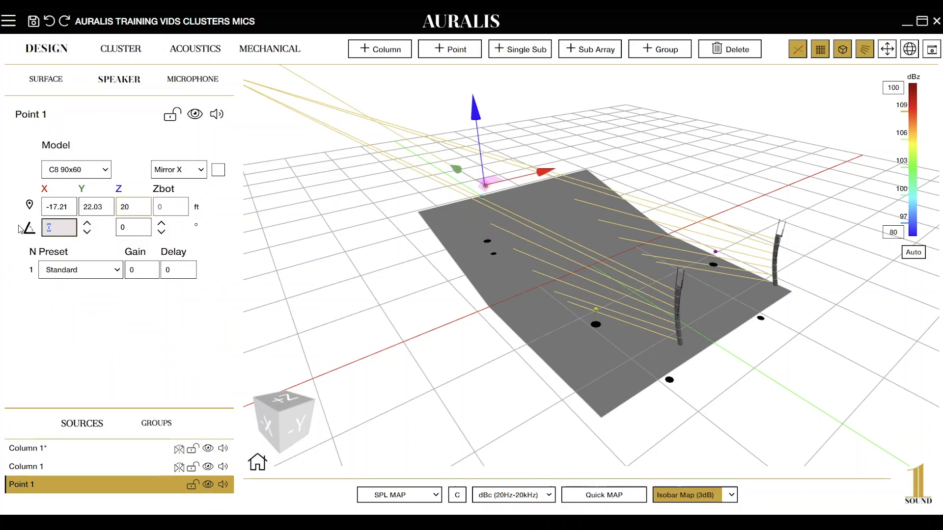
pyautogui.write('-3')
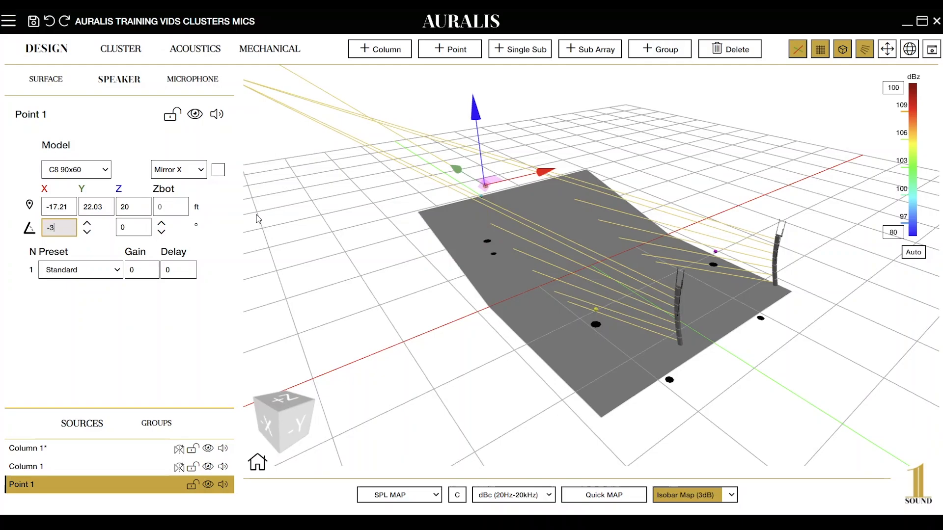
pyautogui.write('5')
pyautogui.moveTo(326, 243); pyautogui.dragTo(702, 269)
pyautogui.moveTo(428, 239); pyautogui.dragTo(435, 238)
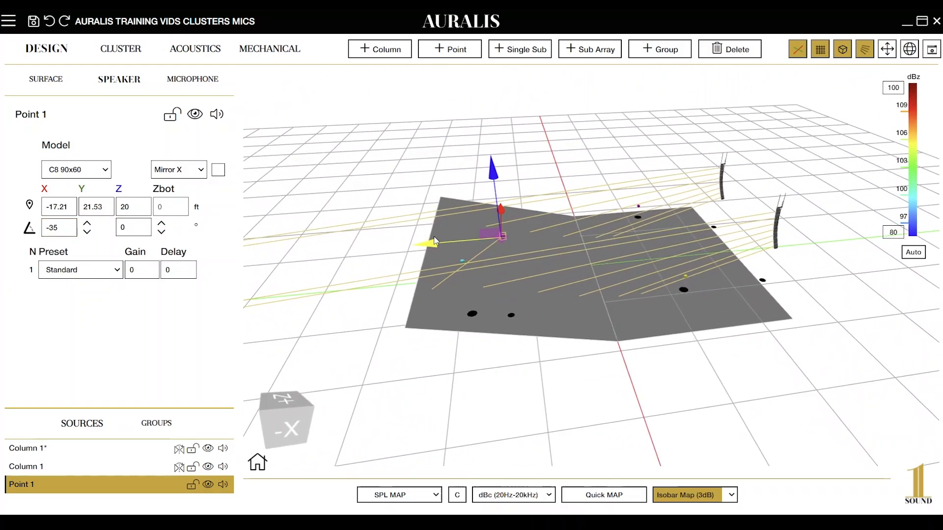
pyautogui.click(105, 166)
pyautogui.click(92, 386)
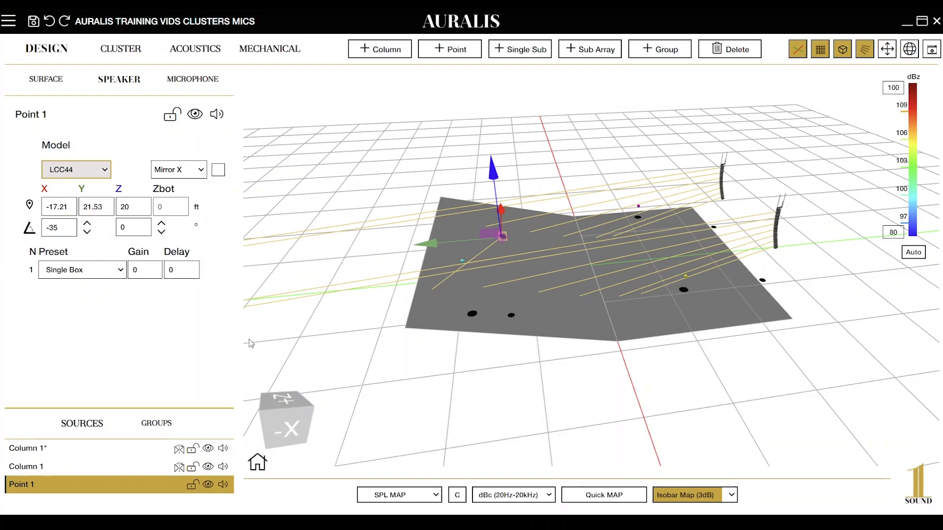
# Auto-align the source arrival times at the back wall microphone in the acoustics analysis, with Column 1 as the reference.
pyautogui.click(179, 49)
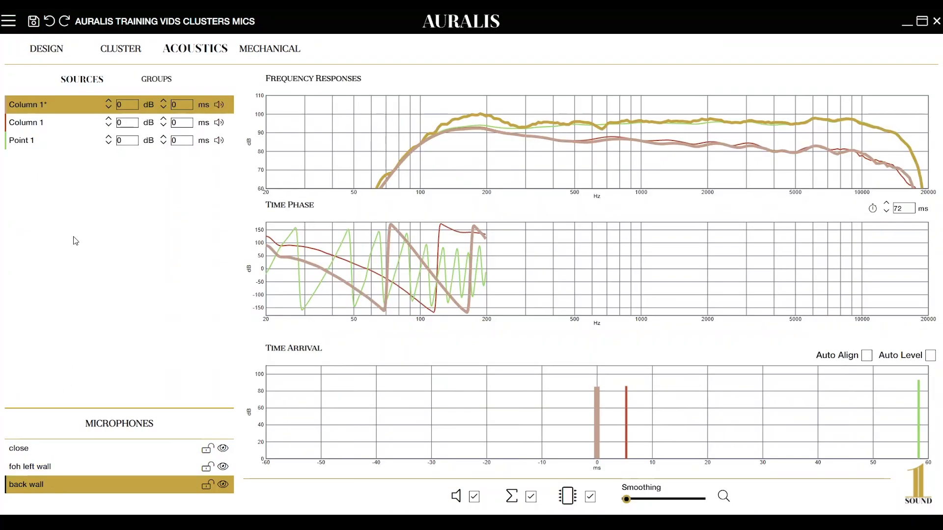
pyautogui.click(71, 127)
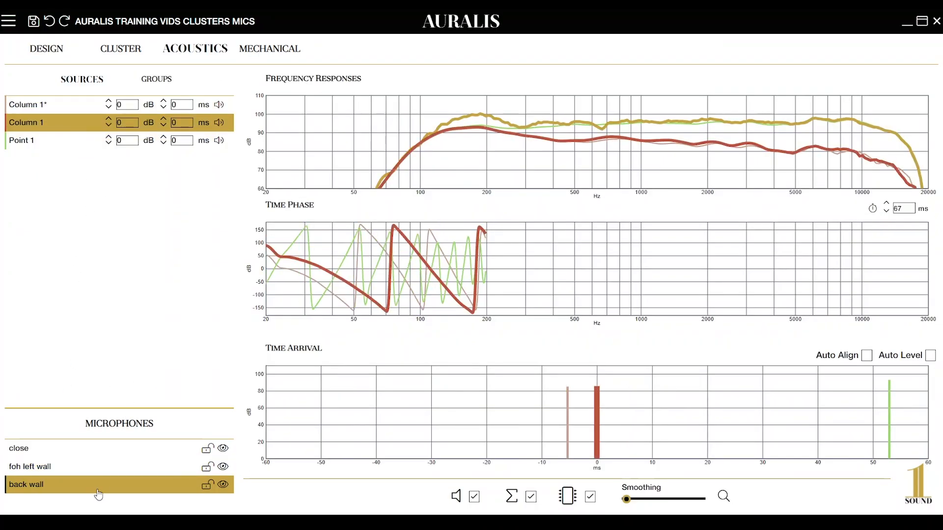
pyautogui.click(51, 484)
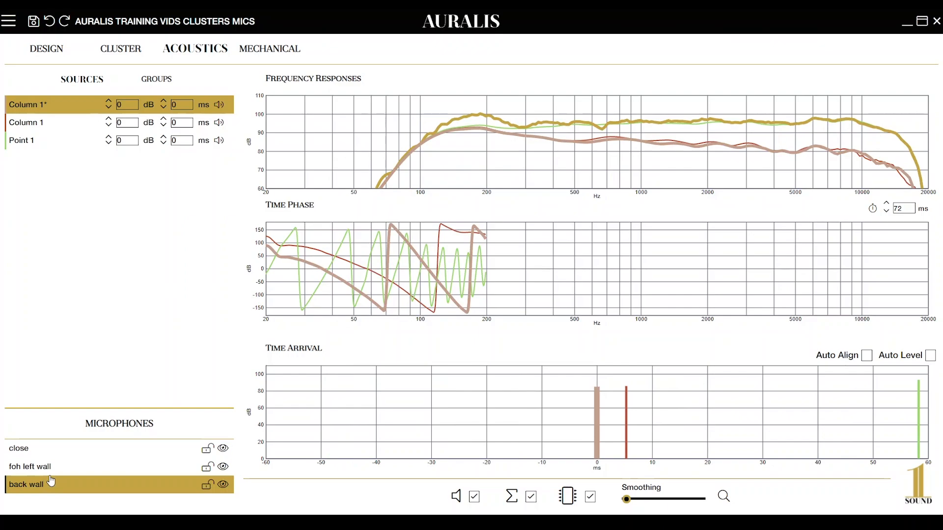
pyautogui.click(71, 127)
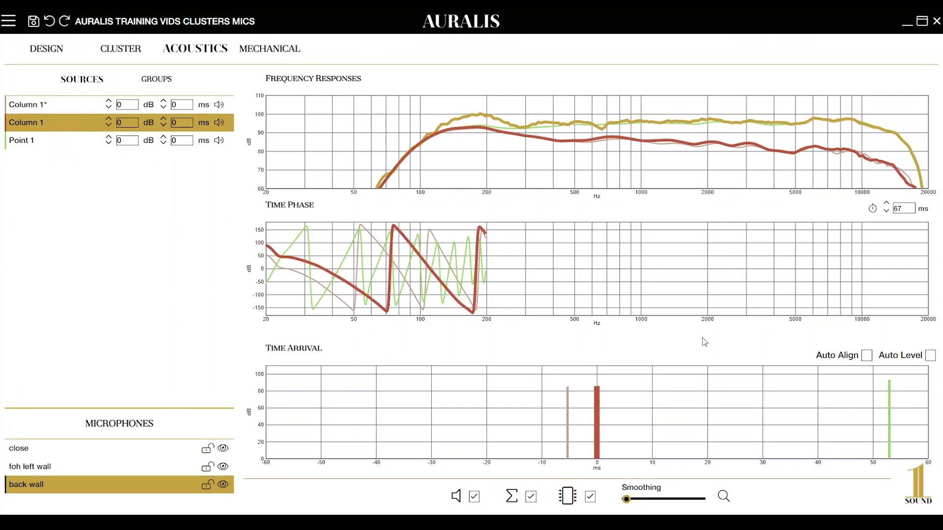
pyautogui.click(867, 356)
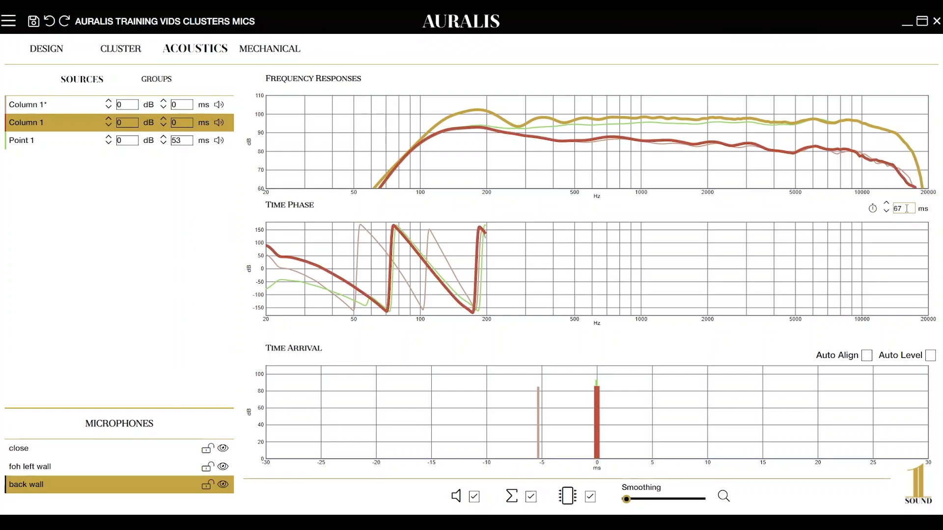
# Compare the aligned responses and arrival times of Column 1*, Column 1 and Point 1 at the back wall microphone.
pyautogui.keyDown('ctrl'); pyautogui.click(55, 111); pyautogui.keyUp('ctrl')
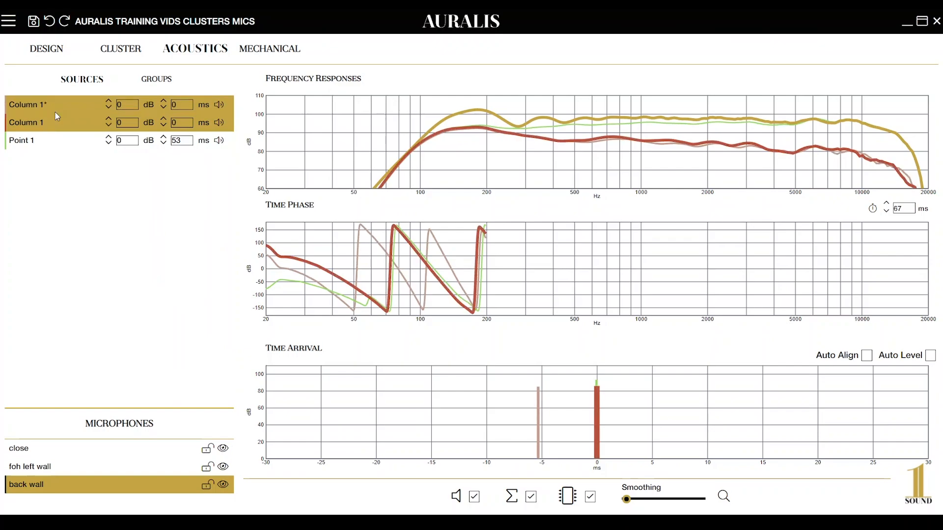
pyautogui.click(57, 112)
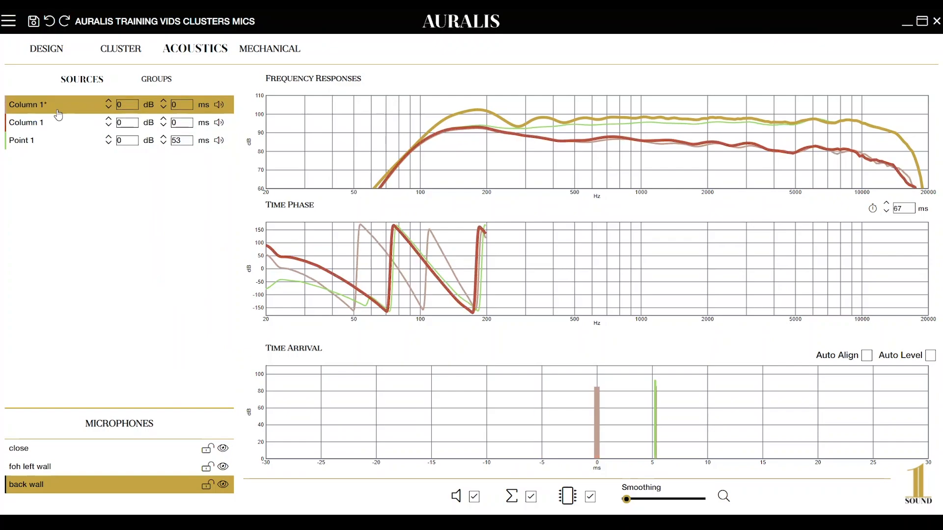
pyautogui.click(51, 128)
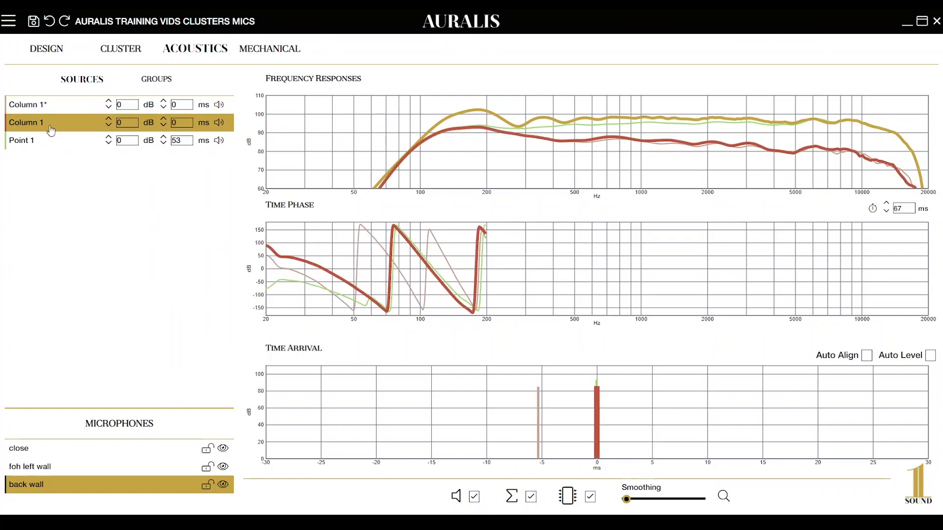
pyautogui.click(54, 143)
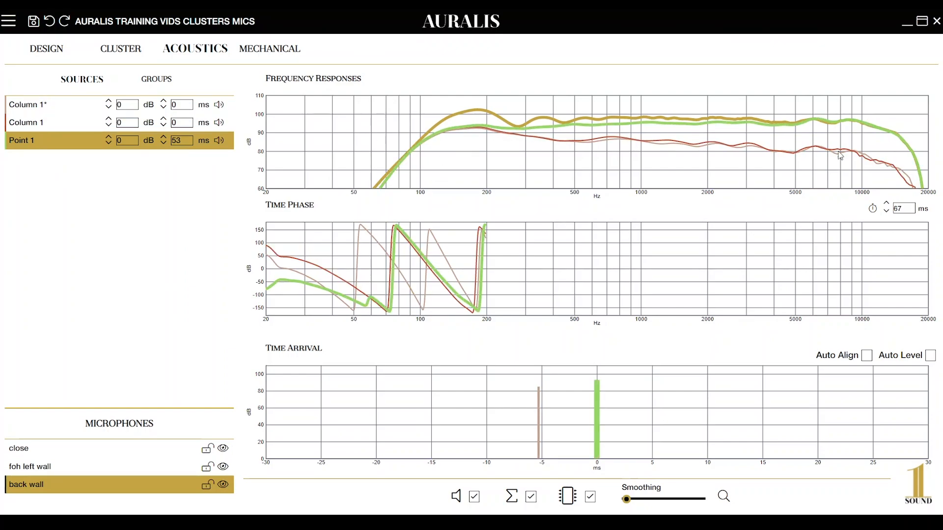
pyautogui.click(49, 122)
pyautogui.keyDown('ctrl'); pyautogui.click(50, 104); pyautogui.keyUp('ctrl')
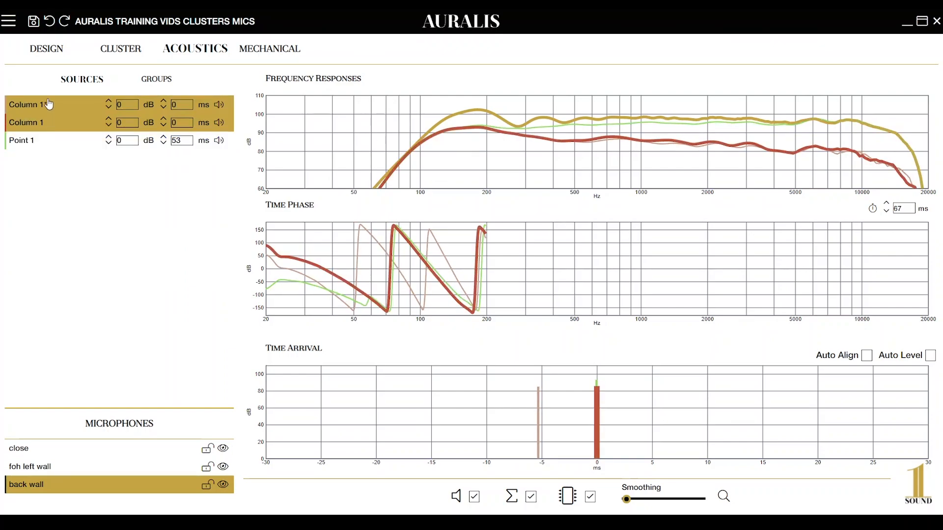
pyautogui.click(50, 104)
# For the close microphone, switch the summing curve, the individual speaker curves and the processing option off and back on to compare the graphs.
pyautogui.click(69, 467)
pyautogui.click(68, 448)
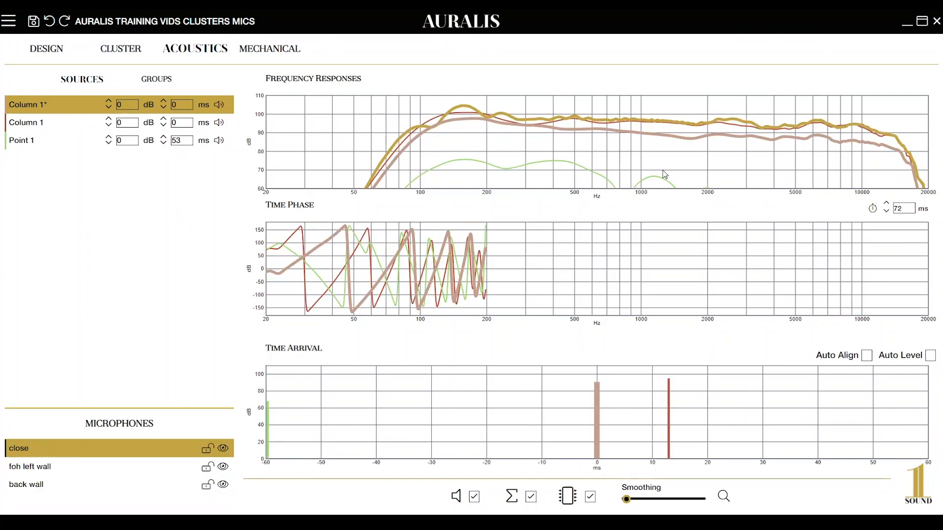
pyautogui.click(531, 497)
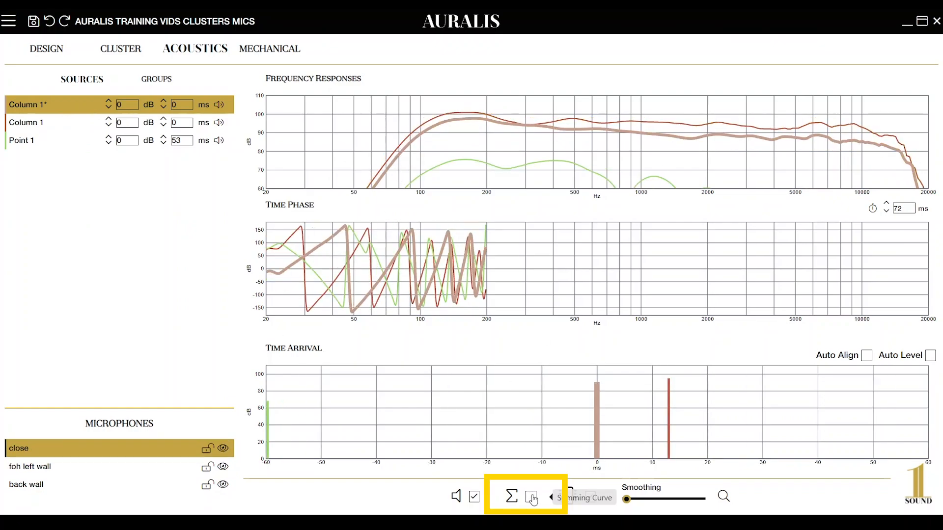
pyautogui.click(532, 497)
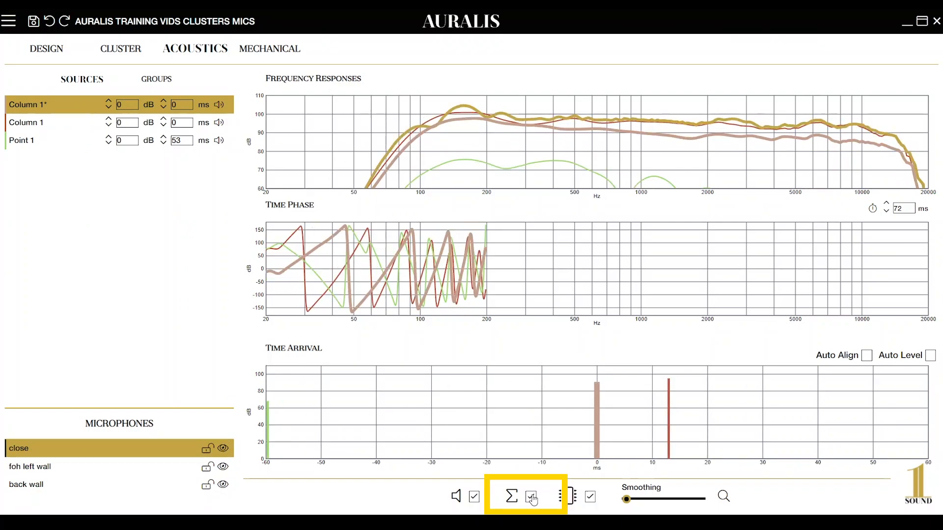
pyautogui.click(473, 498)
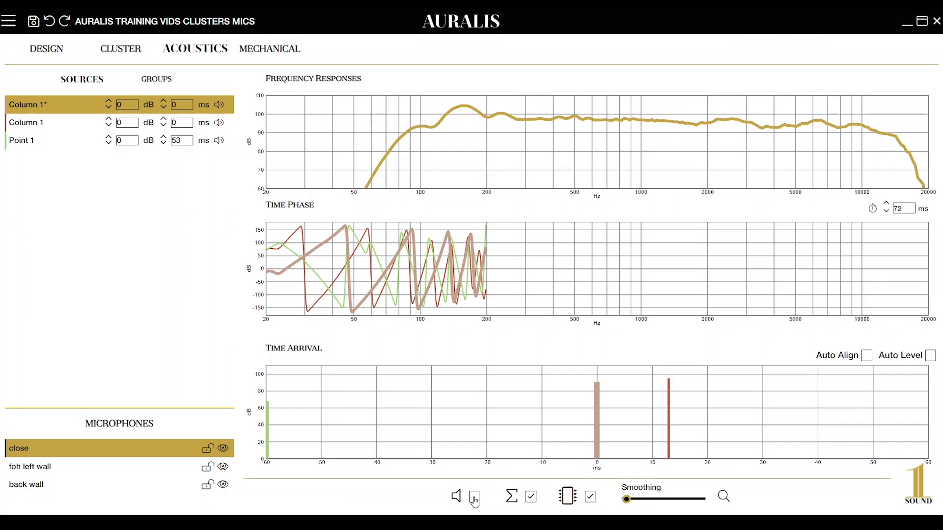
pyautogui.click(474, 498)
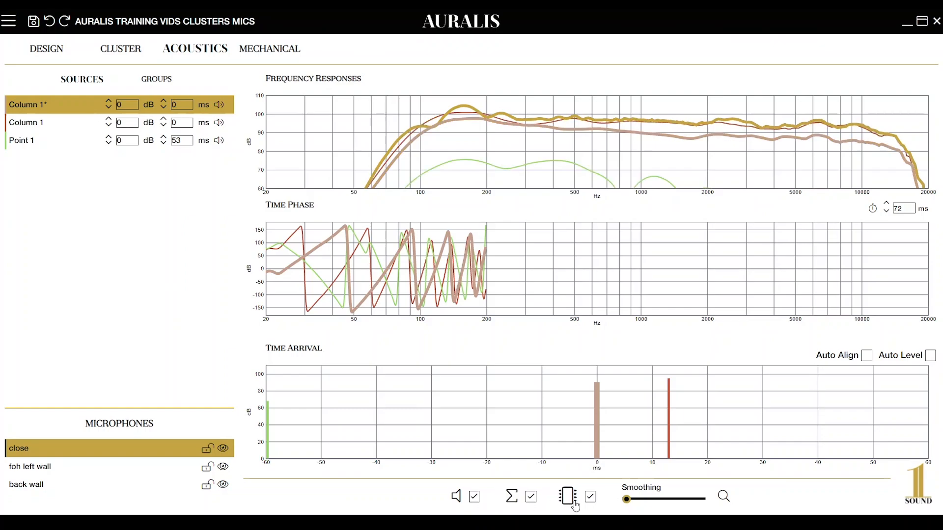
pyautogui.click(590, 498)
pyautogui.click(589, 501)
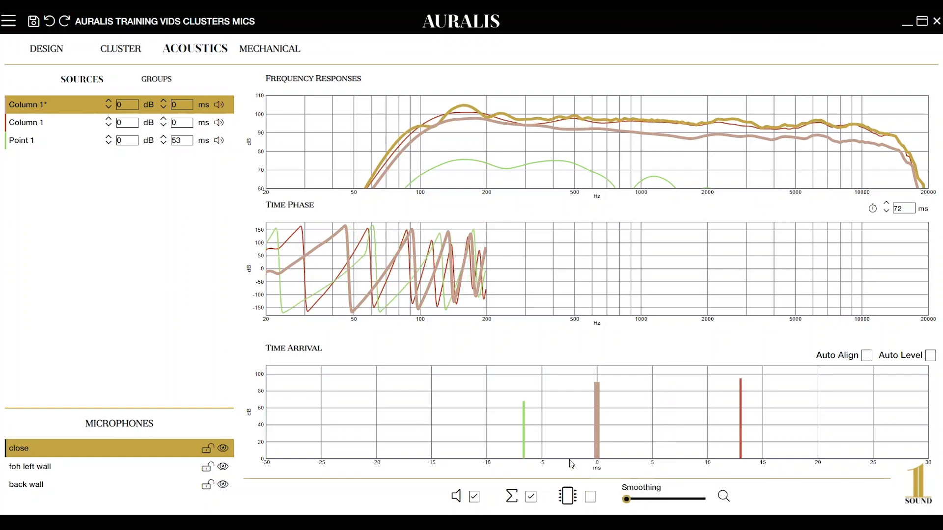
pyautogui.click(590, 498)
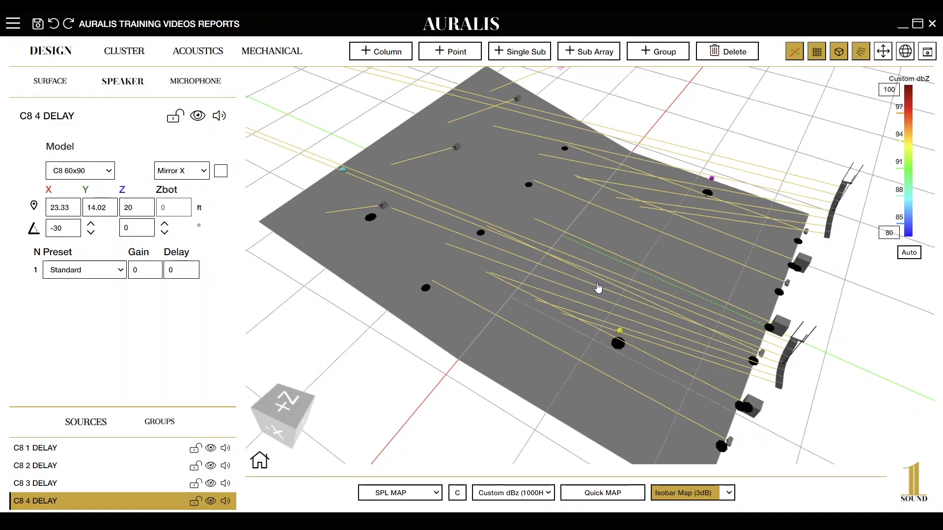
# Set the scale maximum of the dBz (20Hz-20kHz) SPL map to 110 and turn off the 3 dB isobar display.
pyautogui.moveTo(617, 300); pyautogui.dragTo(581, 234)
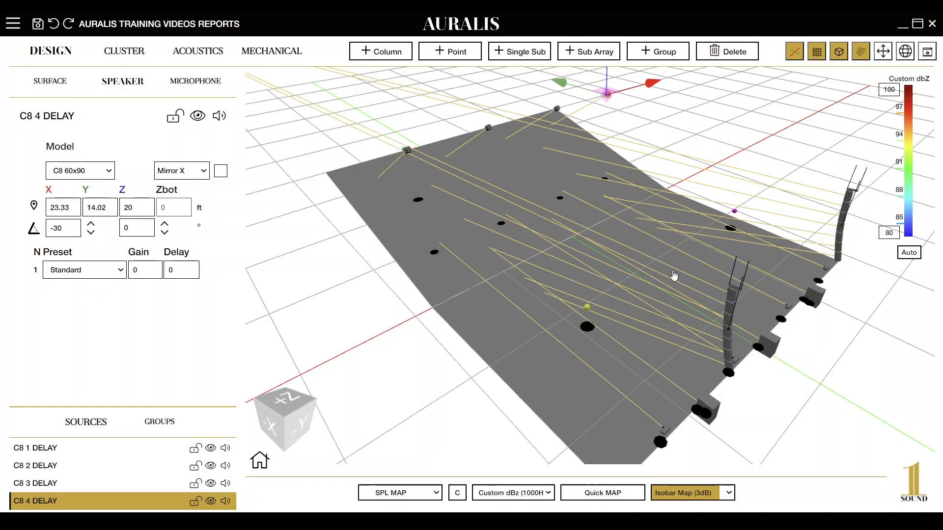
pyautogui.moveTo(680, 255); pyautogui.dragTo(638, 259)
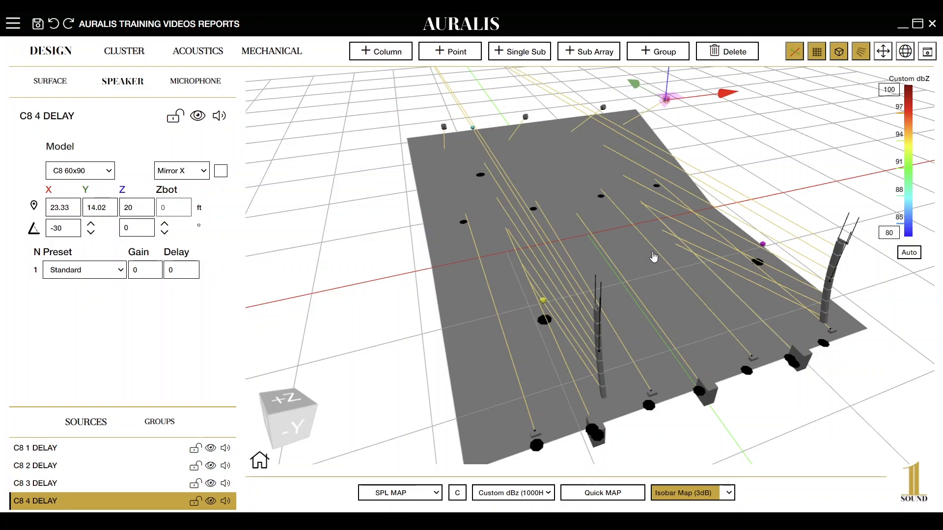
pyautogui.moveTo(634, 249); pyautogui.dragTo(829, 246)
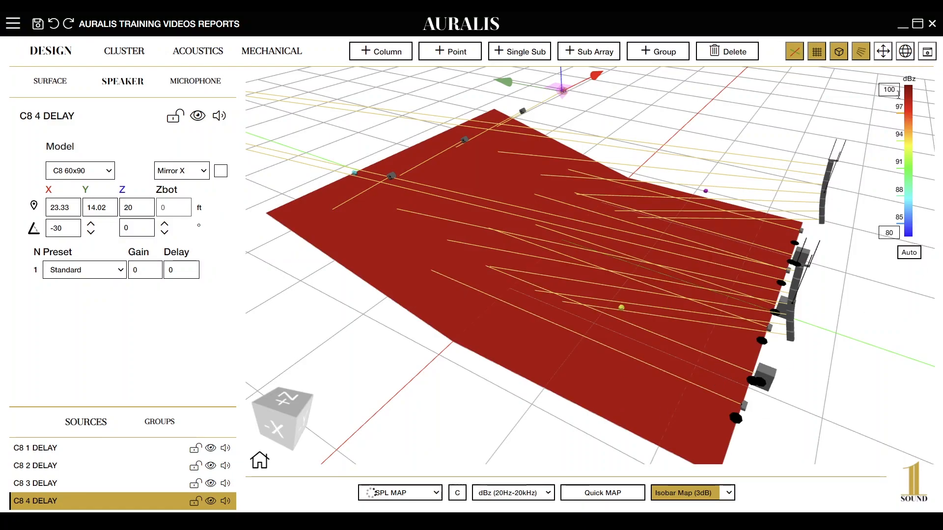
pyautogui.moveTo(899, 95); pyautogui.dragTo(860, 93)
pyautogui.press('BackSpace')
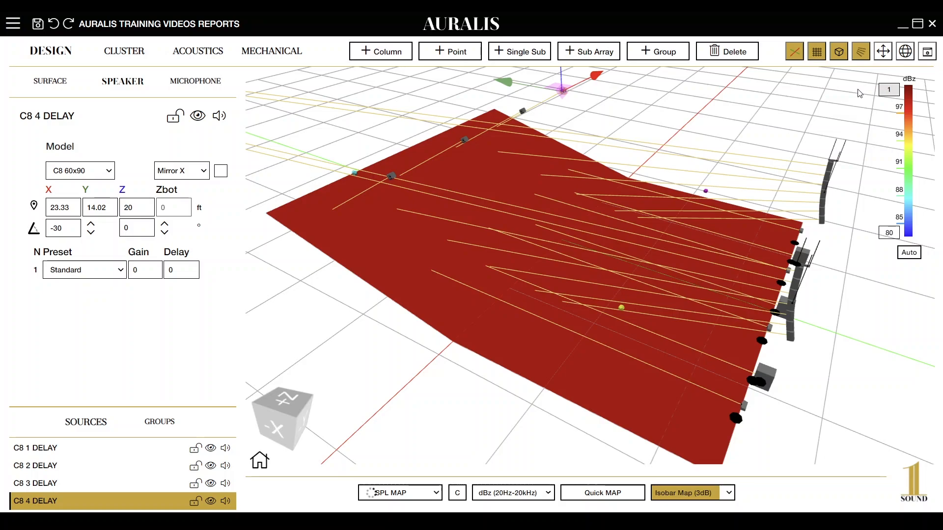
pyautogui.write('110')
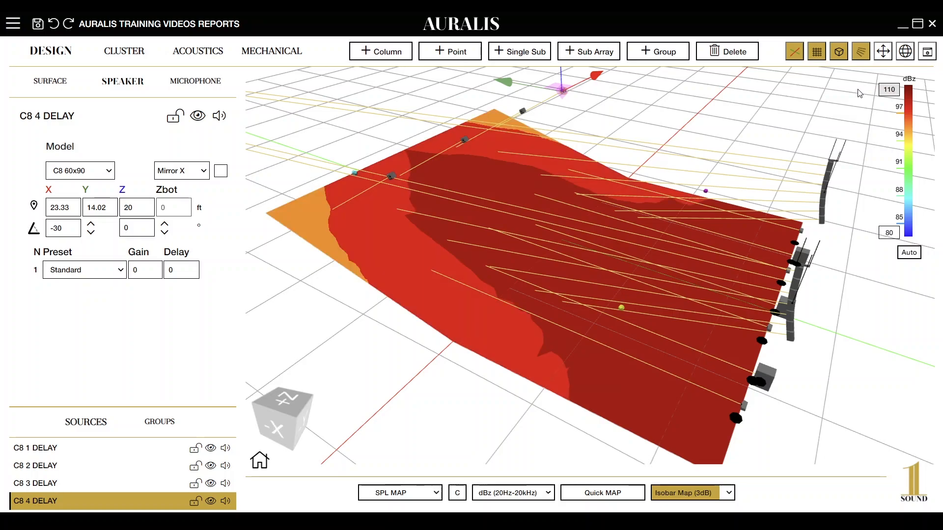
pyautogui.press('Return')
pyautogui.click(682, 494)
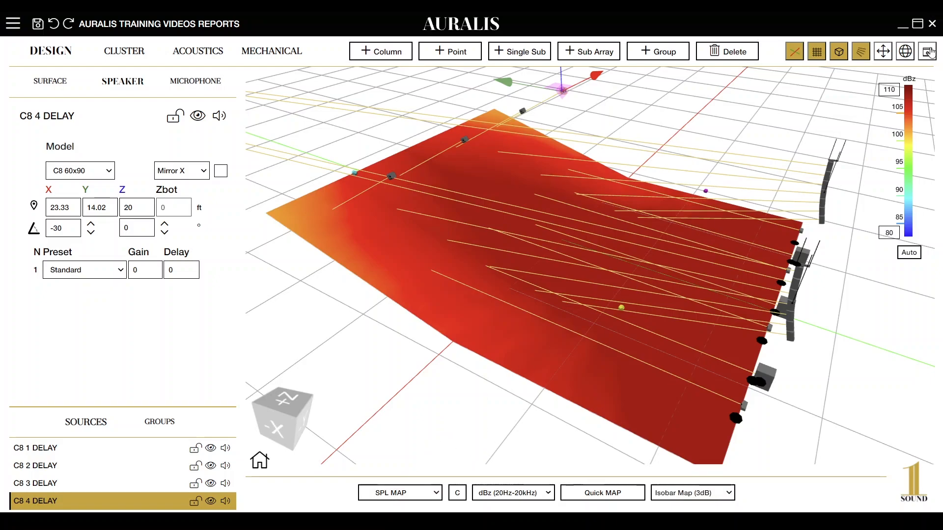
# Take a snapshot of the SPL map seen from the back of the venue, looking toward the stage, named "dBz FULL SYSTEM".
pyautogui.moveTo(761, 204); pyautogui.dragTo(688, 162)
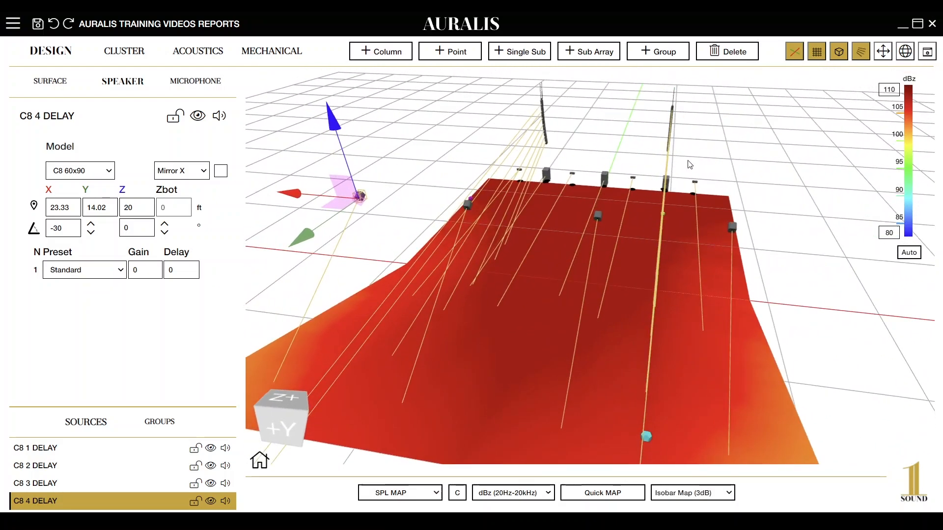
pyautogui.moveTo(589, 172); pyautogui.dragTo(629, 173)
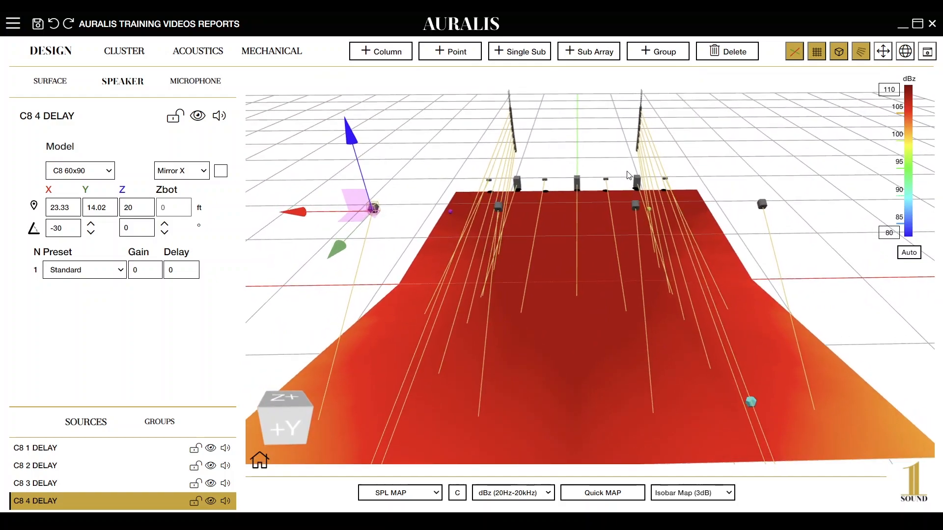
pyautogui.click(927, 52)
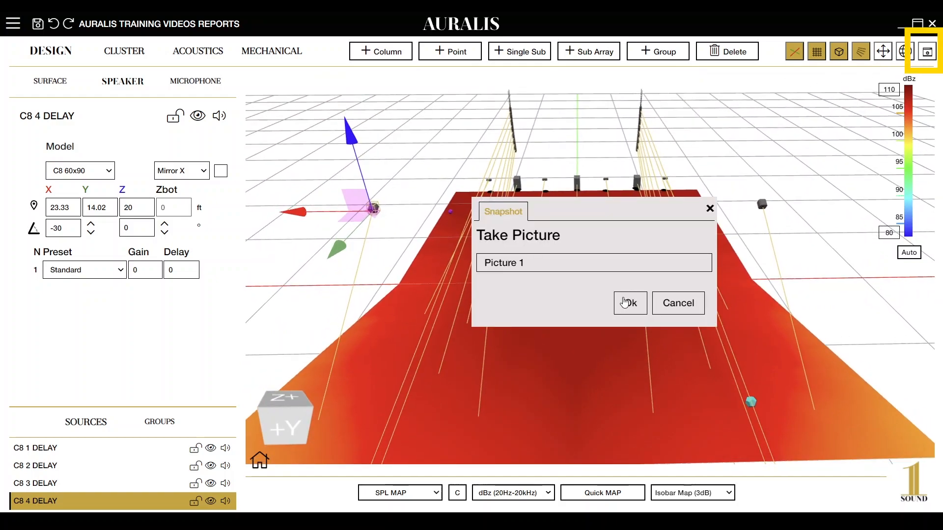
pyautogui.moveTo(526, 262); pyautogui.dragTo(424, 265)
pyautogui.write('D')
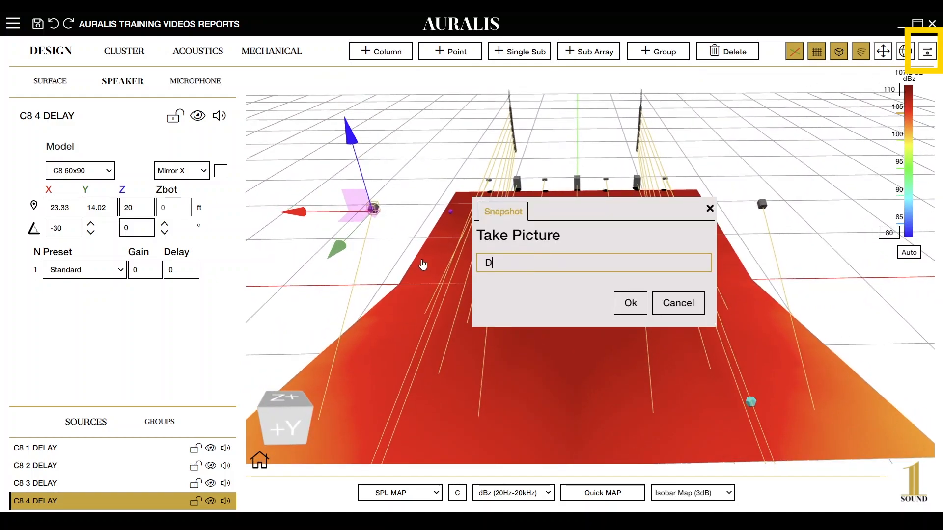
pyautogui.write('Bz FULL SYSTEM')
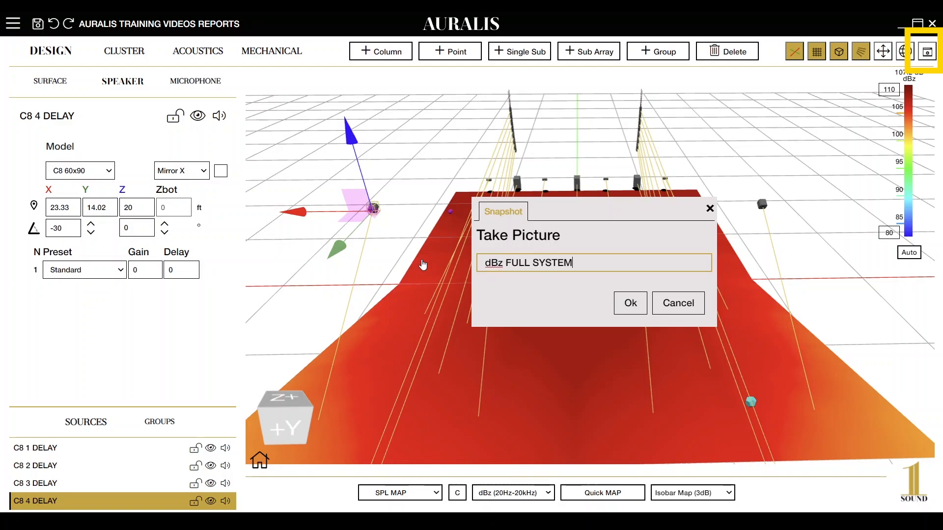
pyautogui.press('Return')
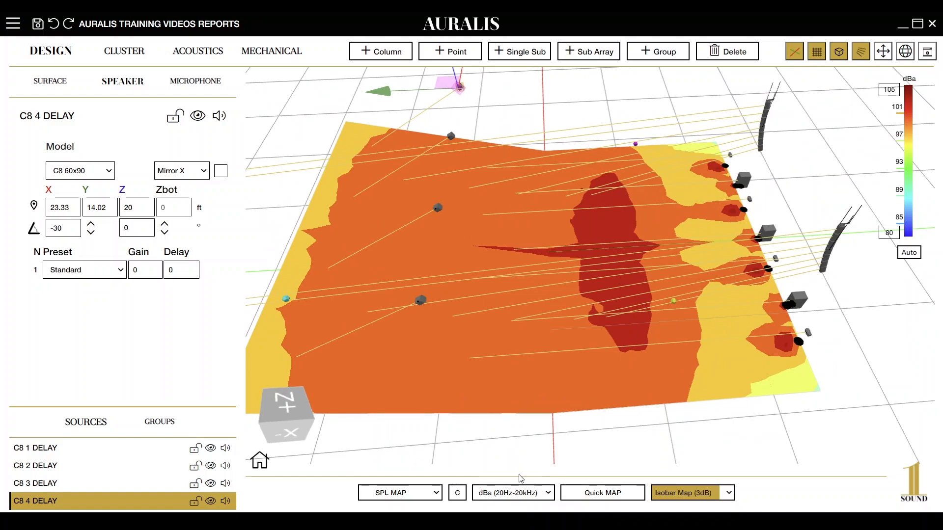
# Mute the SUBS, FRONT FILLS and DELAYS groups, and turn off the isobar display of the dBa map.
pyautogui.click(172, 425)
pyautogui.click(226, 465)
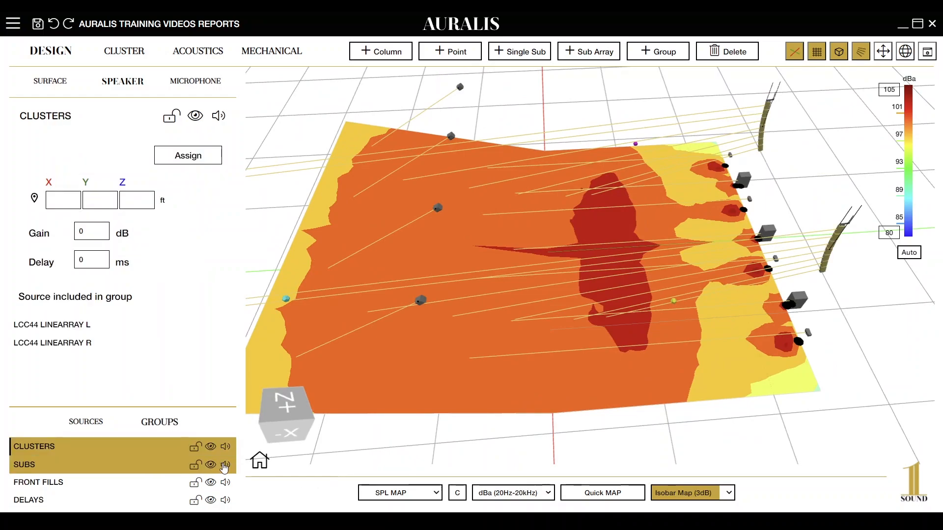
pyautogui.click(225, 482)
pyautogui.click(226, 500)
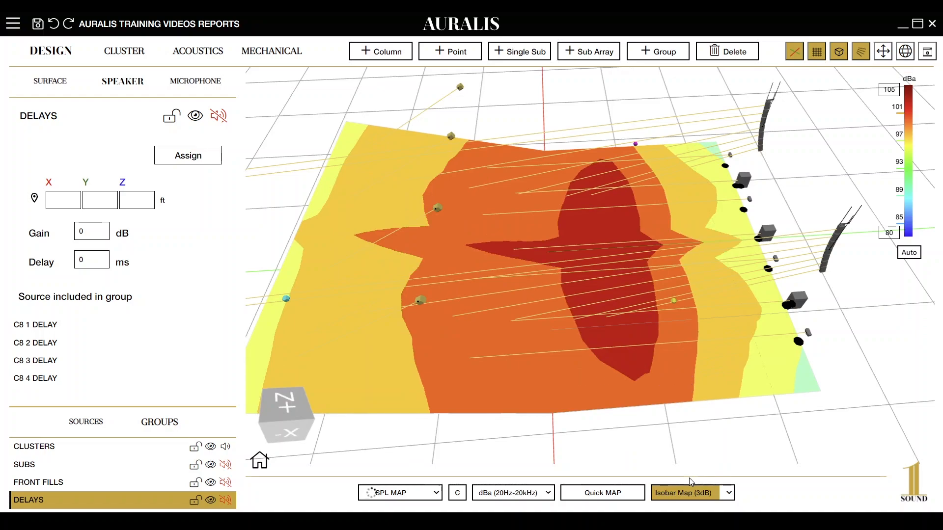
pyautogui.click(684, 493)
# Set the dBa scale maximum to 101 and take a snapshot of the map with only the clusters playing.
pyautogui.click(895, 91)
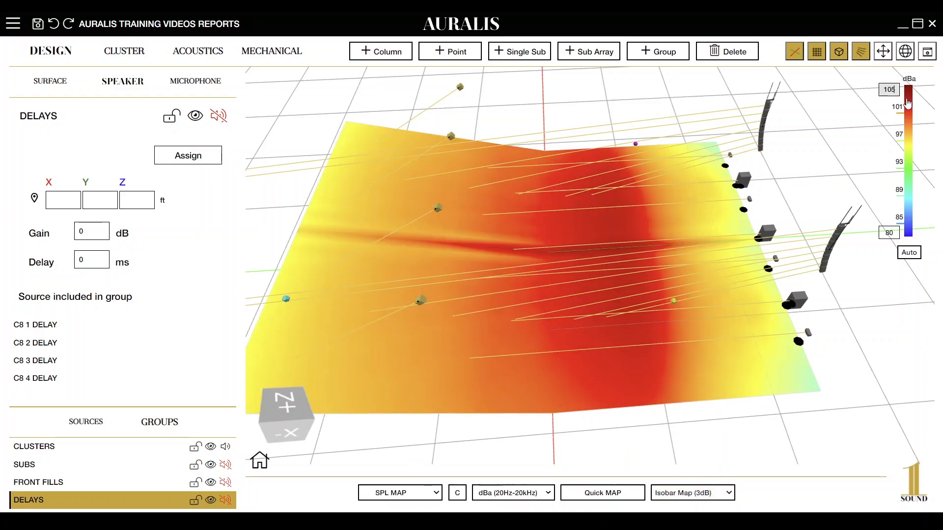
pyautogui.write('7')
pyautogui.press('Return')
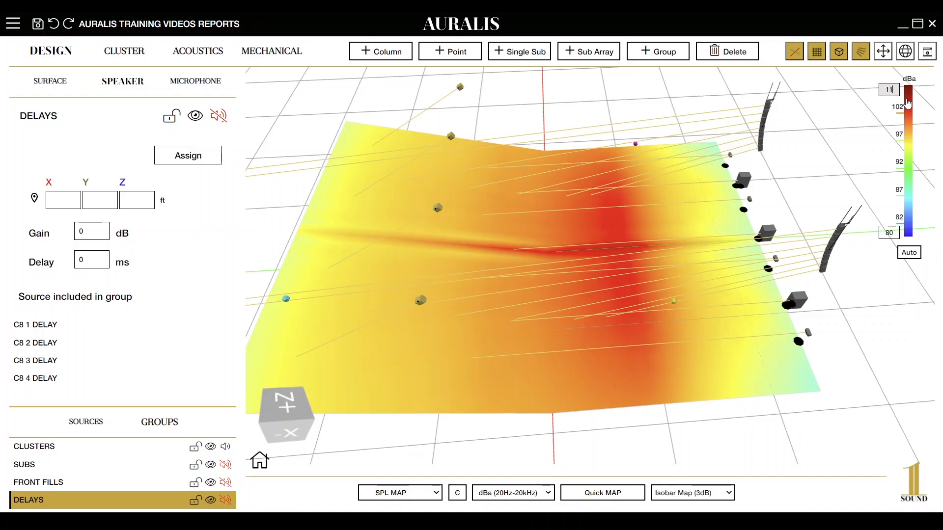
pyautogui.press('Return')
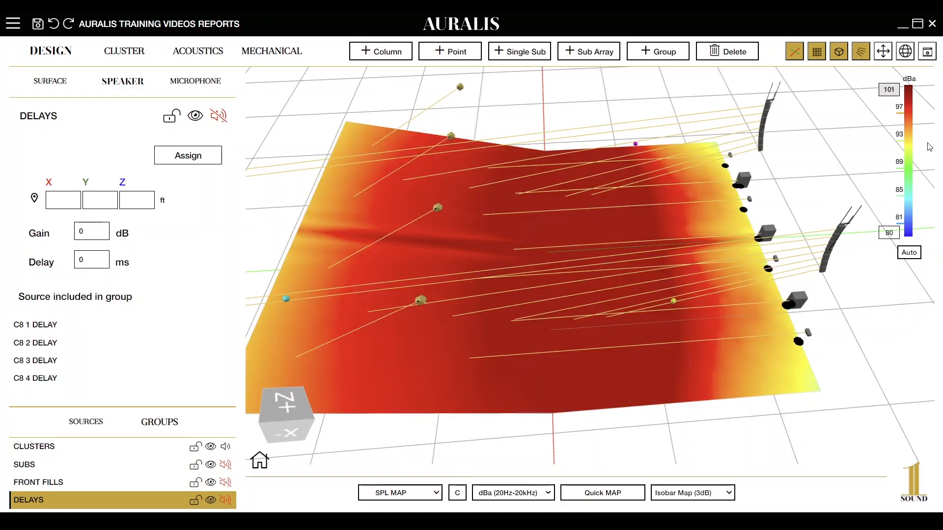
pyautogui.click(927, 52)
pyautogui.click(637, 309)
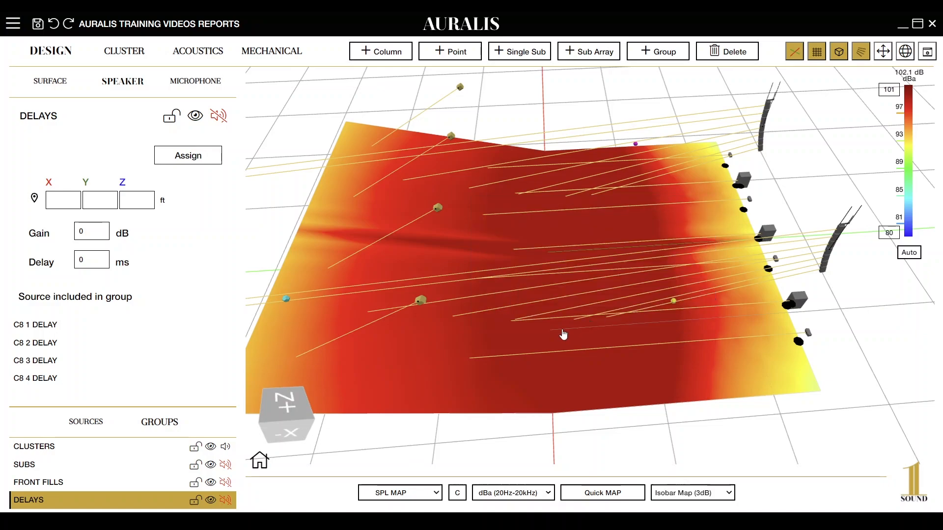
# Mute the CLUSTERS group and unmute SUBS and FRONT FILLS to map those two groups alone.
pyautogui.click(225, 447)
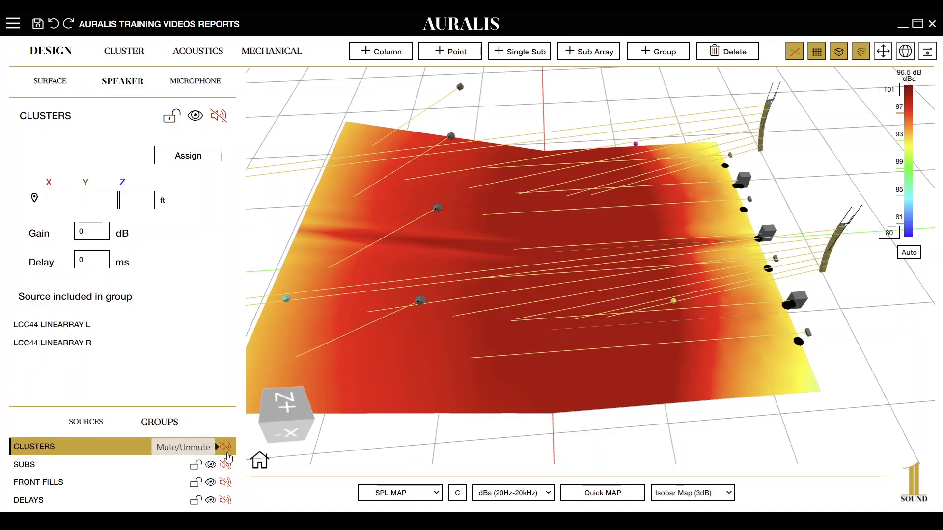
pyautogui.click(226, 464)
pyautogui.click(225, 482)
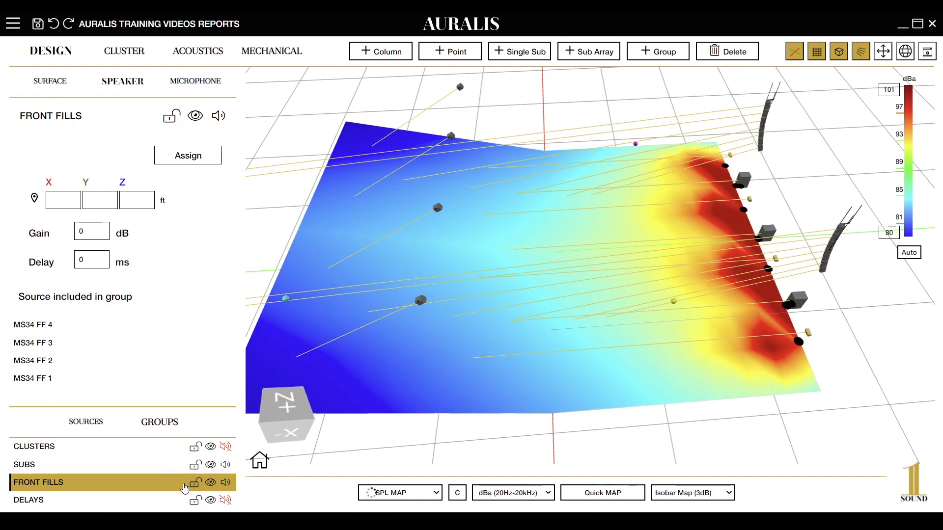
# Unmute the DELAYS group and mute FRONT FILLS and SUBS to map the delay speakers alone.
pyautogui.click(225, 500)
pyautogui.click(226, 482)
pyautogui.click(225, 465)
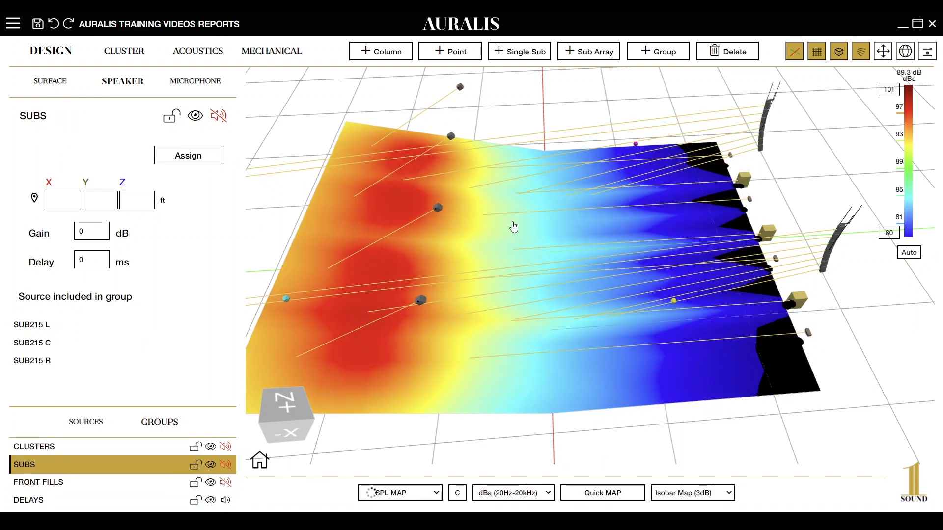
# Take an angled snapshot of the delay speakers' SPL map named "DELAYS".
pyautogui.moveTo(515, 228); pyautogui.dragTo(511, 197)
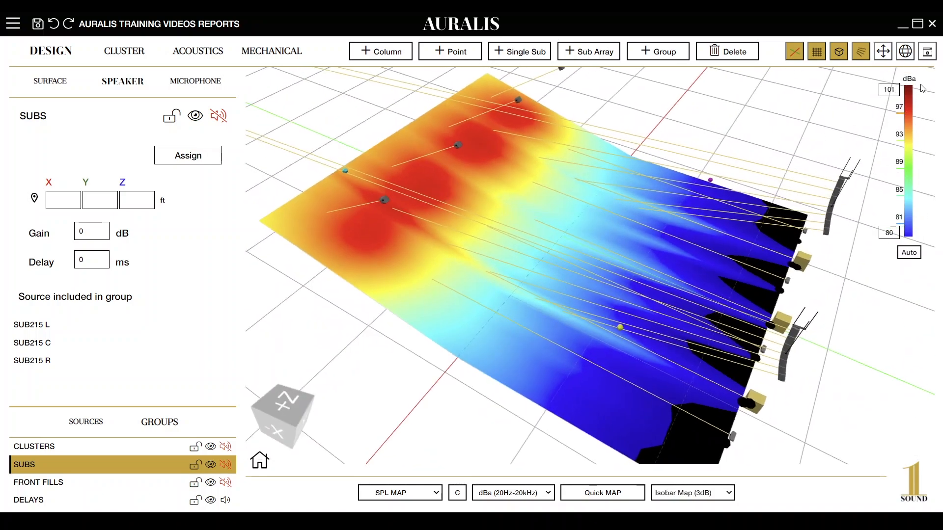
pyautogui.click(927, 52)
pyautogui.moveTo(540, 263); pyautogui.dragTo(458, 260)
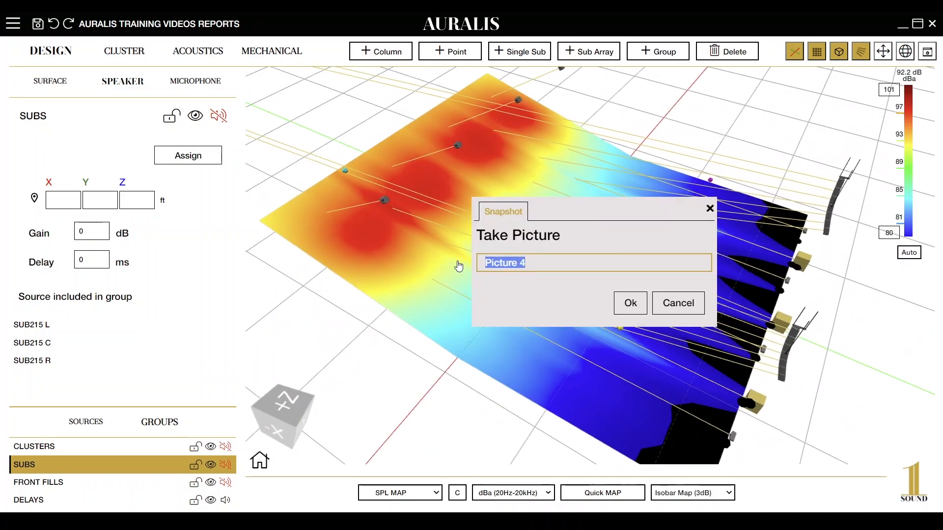
pyautogui.write('DELAYS')
pyautogui.press('Return')
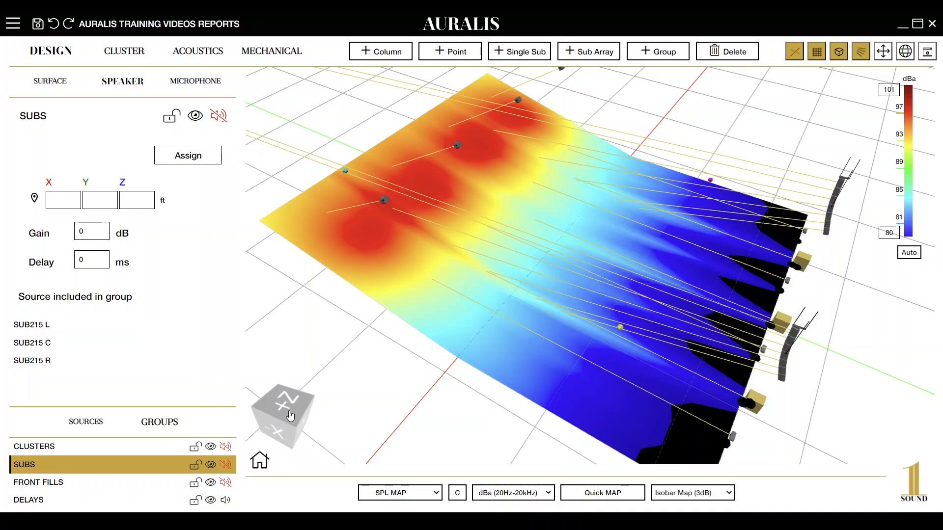
# Set the lower limit of the custom SPL calculation range to 2000 Hz and display the Custom dBz map.
pyautogui.click(8, 26)
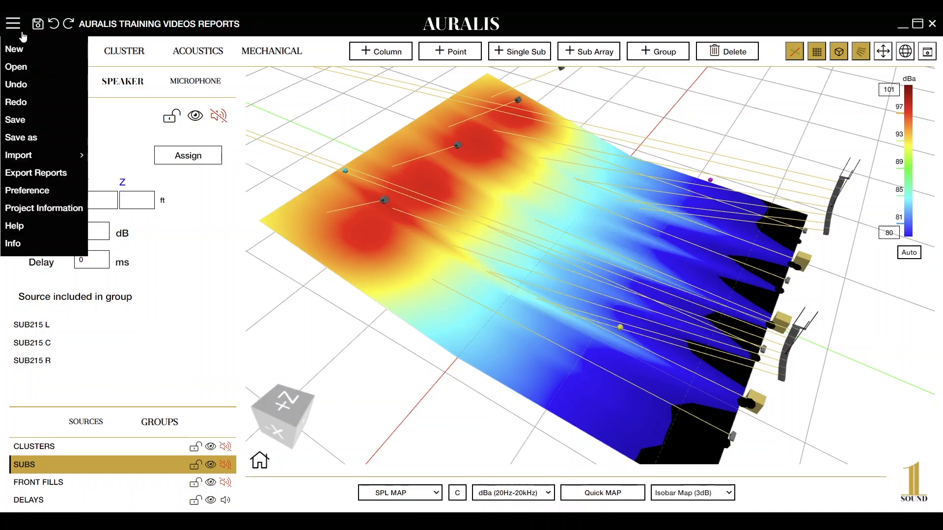
pyautogui.click(44, 191)
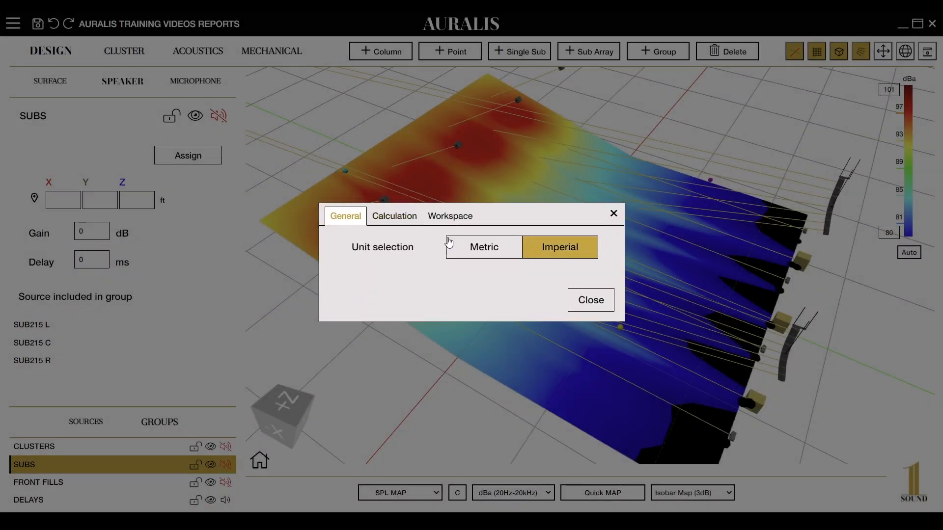
pyautogui.click(395, 165)
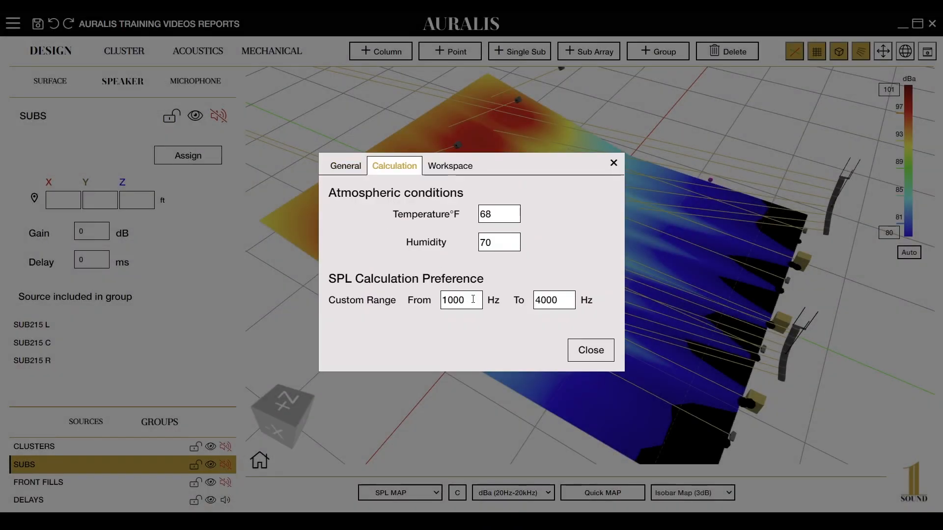
pyautogui.moveTo(466, 301); pyautogui.dragTo(418, 296)
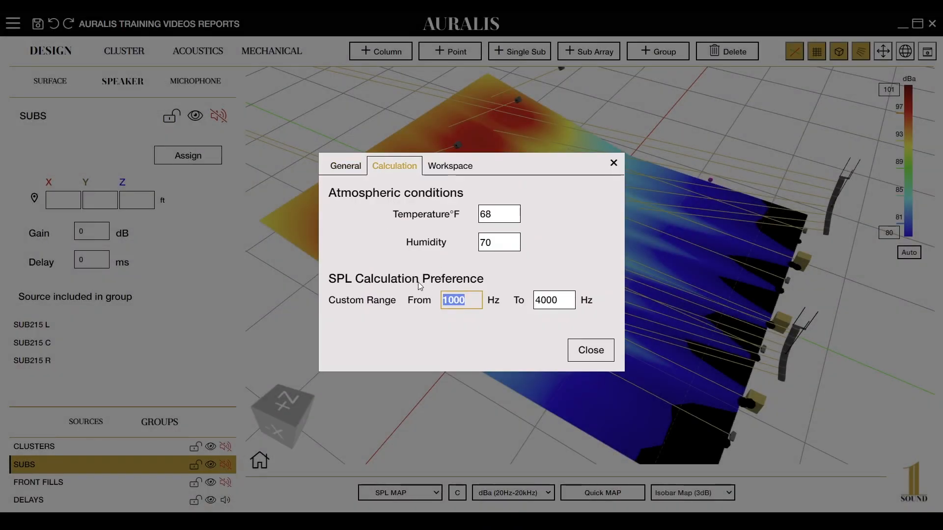
pyautogui.write('2000')
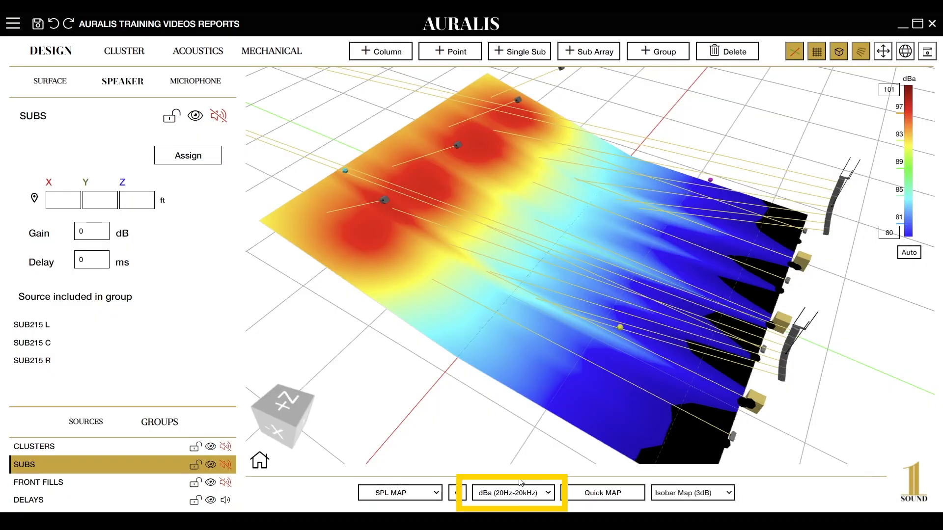
pyautogui.click(521, 493)
pyautogui.click(521, 476)
# Unmute the FRONT FILLS, SUBS and CLUSTERS groups and scale the custom map's color range automatically.
pyautogui.click(226, 482)
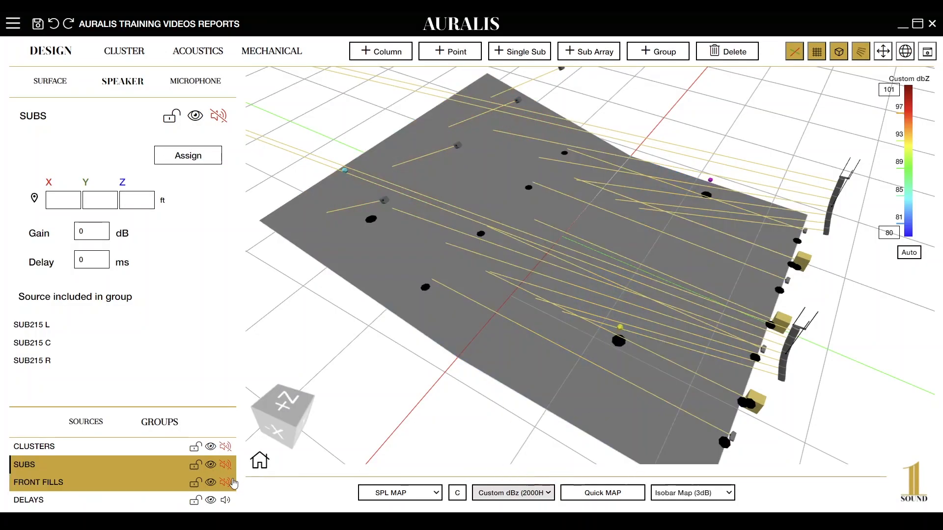
pyautogui.click(225, 465)
pyautogui.click(226, 447)
pyautogui.moveTo(407, 404); pyautogui.dragTo(488, 327)
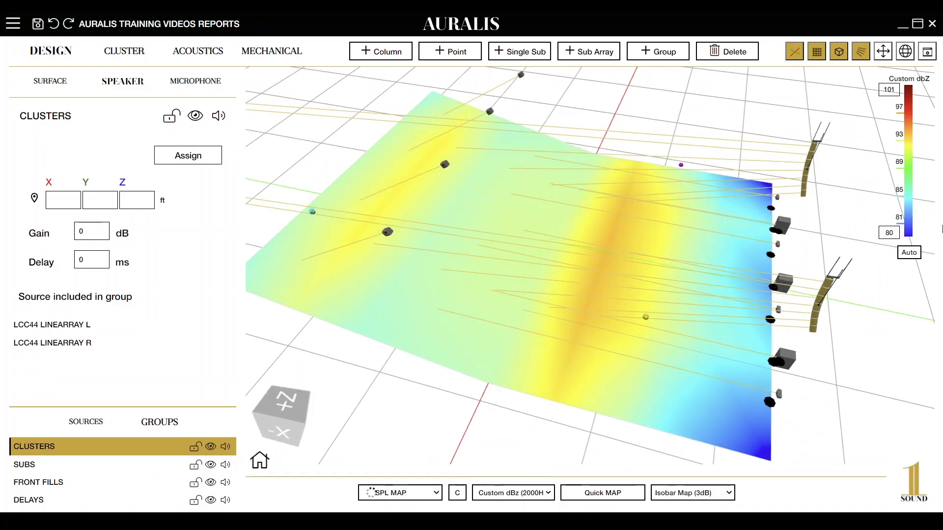
pyautogui.click(909, 252)
# Take an angled snapshot of the full system's Custom dBz map under the name "Picture 5".
pyautogui.moveTo(675, 345); pyautogui.dragTo(641, 317)
pyautogui.moveTo(667, 389); pyautogui.dragTo(687, 397)
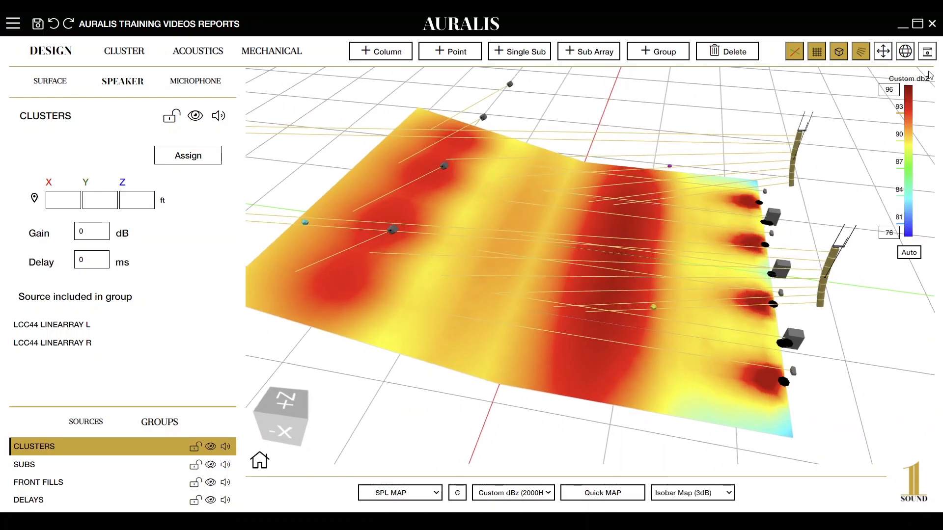
pyautogui.click(927, 53)
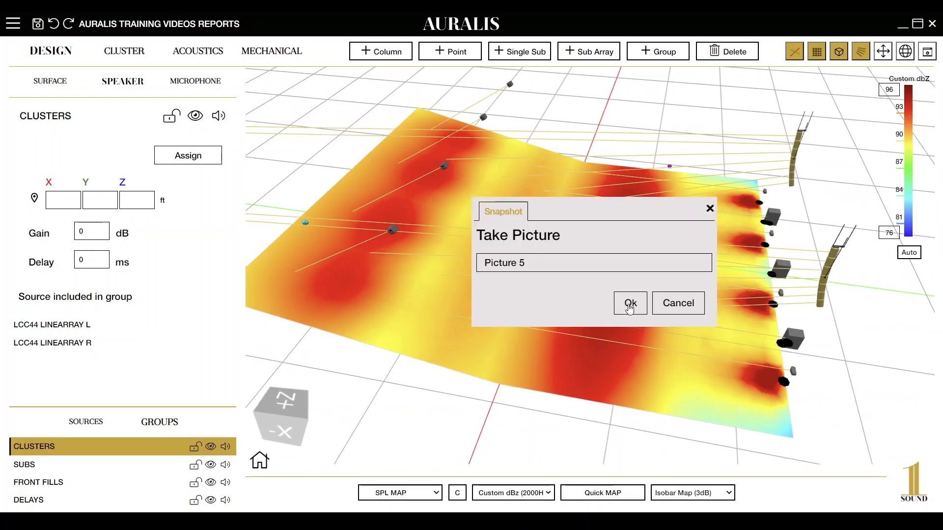
pyautogui.click(630, 304)
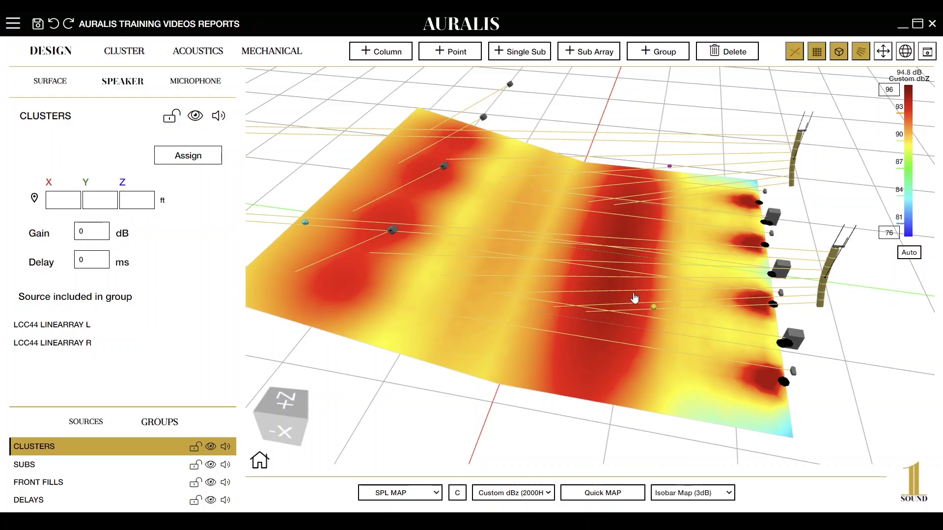
pyautogui.moveTo(628, 270); pyautogui.dragTo(564, 274)
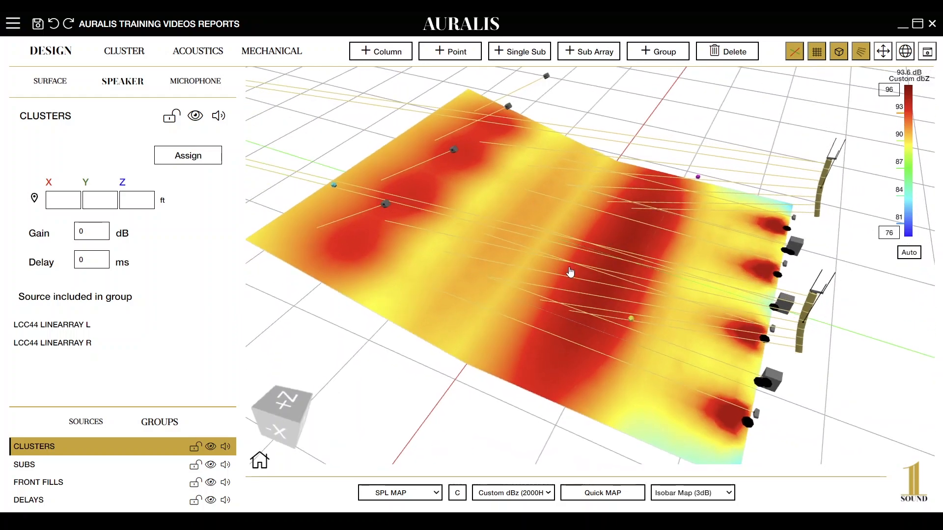
# Open the report export options and review the Snapshot Report's contents: Picture 2, the dBz FULL SYSTEM picture's visibility toggle and the notes.
pyautogui.click(13, 23)
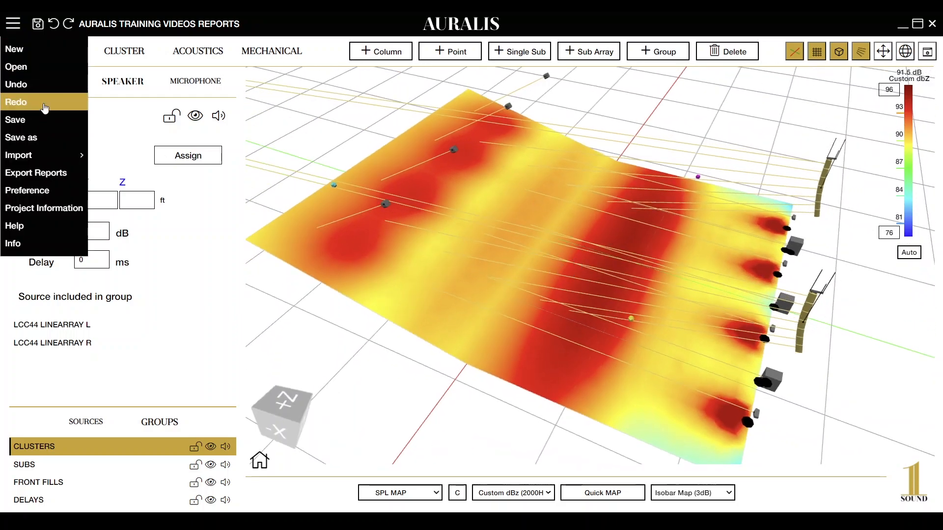
pyautogui.click(37, 173)
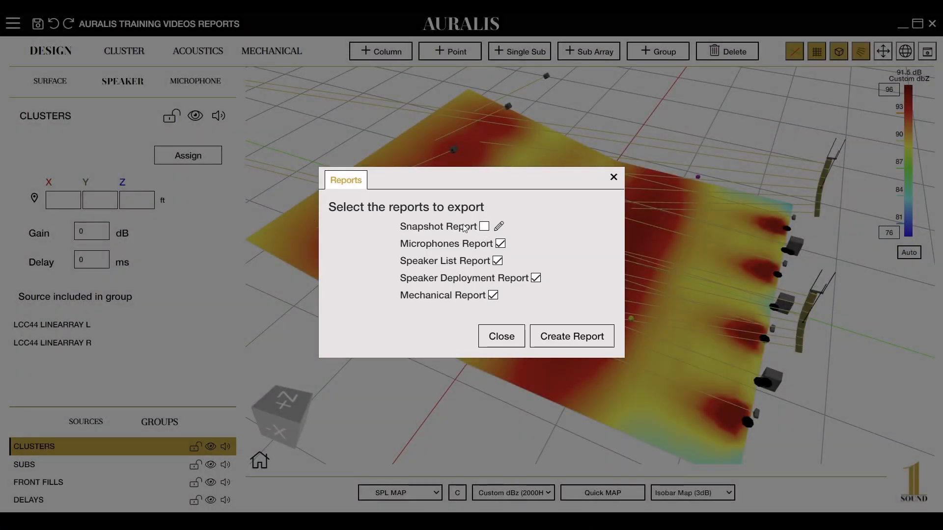
pyautogui.click(499, 226)
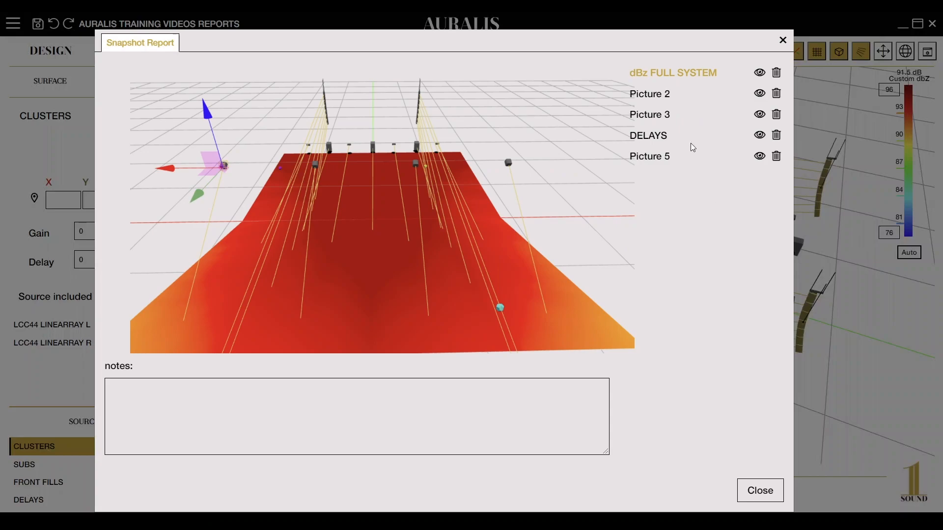
pyautogui.click(690, 94)
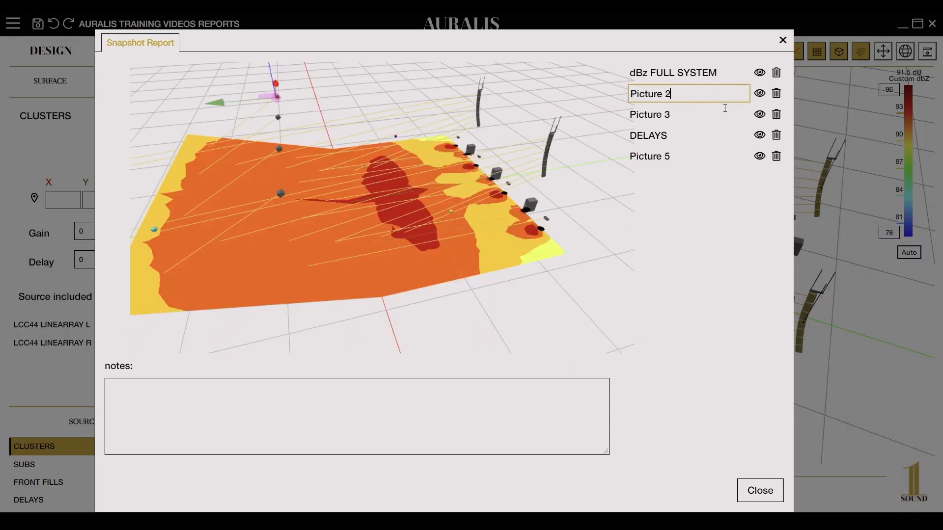
pyautogui.click(760, 74)
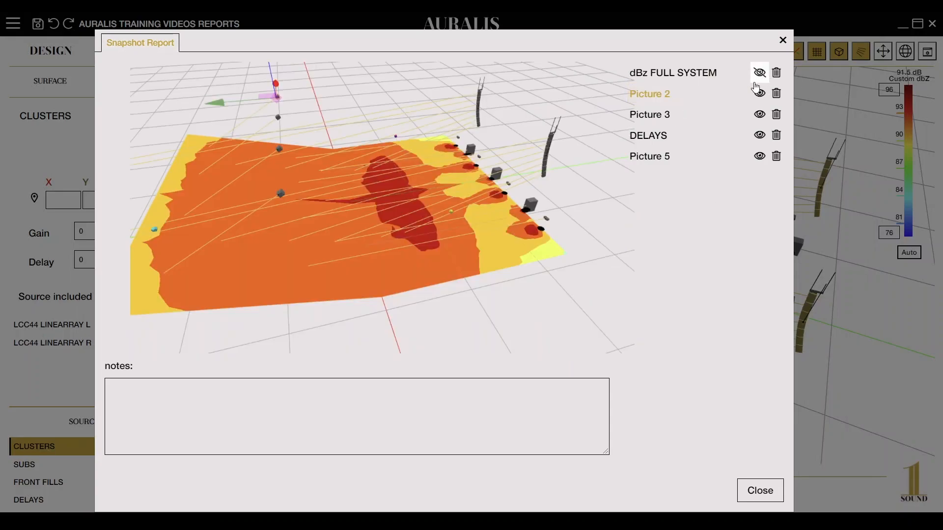
pyautogui.click(492, 428)
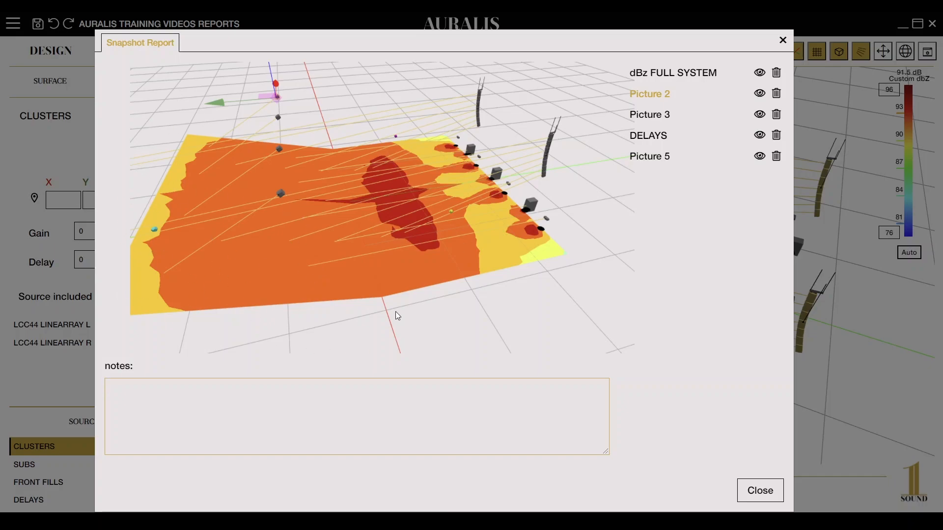
pyautogui.click(766, 497)
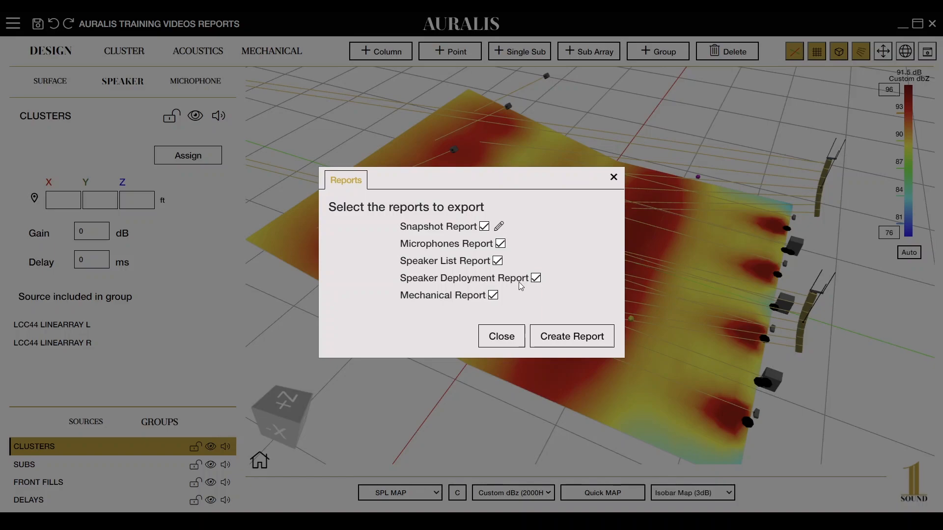
# Create a report from the Snapshot, Microphones, Speaker List, Speaker Deployment and Mechanical reports, and look through its snapshot pages.
pyautogui.click(558, 338)
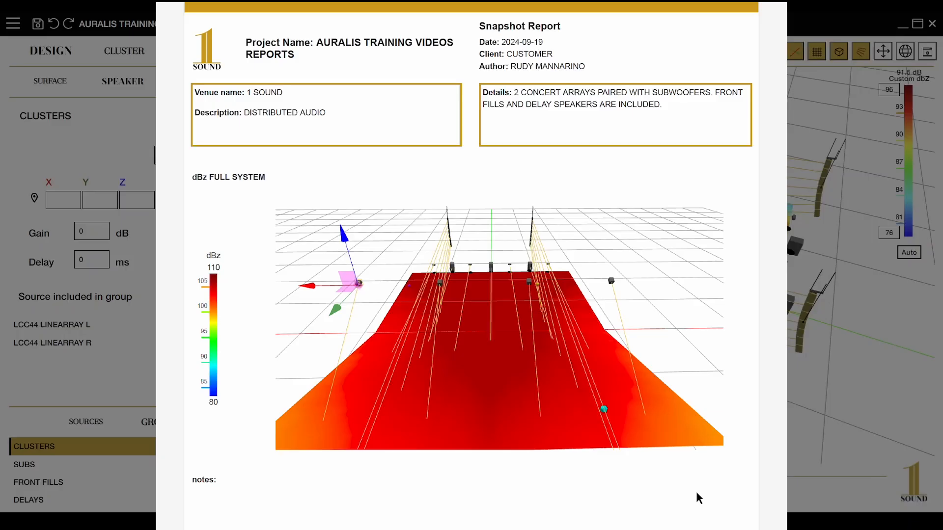
pyautogui.moveTo(697, 493)
pyautogui.mouseDown()
pyautogui.moveTo(697, 282)
pyautogui.moveTo(697, 494)
pyautogui.mouseUp()
pyautogui.scroll(-10, 780, 436)
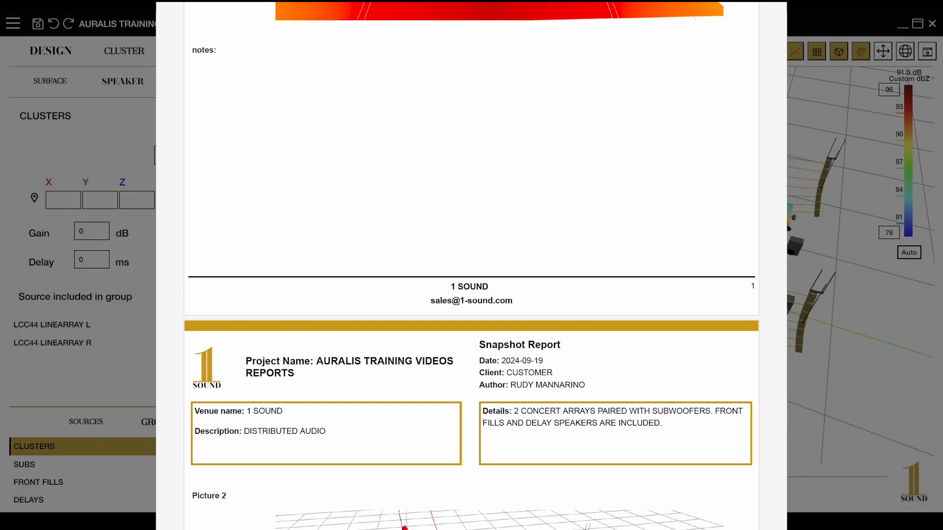
pyautogui.scroll(-8, 471, 294)
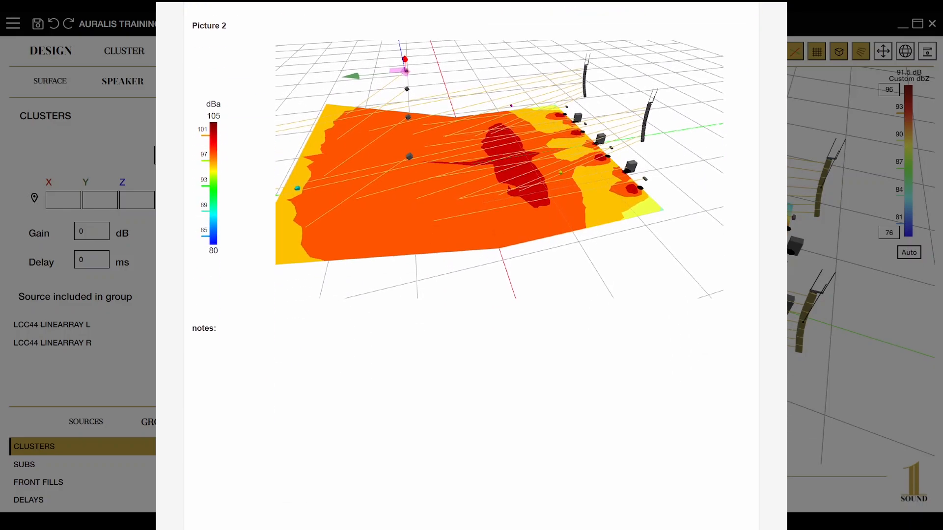
pyautogui.scroll(-20, 471, 295)
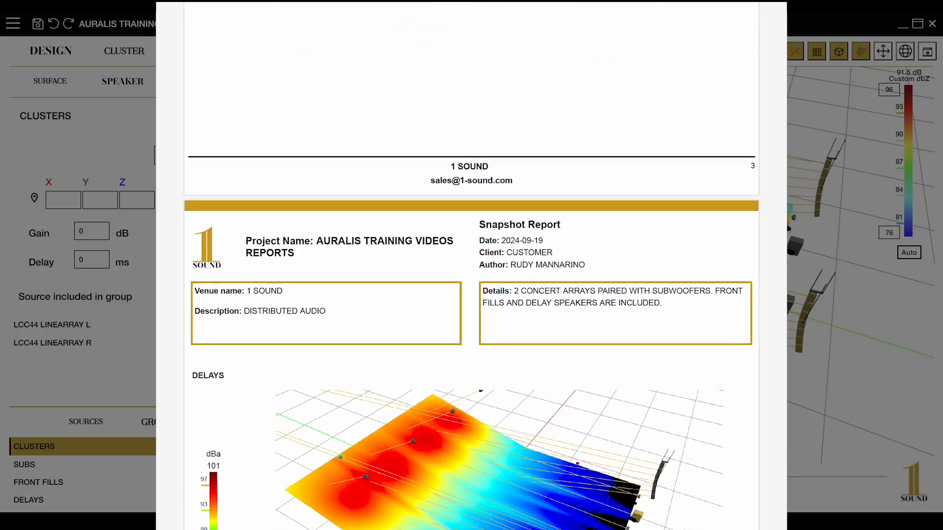
# Examine the Microphones Frequency Response page and the Speaker List Report's models and quantities.
pyautogui.scroll(-20, 472, 294)
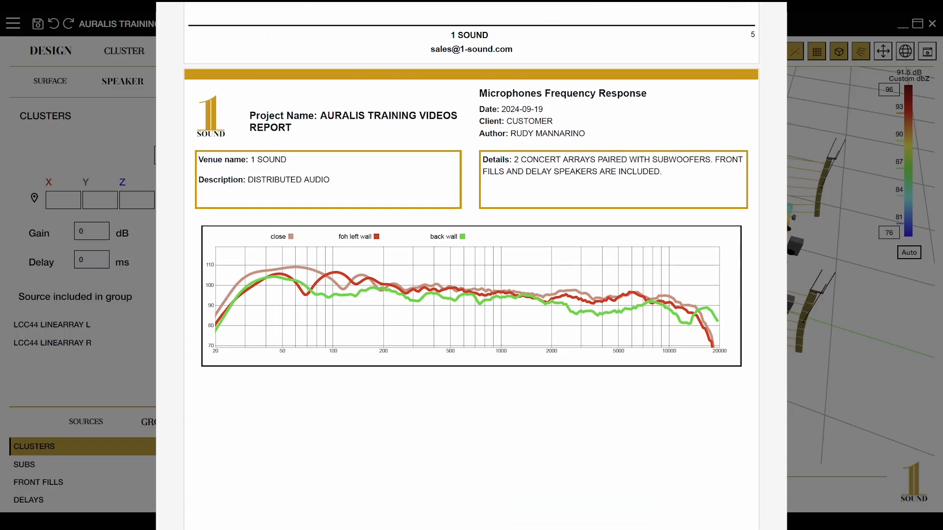
pyautogui.scroll(-1, 471, 295)
pyautogui.scroll(1, 472, 295)
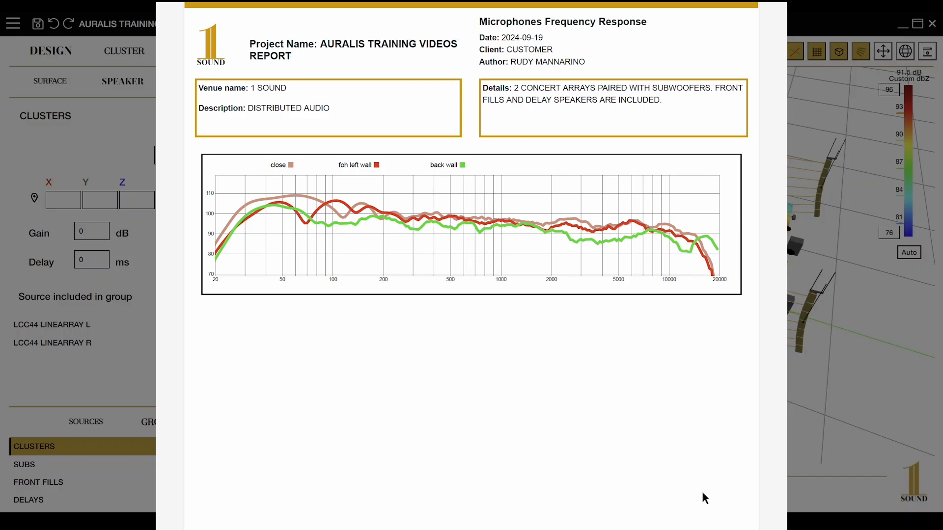
pyautogui.scroll(-15, 703, 494)
pyautogui.scroll(3, 702, 493)
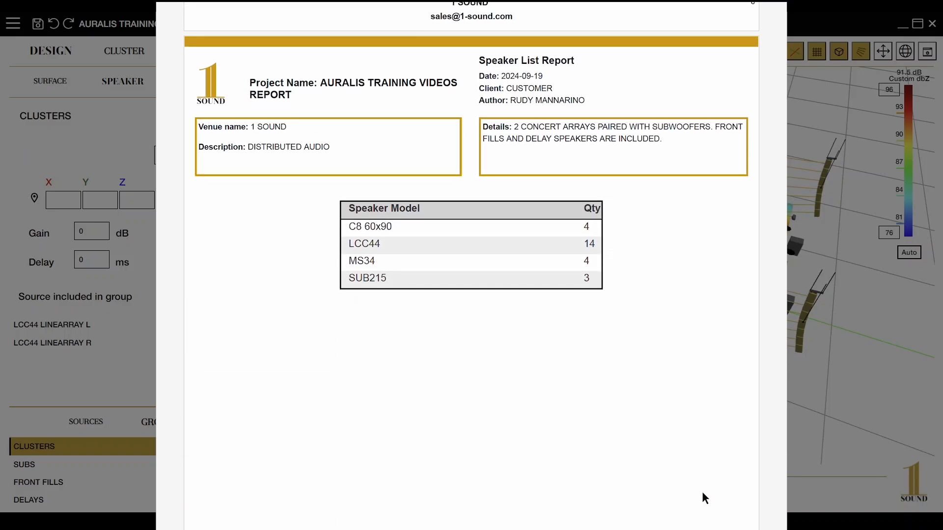
pyautogui.scroll(-1, 703, 497)
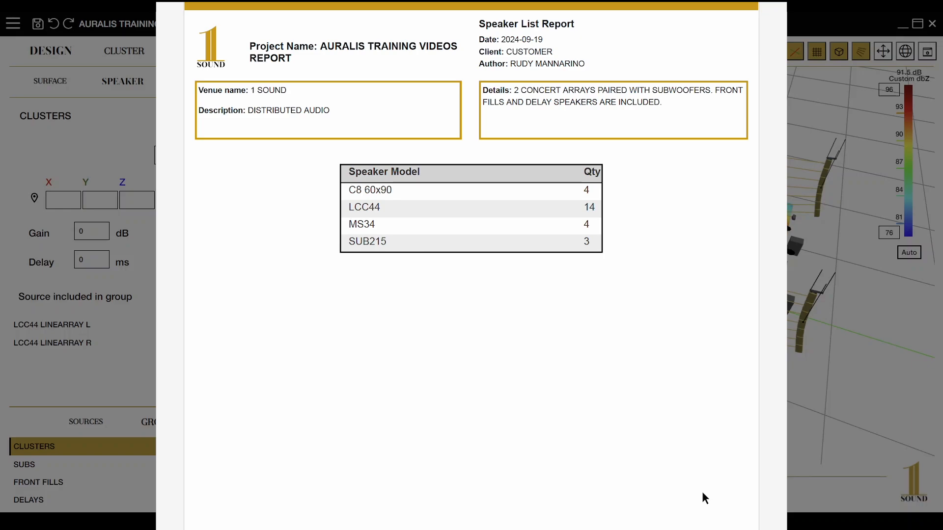
# Examine the Speaker Deployment Report's presets, pick points, coordinates and loads for every speaker.
pyautogui.scroll(-16, 703, 495)
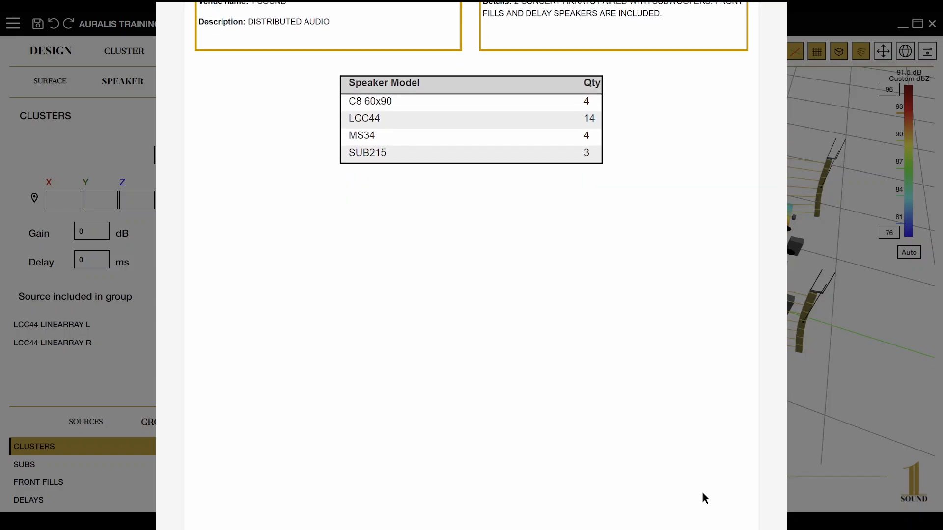
pyautogui.scroll(-3, 702, 491)
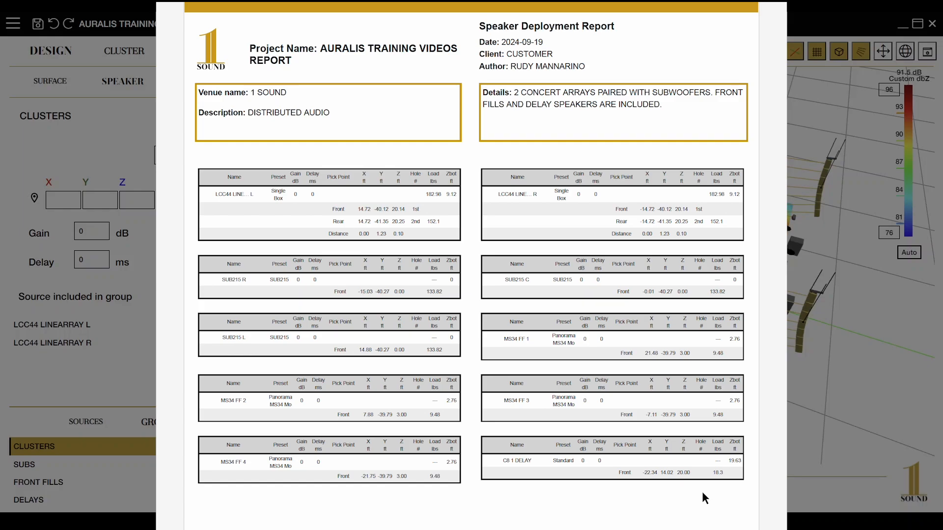
pyautogui.scroll(-10, 703, 493)
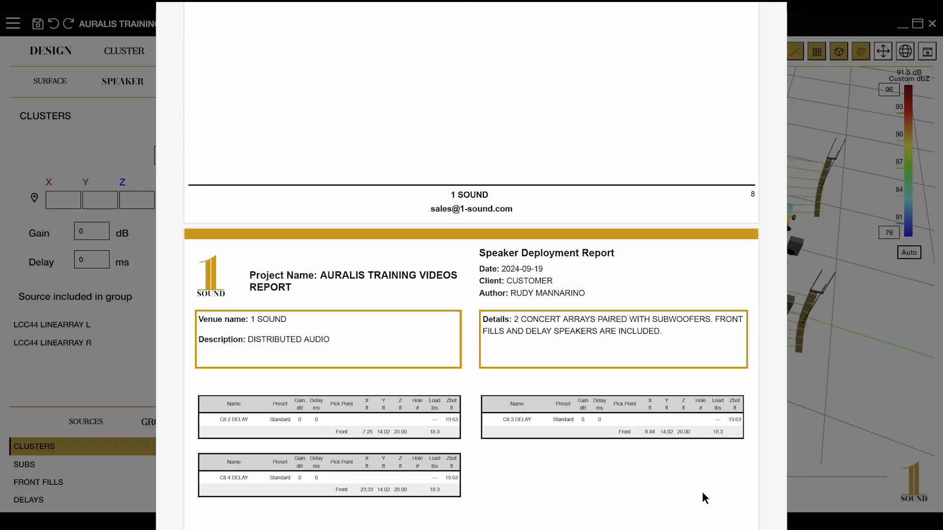
# Examine the Mechanical Report pages for the LCC44 LINEARRAY L and LCC44 LINEARRAY R arrays, including their rigging drawings.
pyautogui.scroll(-10, 703, 493)
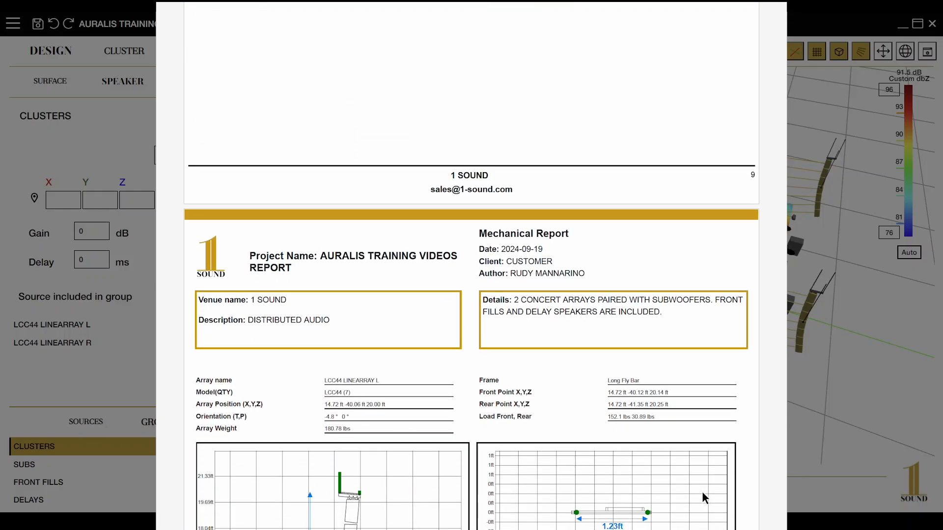
pyautogui.scroll(-3, 703, 492)
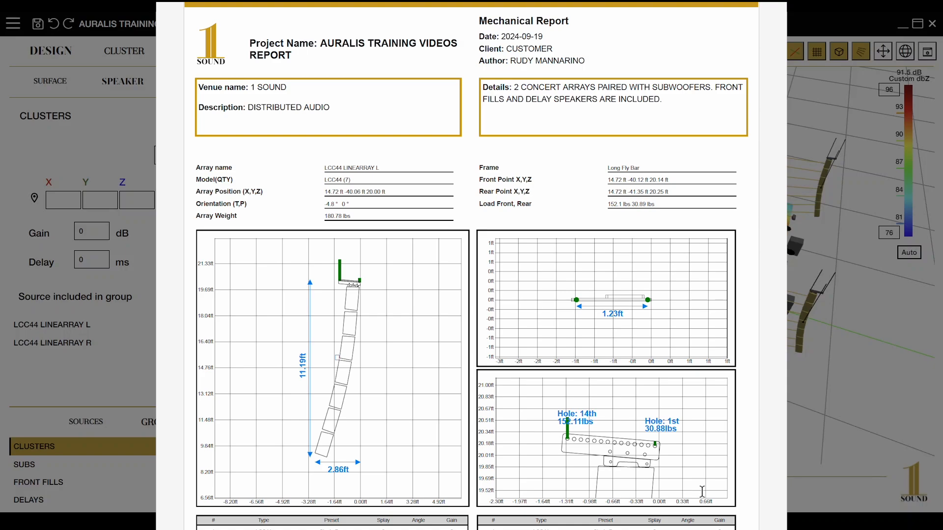
pyautogui.scroll(1, 702, 492)
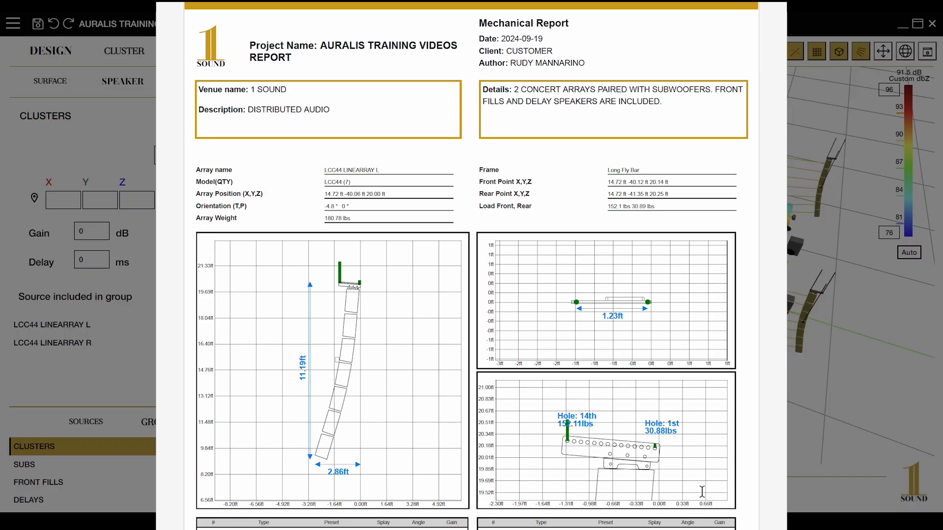
pyautogui.scroll(-10, 702, 492)
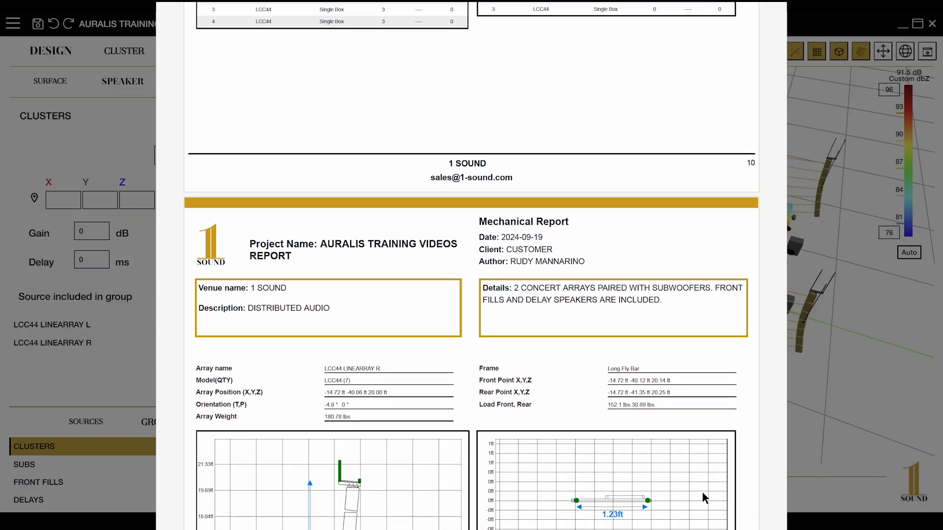
pyautogui.scroll(-5, 702, 491)
pyautogui.scroll(-2, 702, 491)
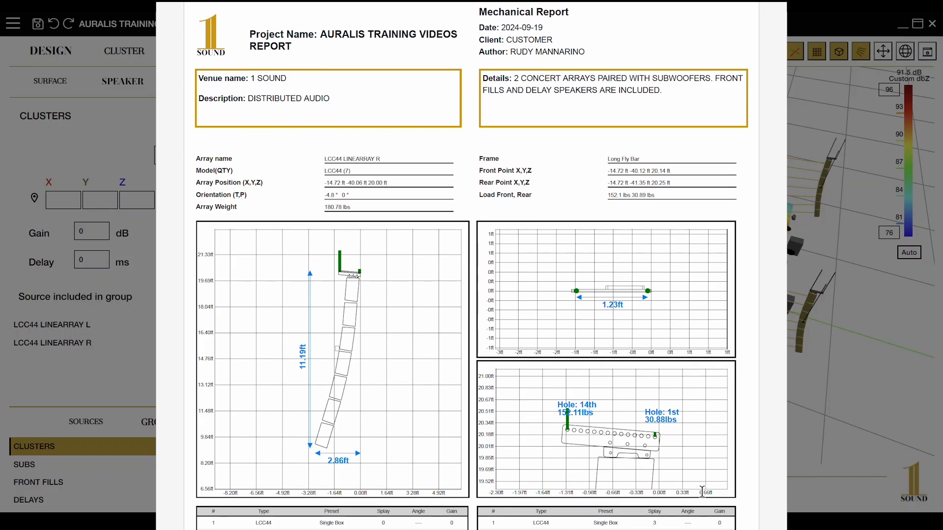
pyautogui.scroll(1, 703, 492)
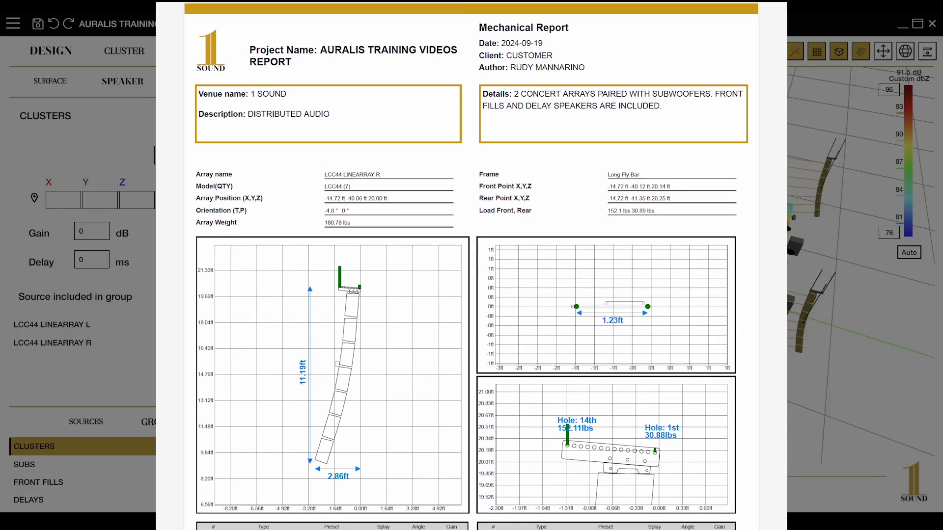
# Look through the Mechanical Report pages for the SUB215 subwoofers and the MS34 front fills.
pyautogui.scroll(-15, 702, 491)
pyautogui.scroll(-9, 702, 492)
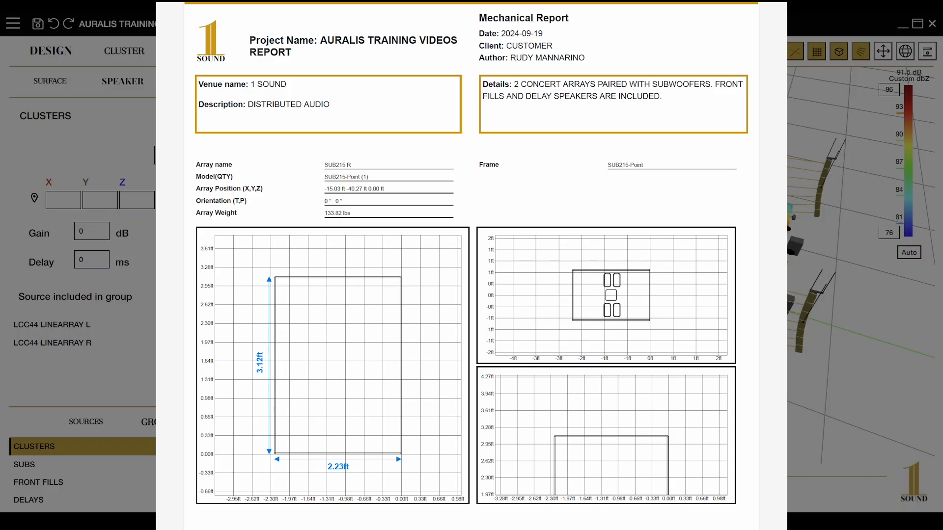
pyautogui.scroll(-20, 703, 492)
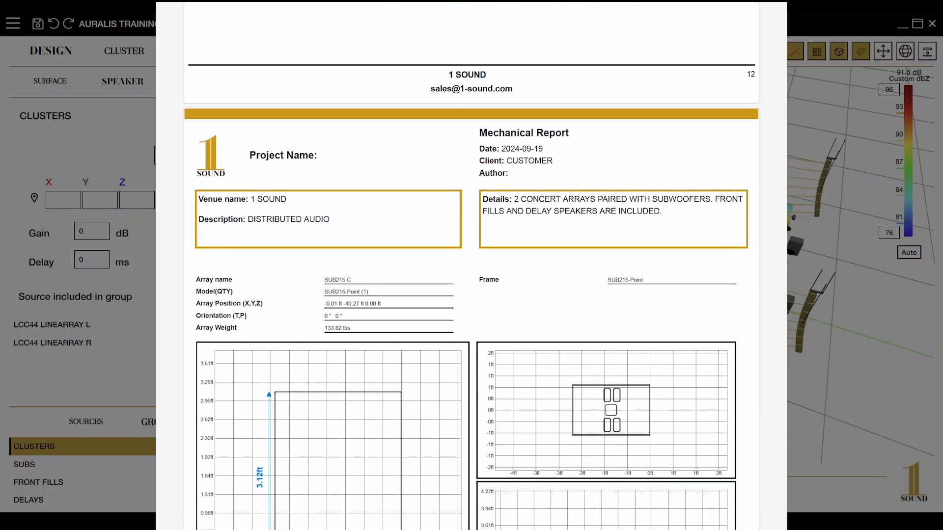
pyautogui.scroll(-1, 702, 491)
pyautogui.scroll(-20, 703, 492)
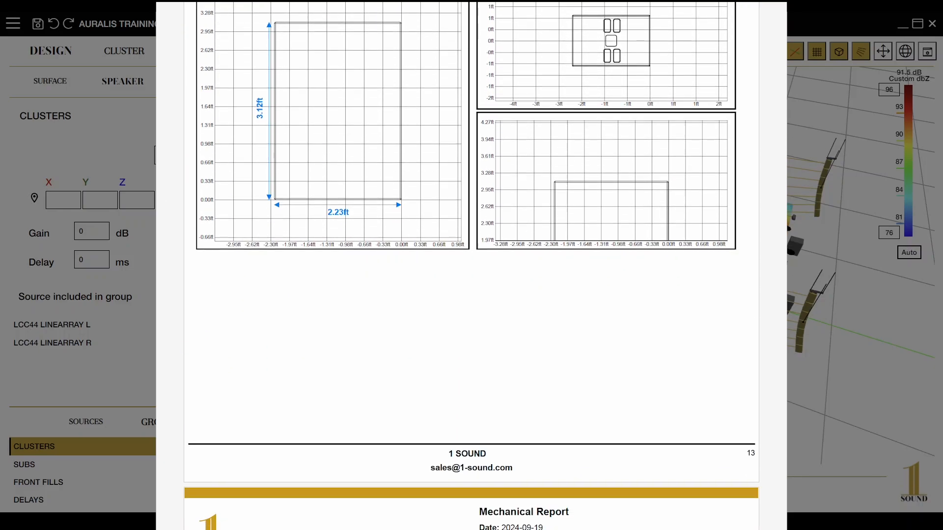
pyautogui.scroll(-20, 703, 491)
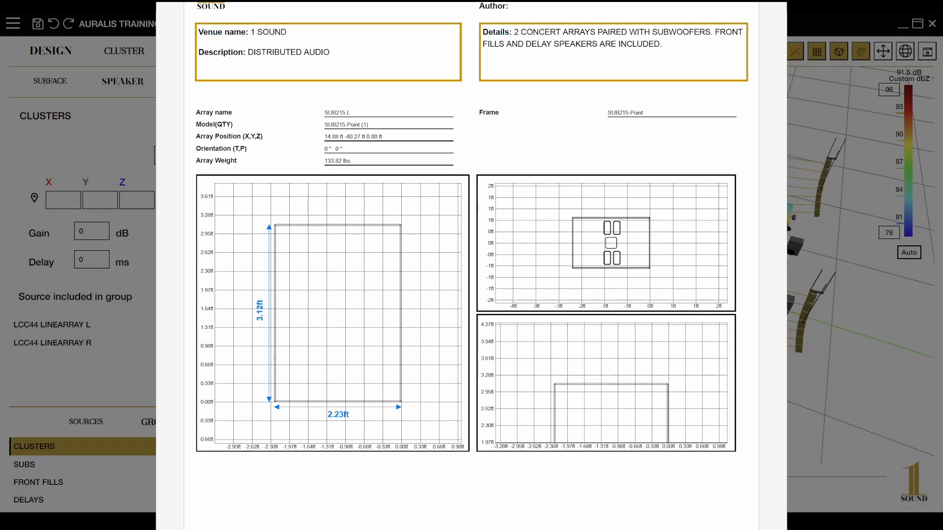
pyautogui.scroll(-20, 702, 492)
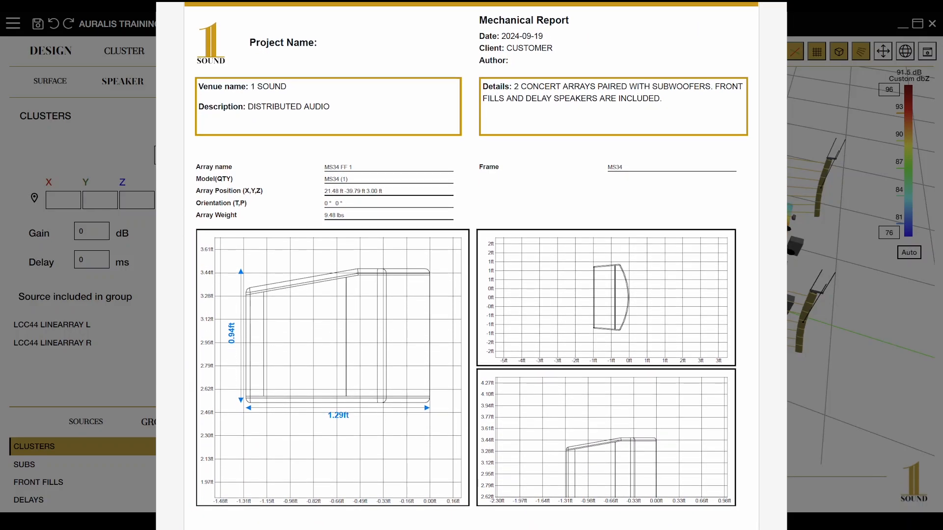
pyautogui.scroll(-3, 702, 492)
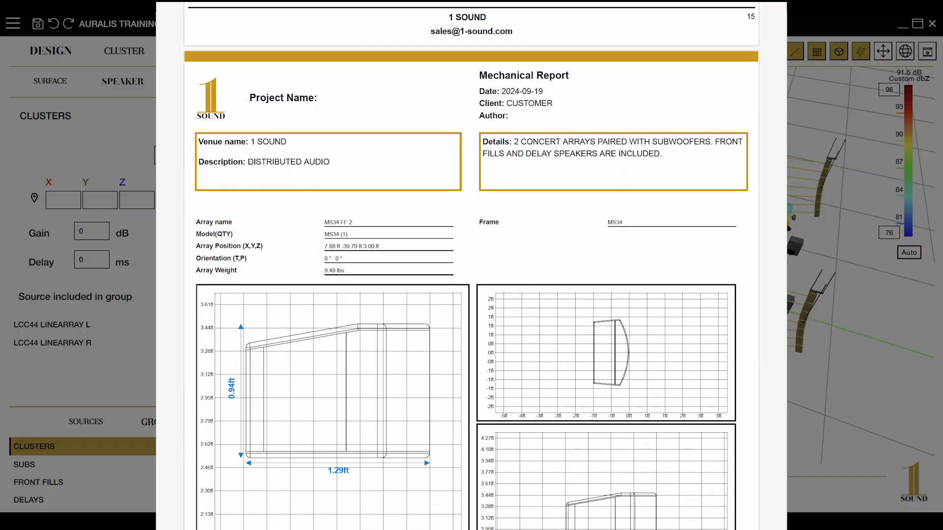